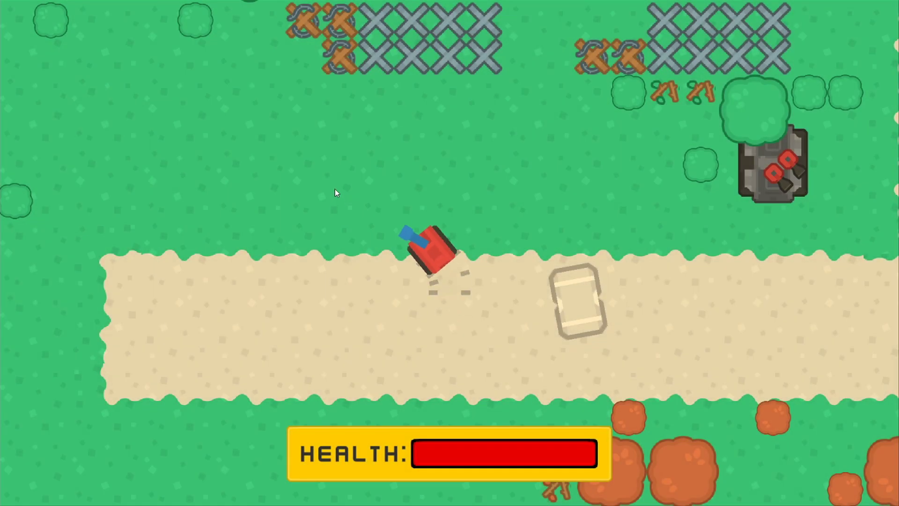
# Play-test the following camera by driving the red tank north-west to the map's edge and back east.
pyautogui.press('w')
pyautogui.press('a')
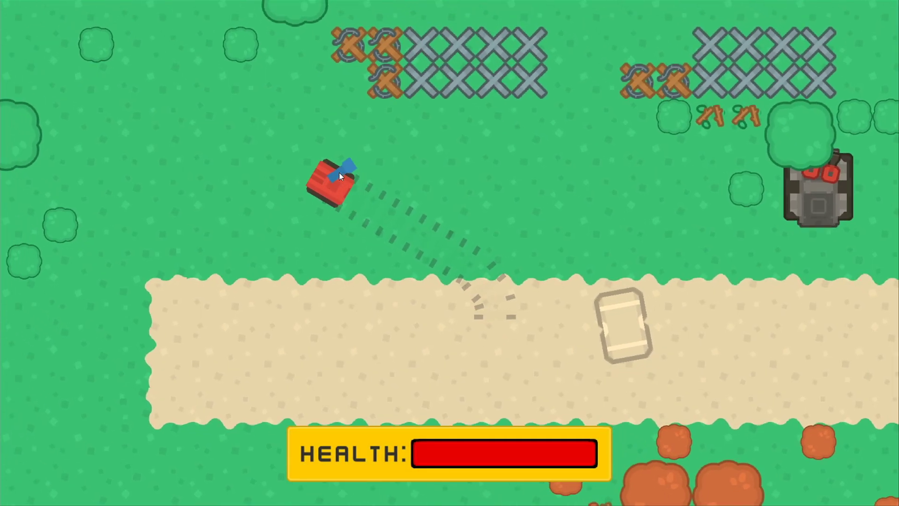
pyautogui.press('w')
pyautogui.press('d')
pyautogui.press('a')
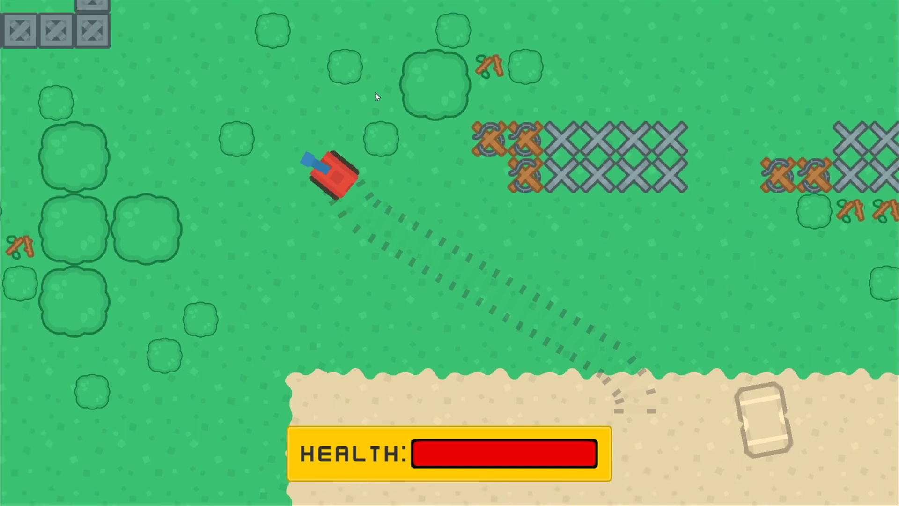
pyautogui.press('a')
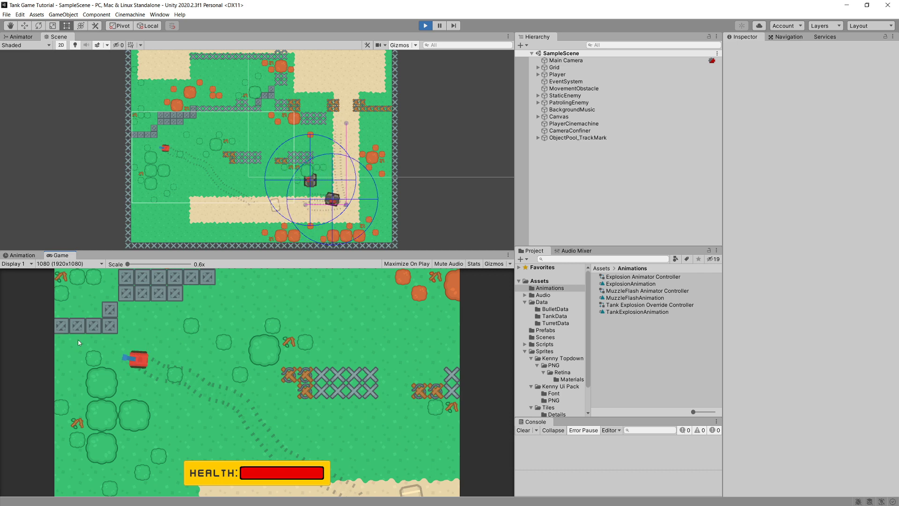
pyautogui.press('a')
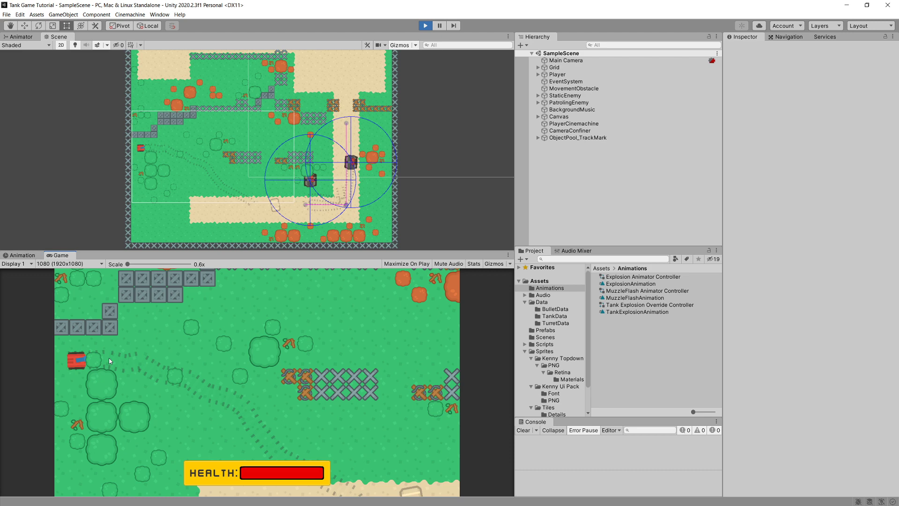
pyautogui.press('d')
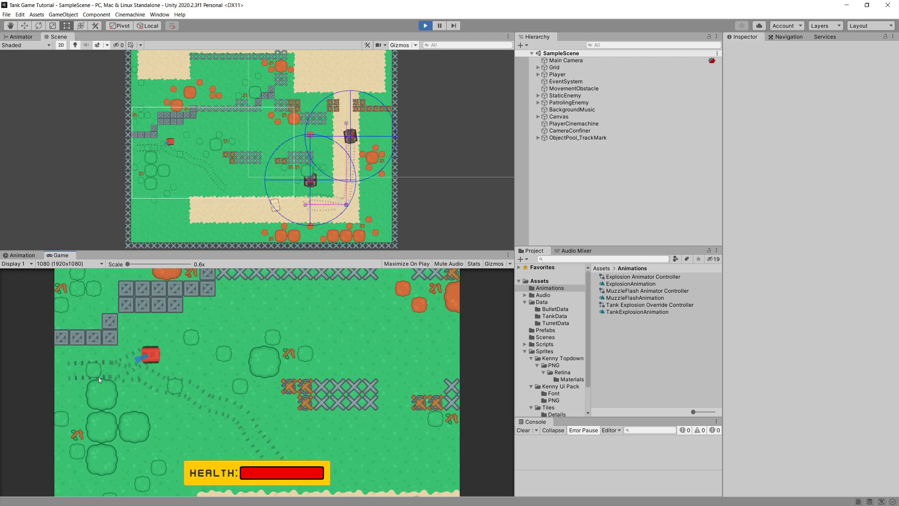
pyautogui.press('d')
pyautogui.press('s')
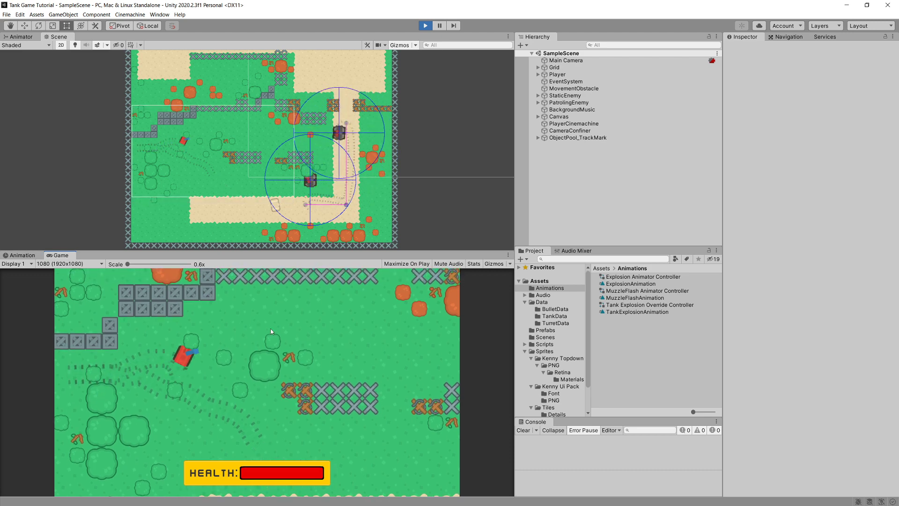
pyautogui.press('d')
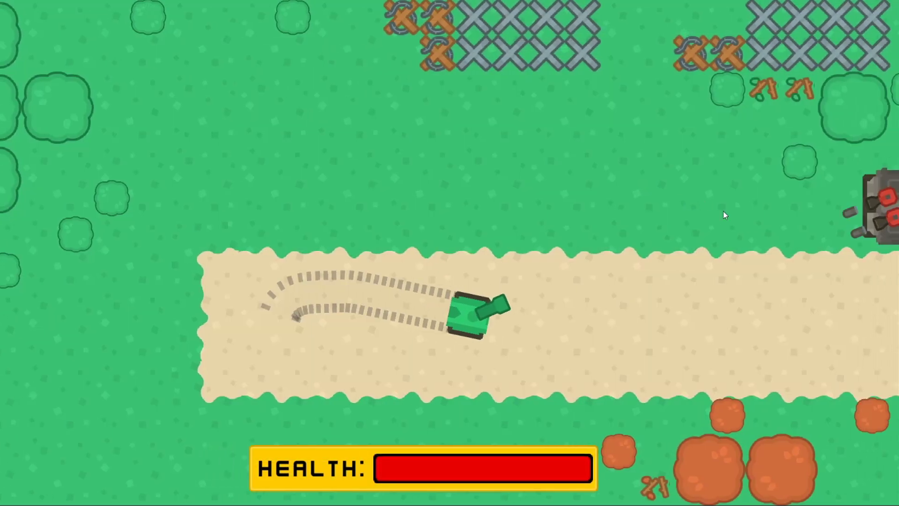
pyautogui.press('d')
pyautogui.click(815, 221)
pyautogui.click(750, 213)
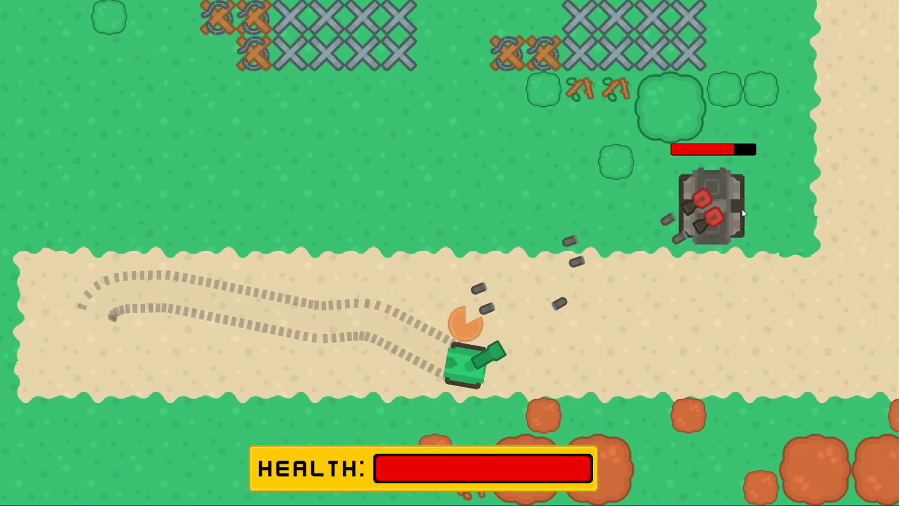
pyautogui.press('w')
pyautogui.press('a')
pyautogui.press('a')
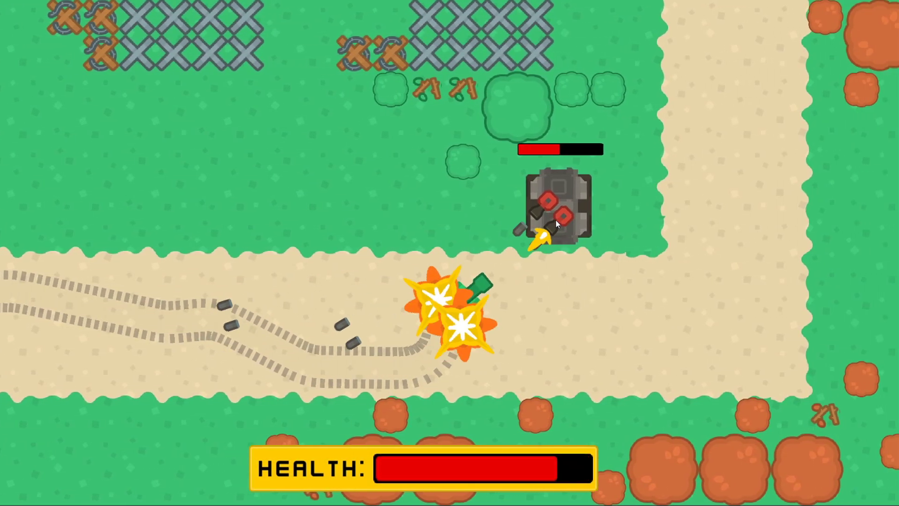
pyautogui.press('d')
pyautogui.click(544, 218)
pyautogui.click(488, 215)
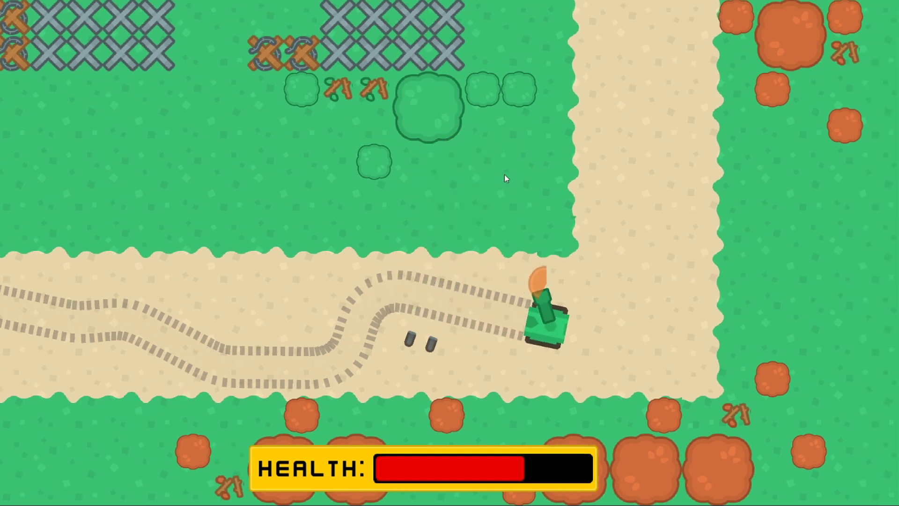
pyautogui.press('d')
pyautogui.press('w')
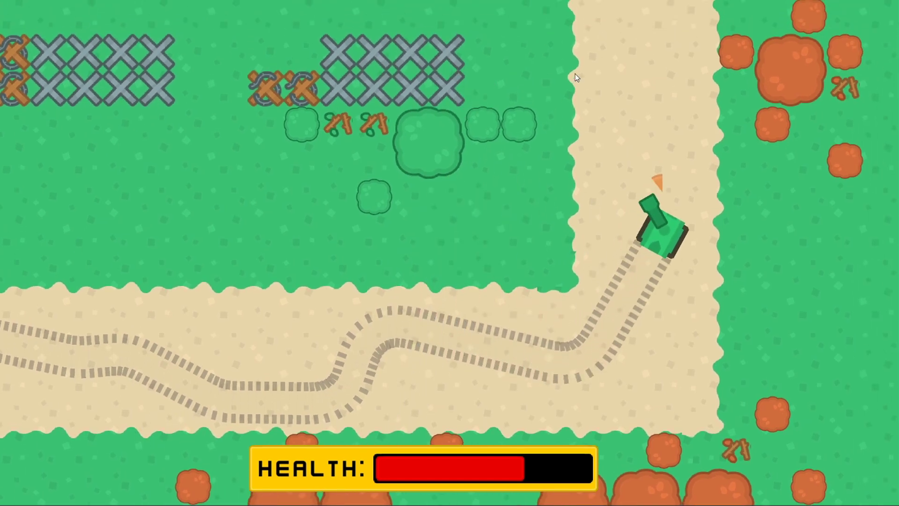
pyautogui.press('a')
pyautogui.click(734, 29)
pyautogui.press('d')
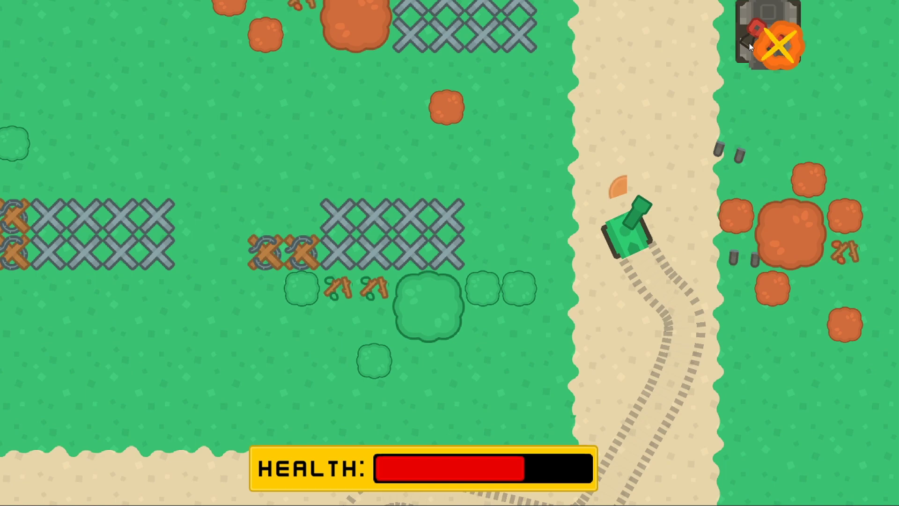
pyautogui.click(752, 123)
pyautogui.press('d')
pyautogui.click(757, 189)
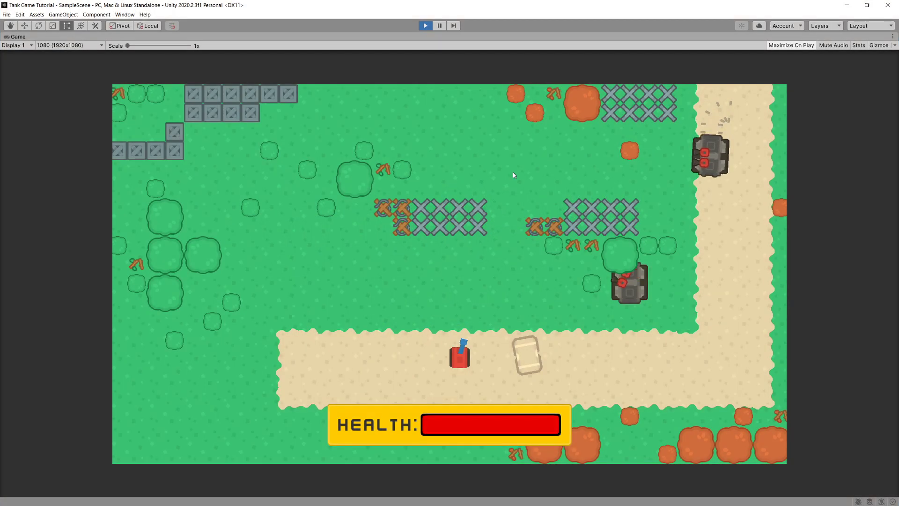
# Play-test the current camera by driving the red tank north from the sand road through the gap between the fences.
pyautogui.press('d')
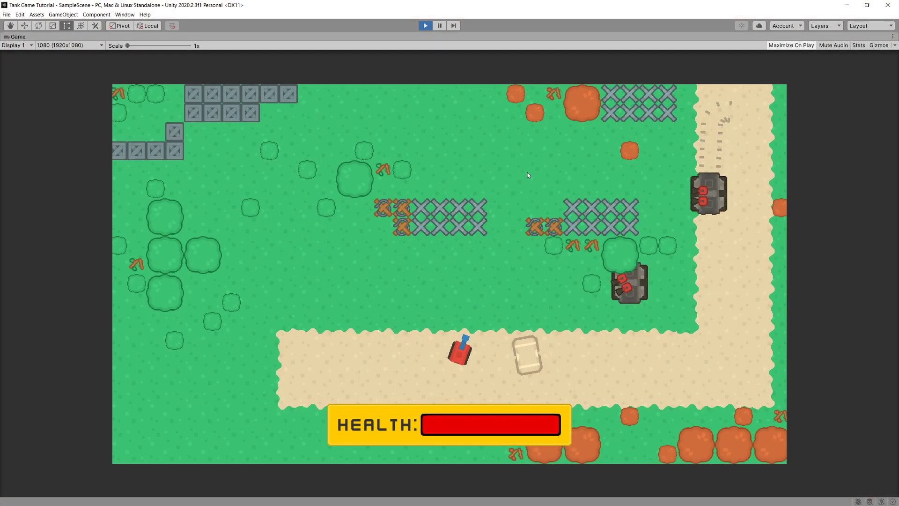
pyautogui.press('w')
pyautogui.press('w')
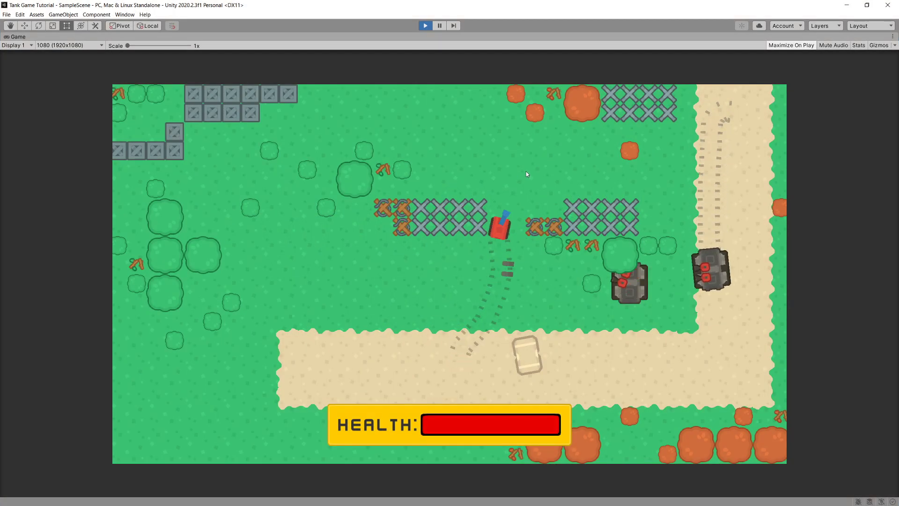
pyautogui.press('d')
pyautogui.press('a')
pyautogui.press('w')
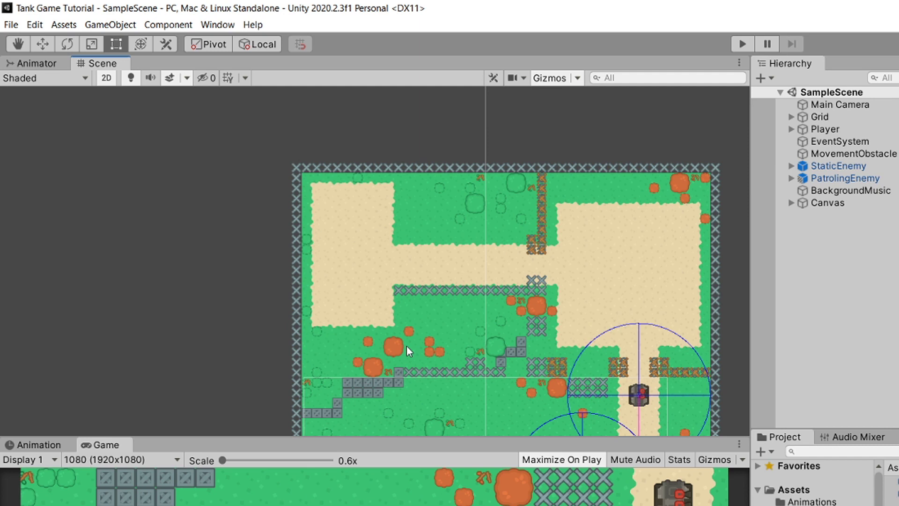
# Open the Package Manager and dock it beside the Scene view.
pyautogui.click(218, 25)
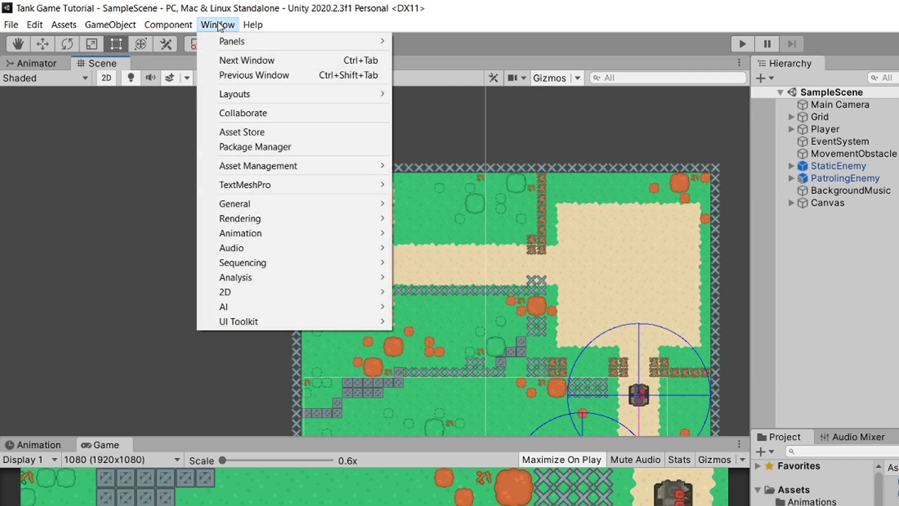
pyautogui.click(271, 147)
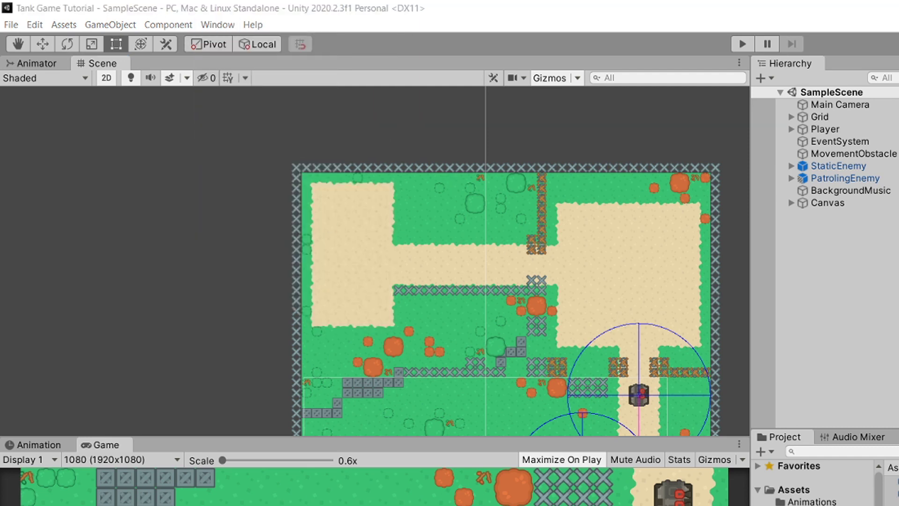
pyautogui.moveTo(3, 162); pyautogui.dragTo(302, 61)
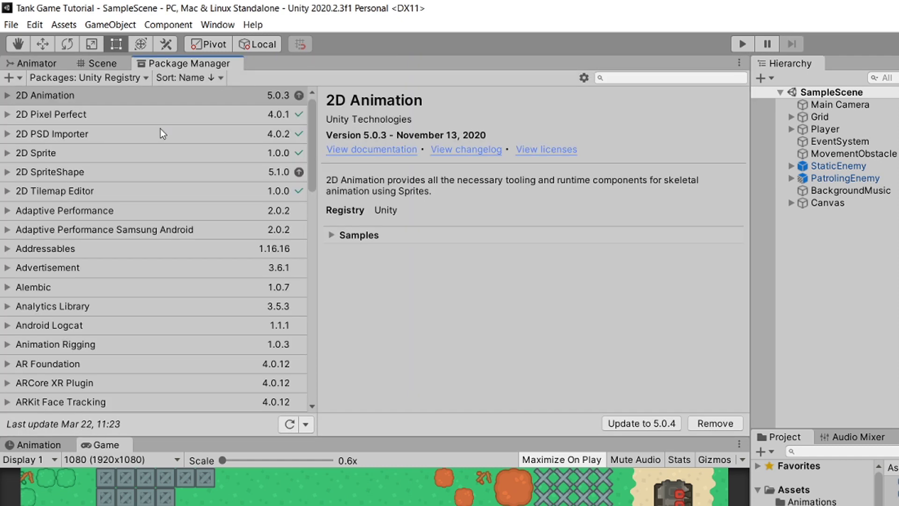
# Find "cinemachine" in the Unity Registry packages, install Cinemachine 2.6.3 and close the Package Manager.
pyautogui.click(63, 80)
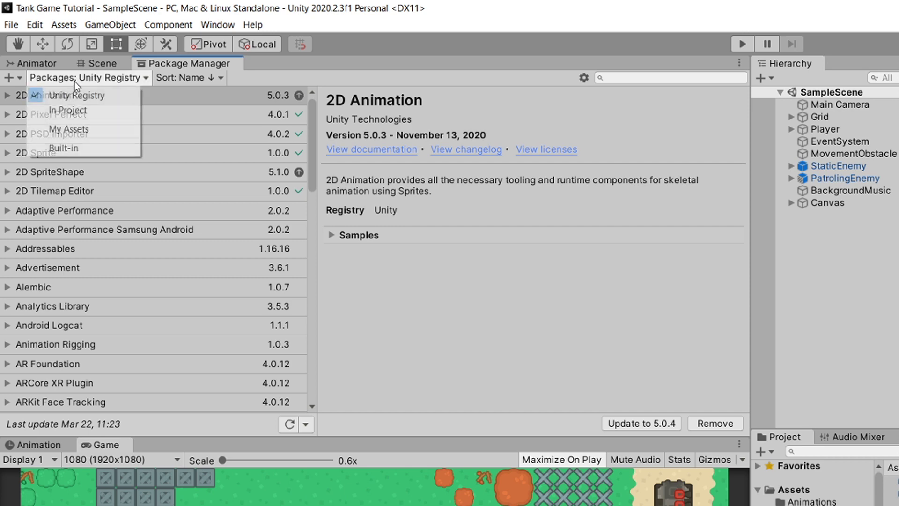
pyautogui.click(637, 77)
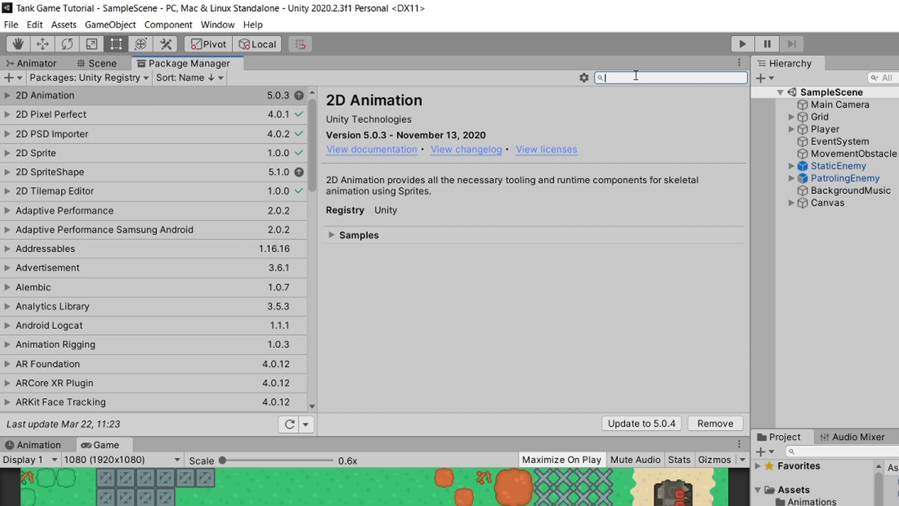
pyautogui.write('cinemachine')
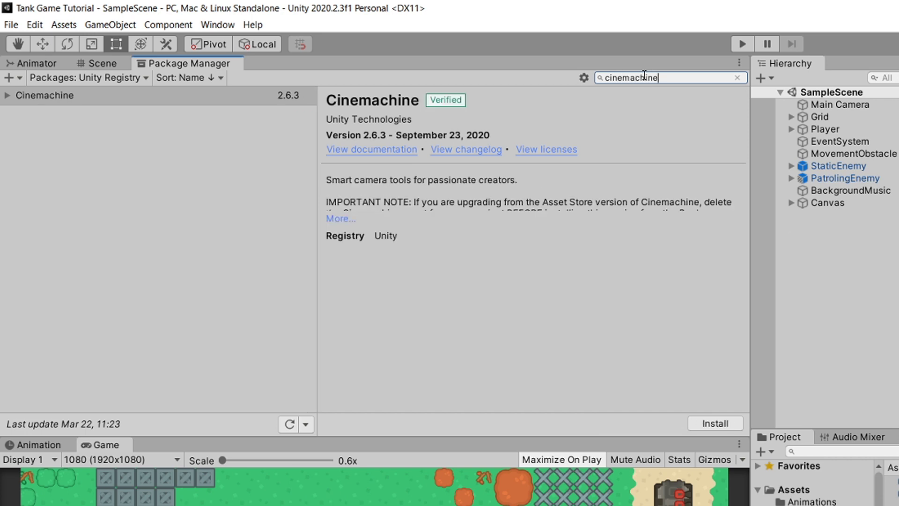
pyautogui.click(130, 98)
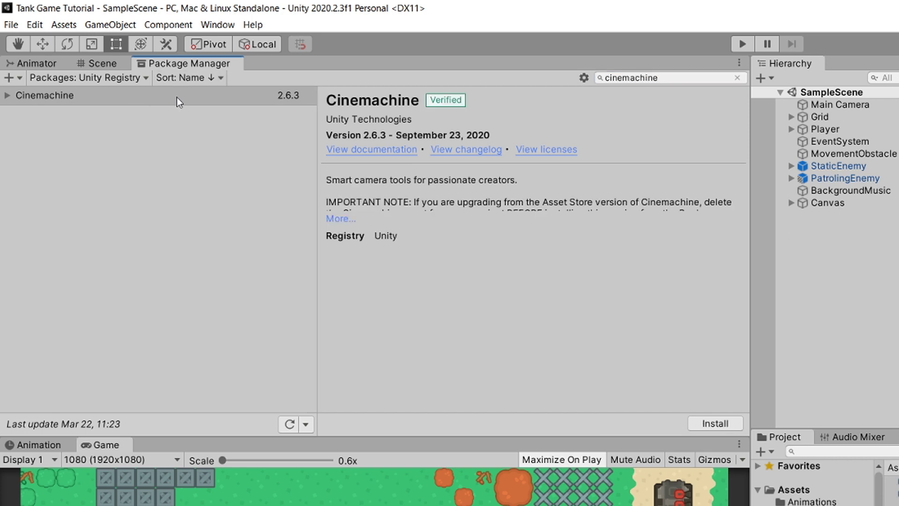
pyautogui.click(711, 424)
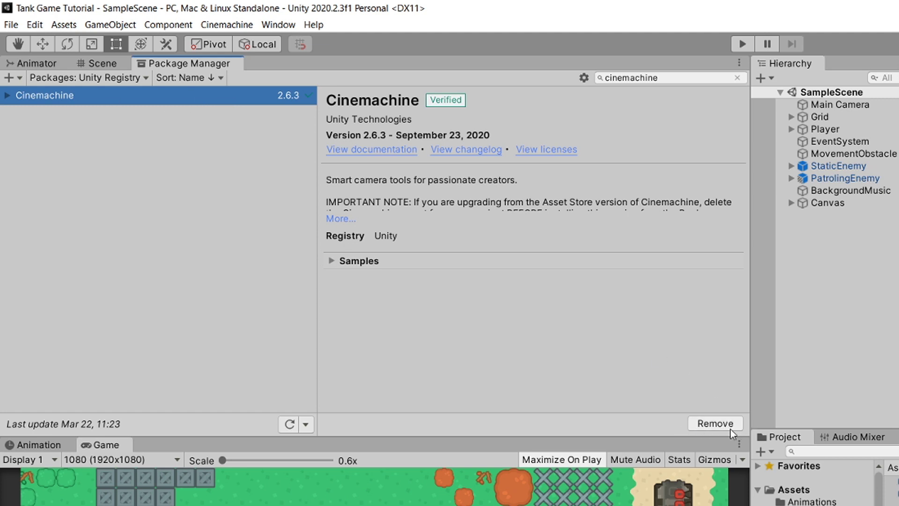
pyautogui.rightClick(209, 64)
pyautogui.click(225, 86)
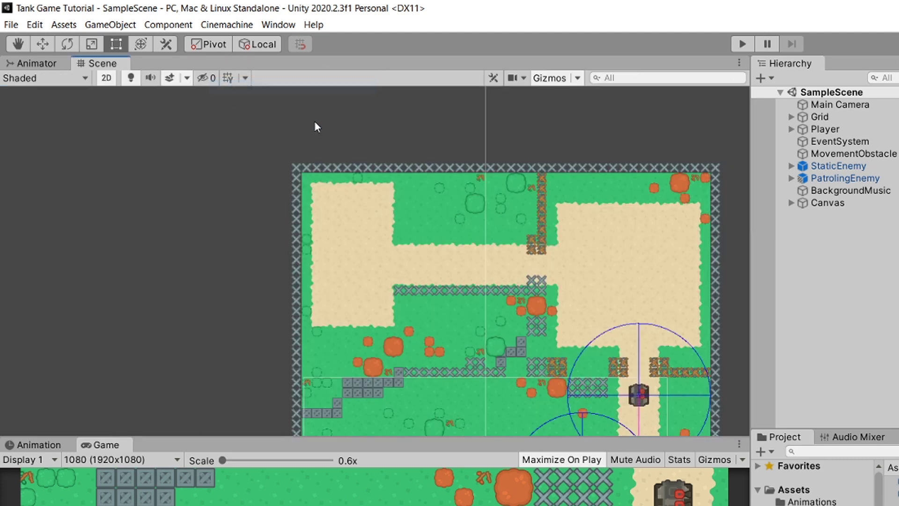
# Create a Cinemachine 2D camera in SampleScene and rename it PlayerCinemachine.
pyautogui.click(232, 27)
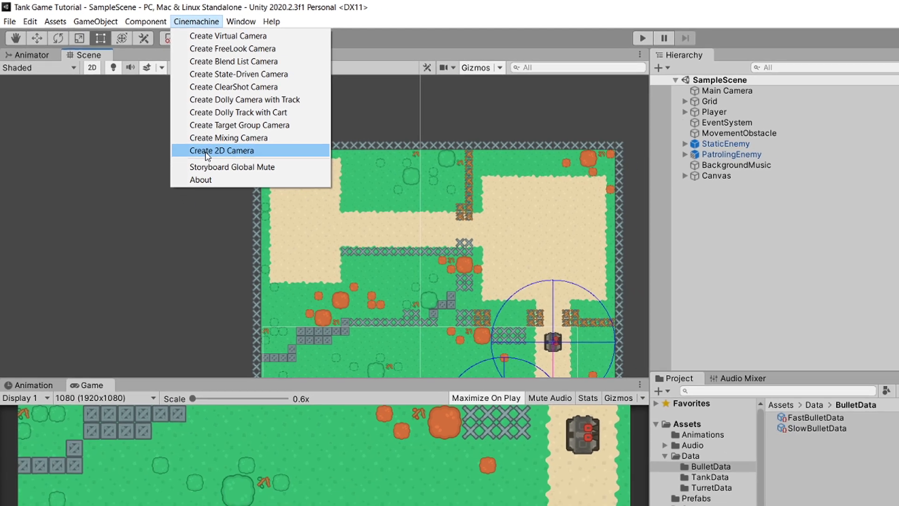
pyautogui.click(238, 175)
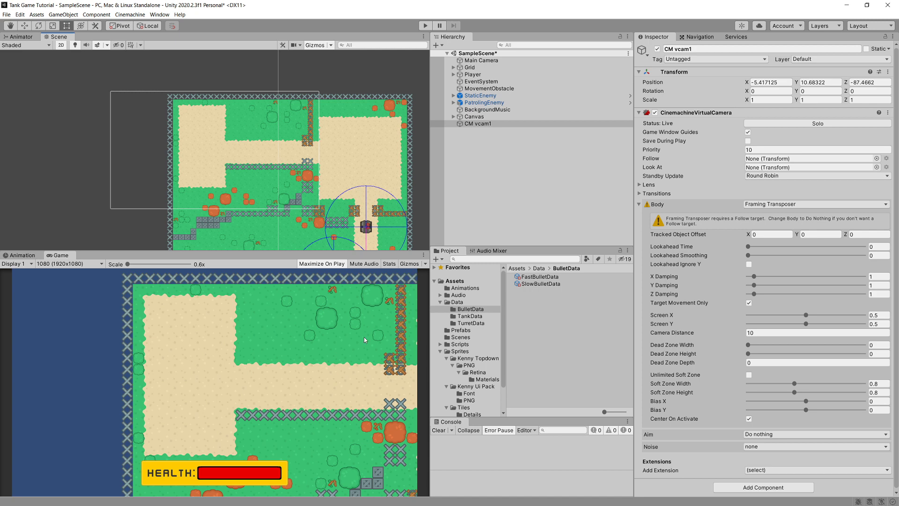
pyautogui.click(483, 125)
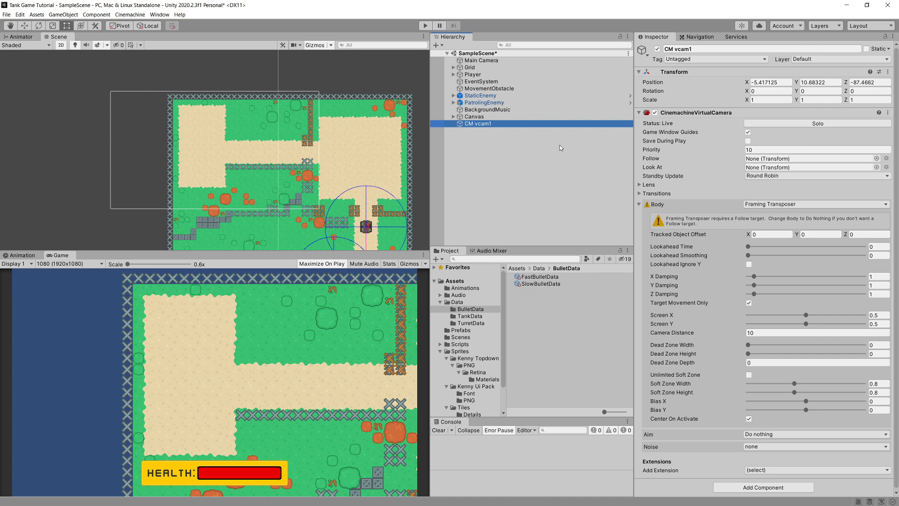
pyautogui.press('F2')
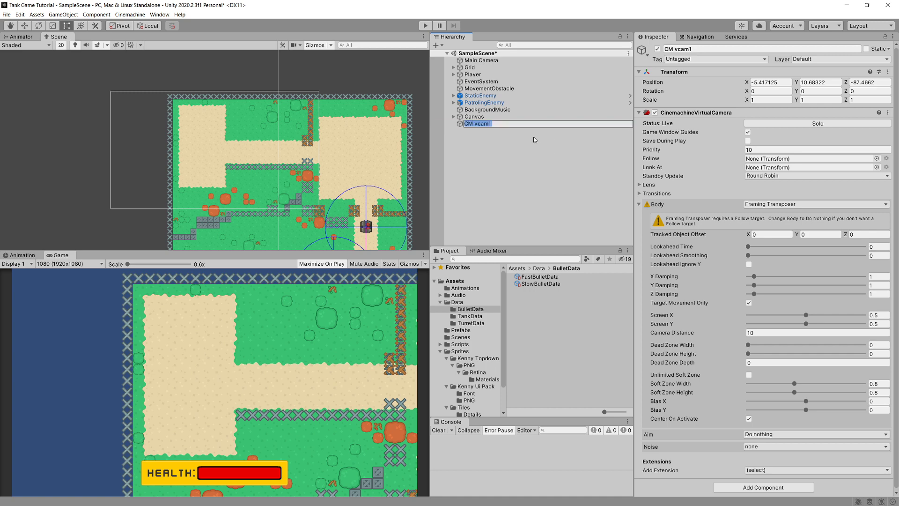
pyautogui.write('PlayerCinemachine')
pyautogui.press('Return')
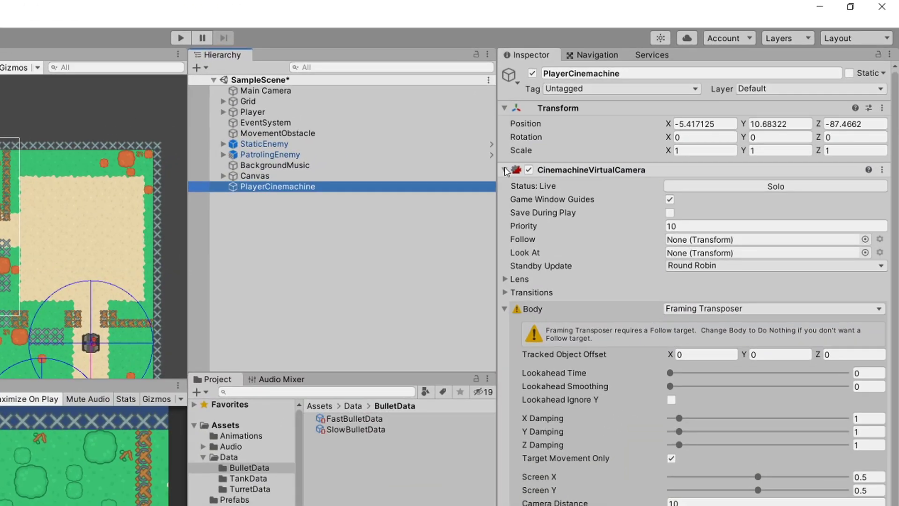
# Examine the CinemachineVirtualCamera settings of PlayerCinemachine and the Camera and CinemachineBrain components of the Main Camera.
pyautogui.click(637, 113)
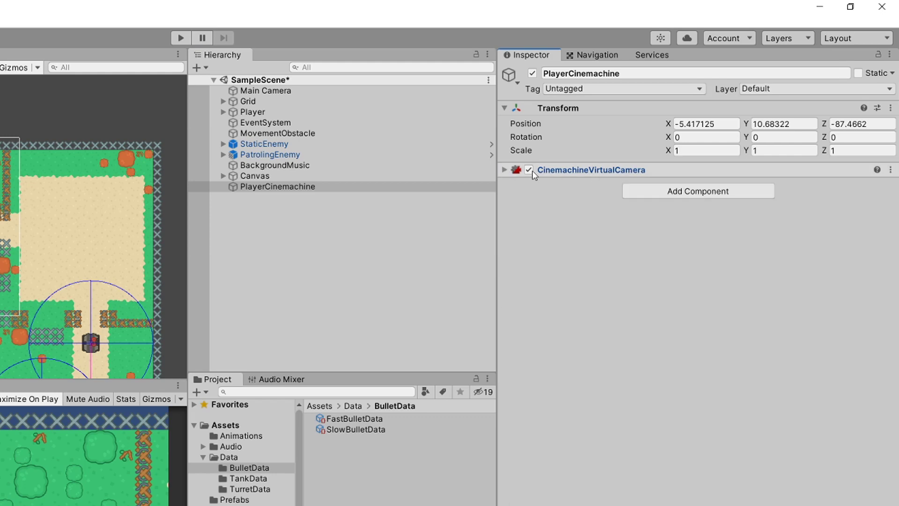
pyautogui.click(505, 171)
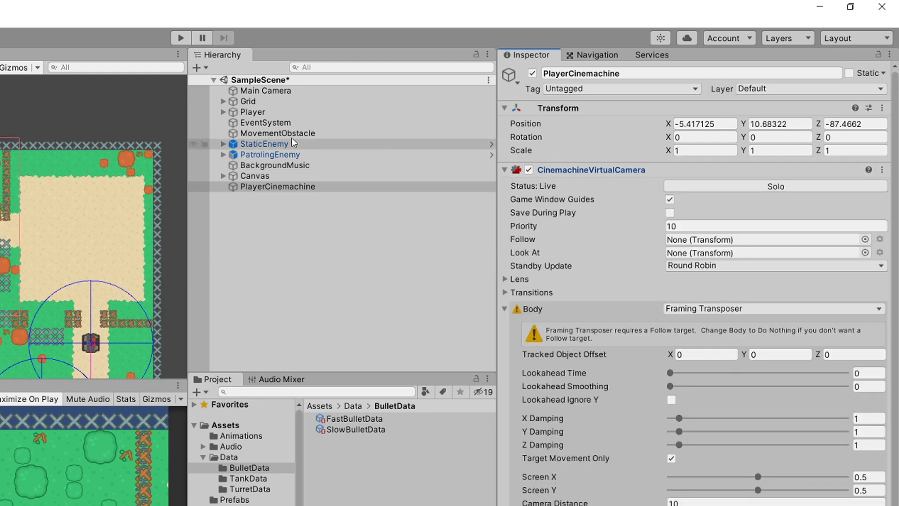
pyautogui.click(267, 91)
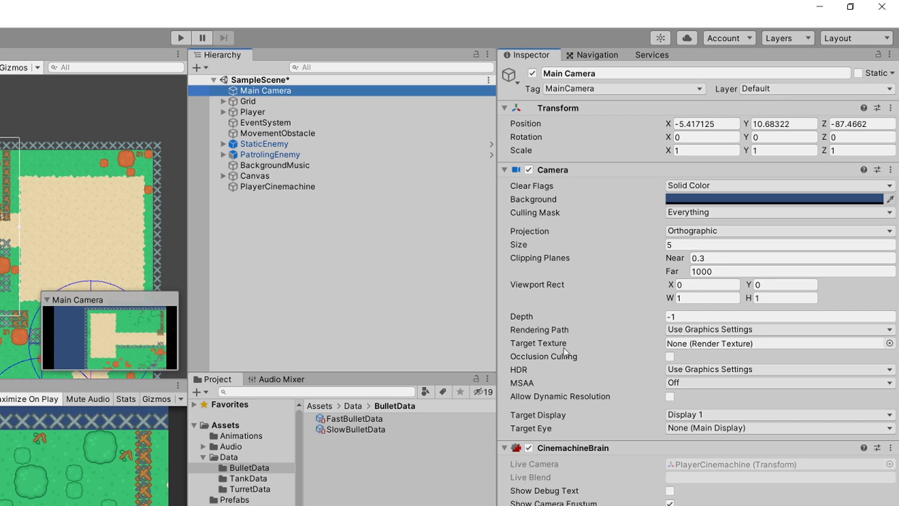
pyautogui.click(552, 351)
pyautogui.click(277, 187)
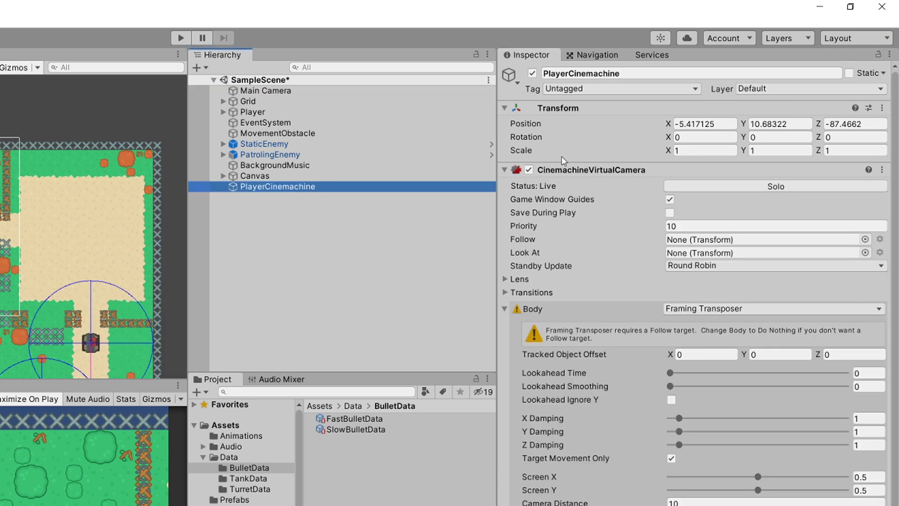
pyautogui.click(608, 311)
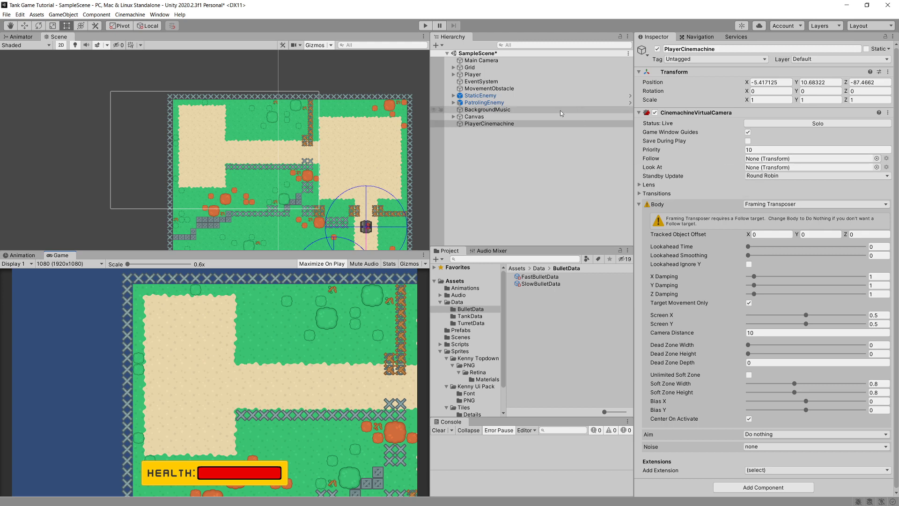
# Assign the Tank under Player as both the Follow and Look At target of PlayerCinemachine, keeping Game Window Guides enabled.
pyautogui.click(453, 75)
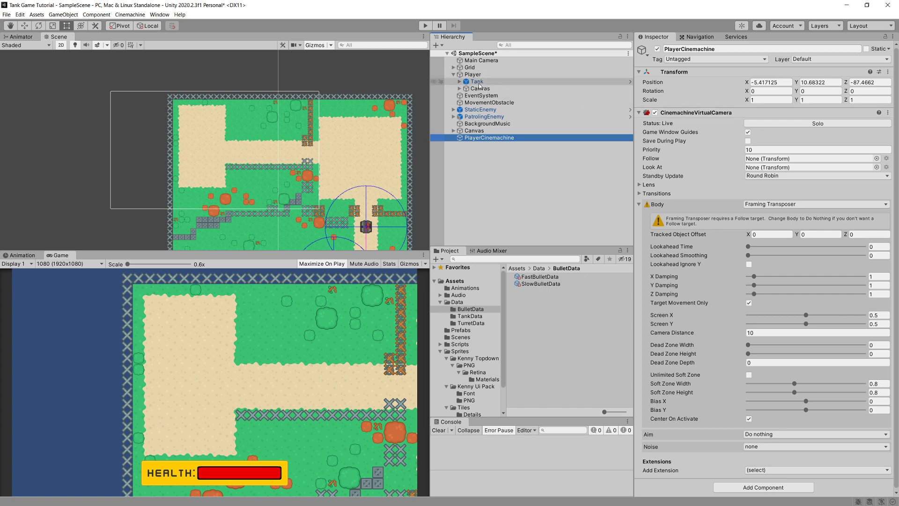
pyautogui.moveTo(477, 83); pyautogui.dragTo(749, 158)
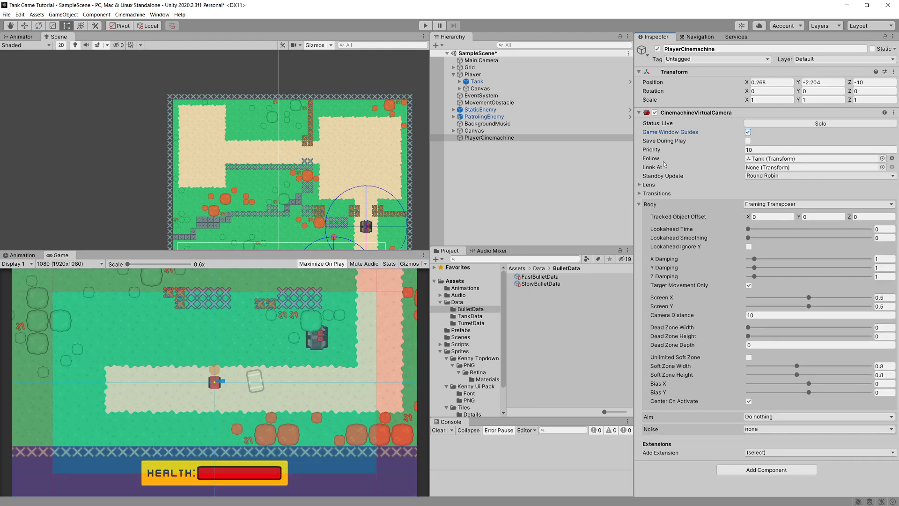
pyautogui.click(748, 132)
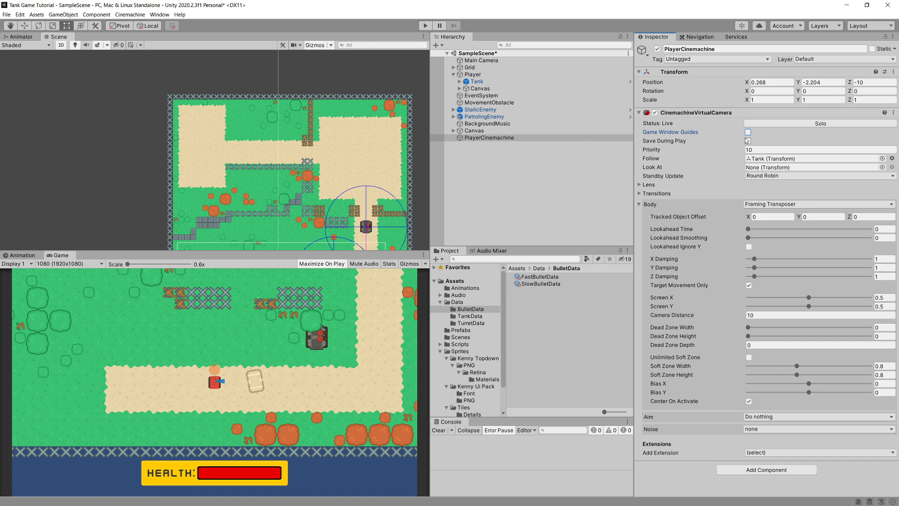
pyautogui.click(748, 133)
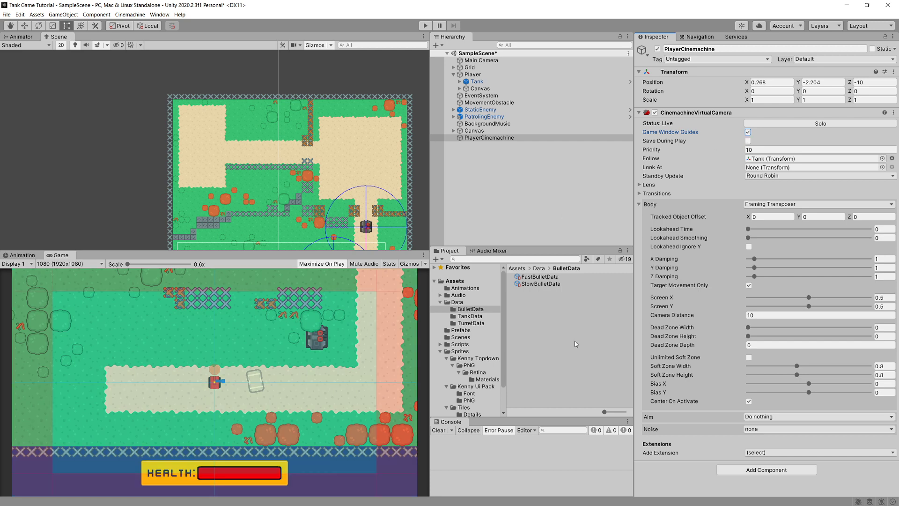
pyautogui.click(472, 83)
pyautogui.moveTo(471, 84); pyautogui.dragTo(763, 170)
# Run the game and drive the tank forward and around to check how the camera follows it.
pyautogui.click(425, 26)
pyautogui.press('w')
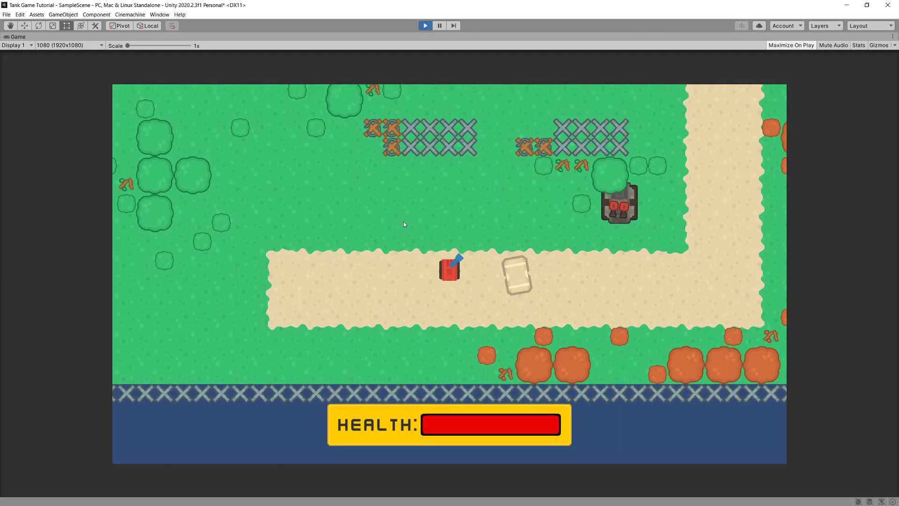
pyautogui.press('a')
pyautogui.press('w')
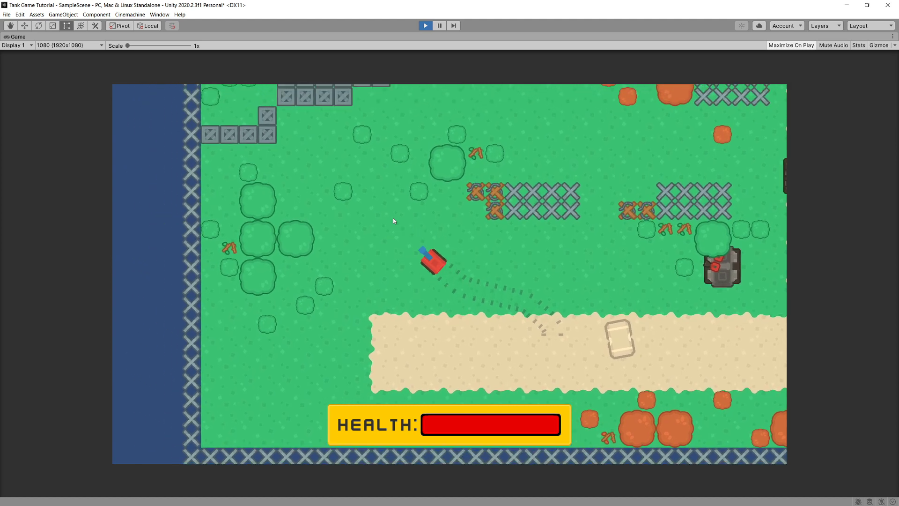
pyautogui.press('w')
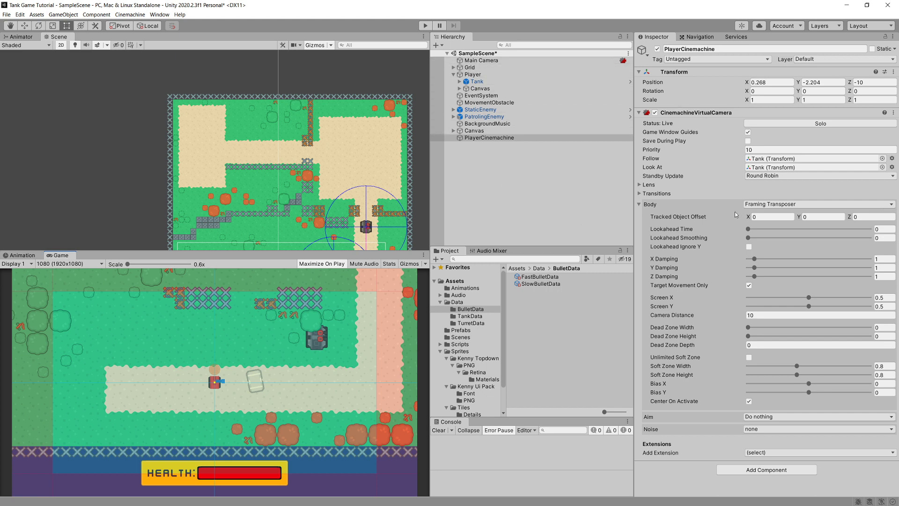
# Set the Orthographic Size in PlayerCinemachine's Lens settings to 3.5.
pyautogui.click(648, 185)
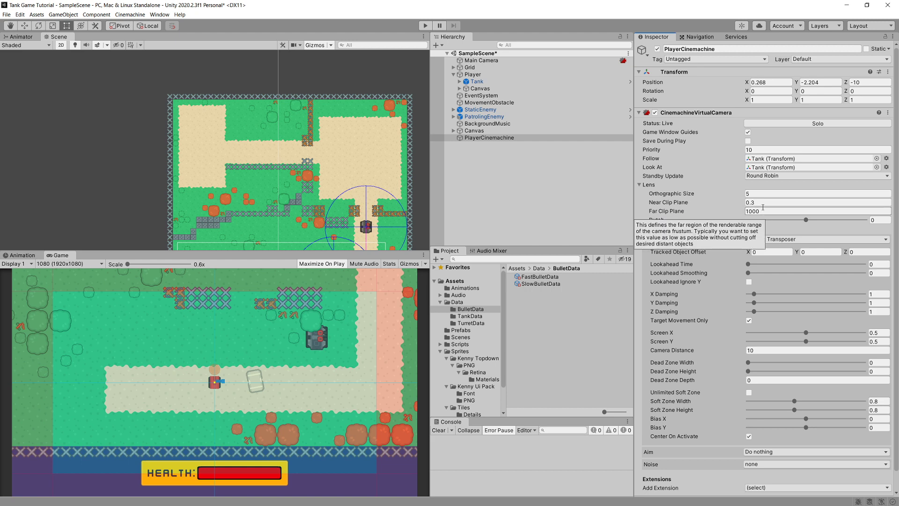
pyautogui.click(784, 212)
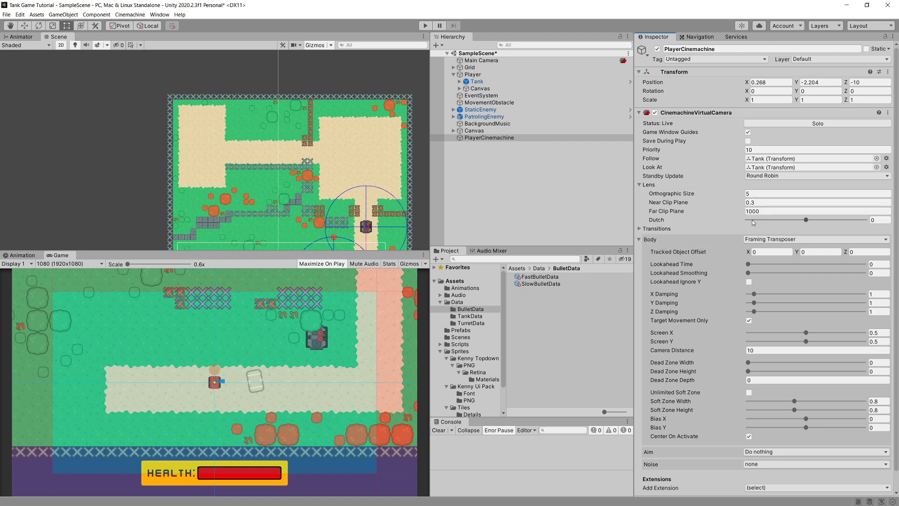
pyautogui.click(747, 193)
pyautogui.click(758, 194)
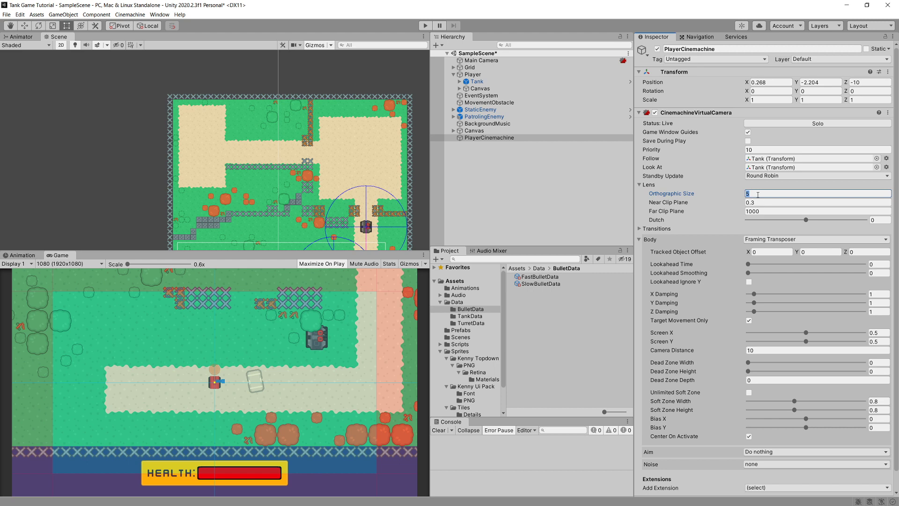
pyautogui.write('3.5')
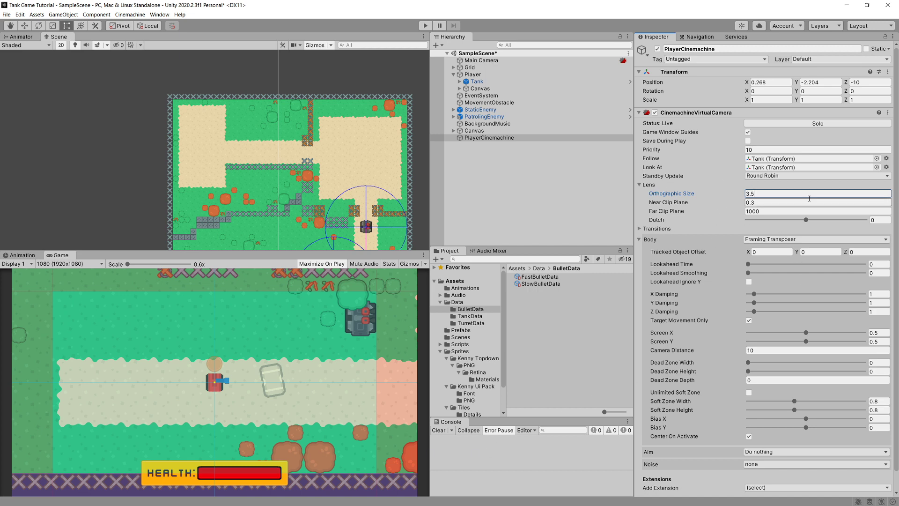
# Try to set the Main Camera's size to 1, and return to PlayerCinemachine with its Lens settings collapsed.
pyautogui.click(482, 61)
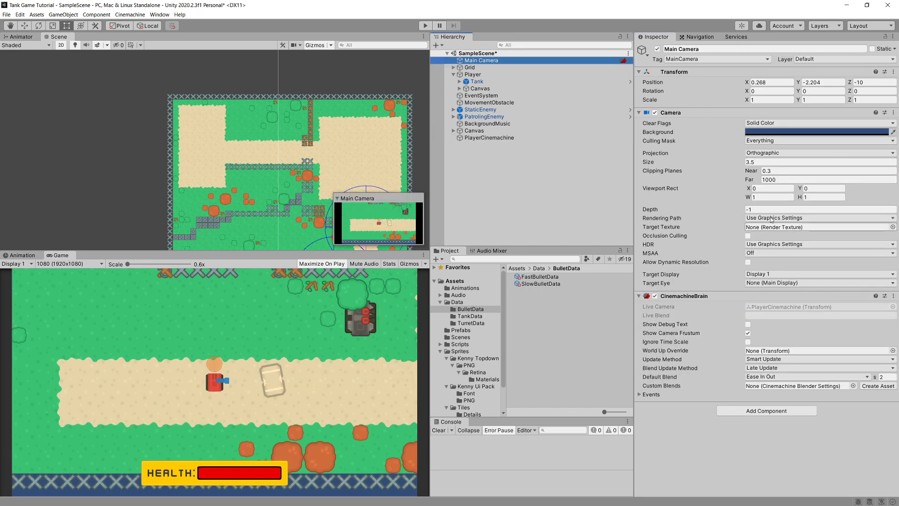
pyautogui.click(759, 162)
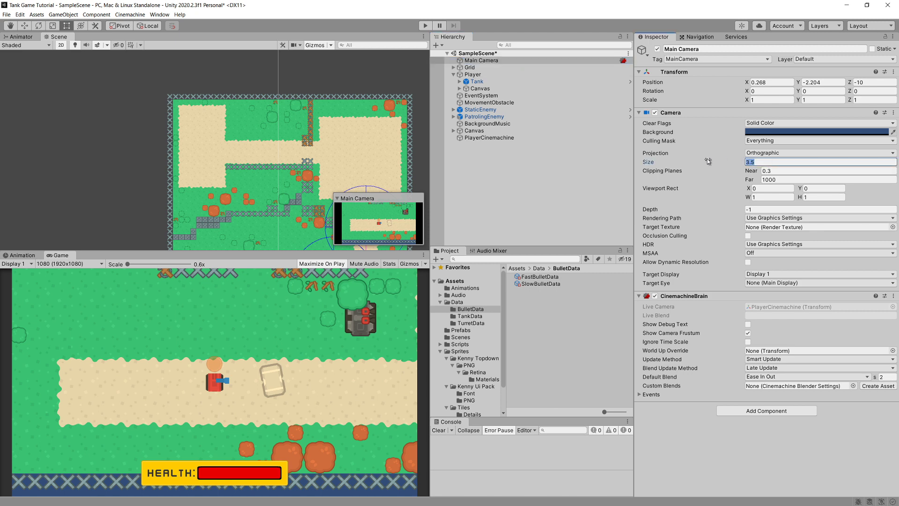
pyautogui.write('1')
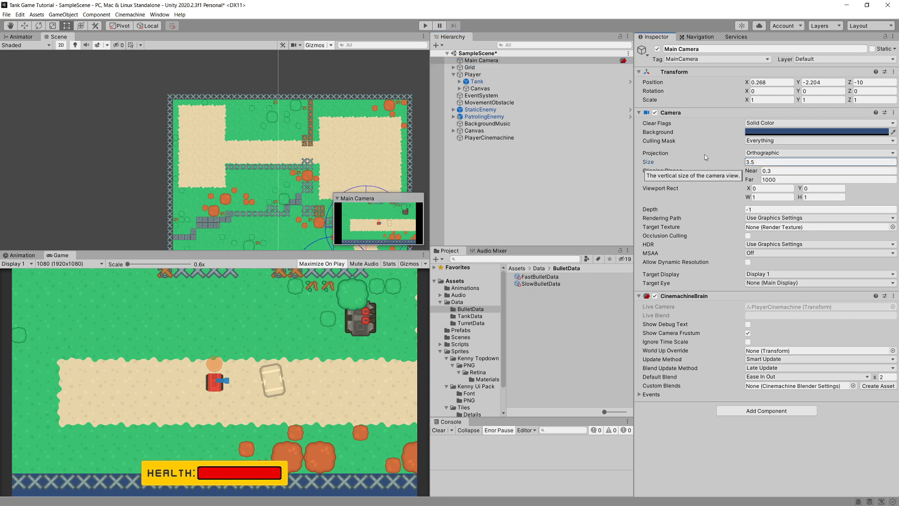
pyautogui.click(479, 138)
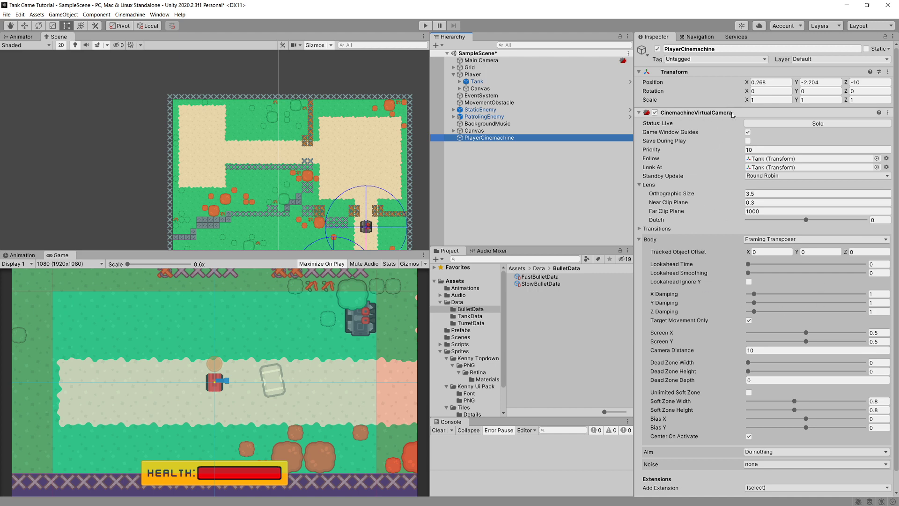
pyautogui.click(639, 186)
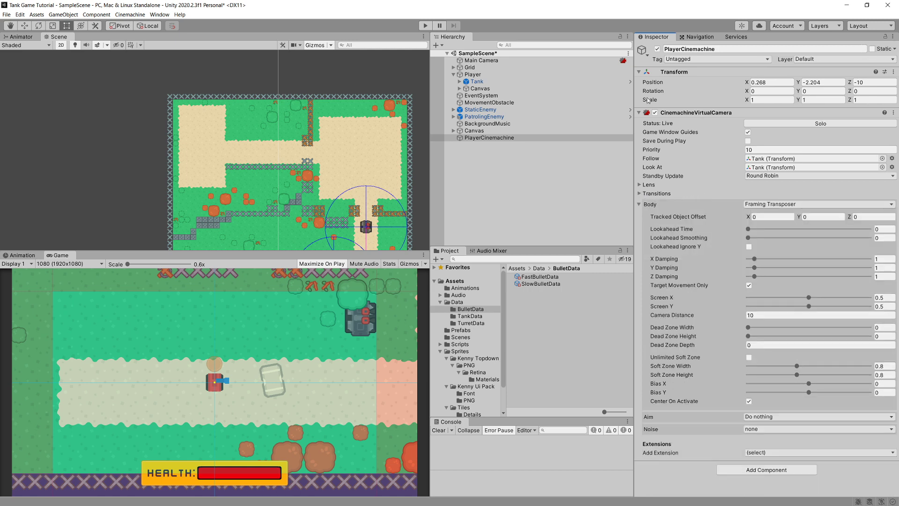
# Shrink PlayerCinemachine's soft zone to a width of about 0.098 and a height of about 0.156.
pyautogui.moveTo(684, 140)
pyautogui.moveTo(798, 366); pyautogui.dragTo(757, 368)
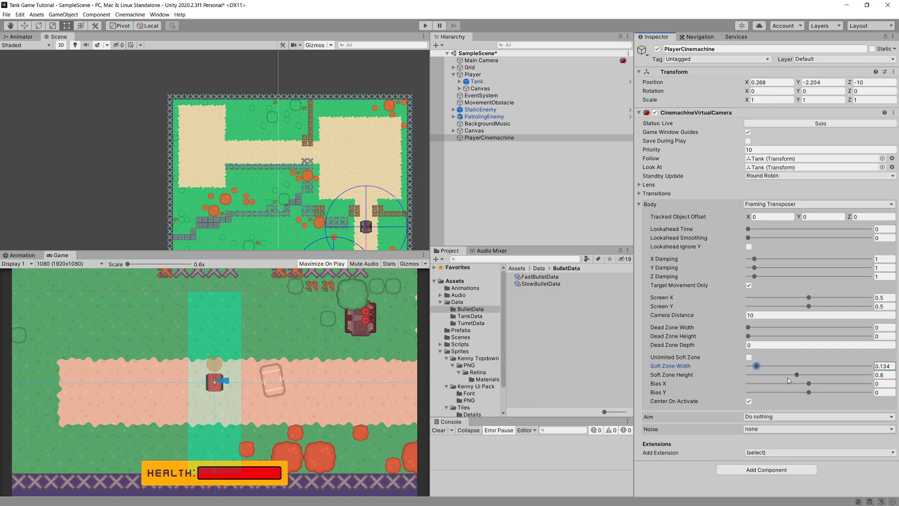
pyautogui.moveTo(795, 374); pyautogui.dragTo(754, 366)
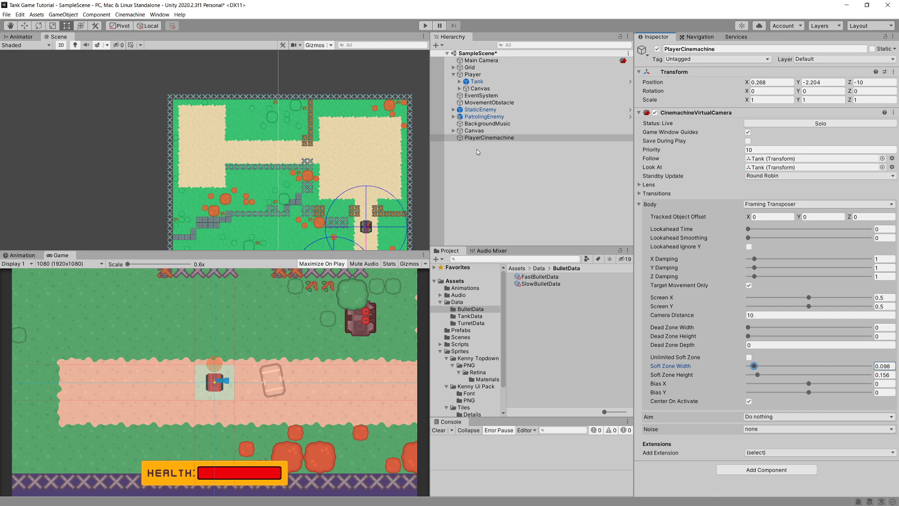
# Play-test the small soft zone by driving and turning the tank, and stop the game.
pyautogui.click(426, 25)
pyautogui.press('w')
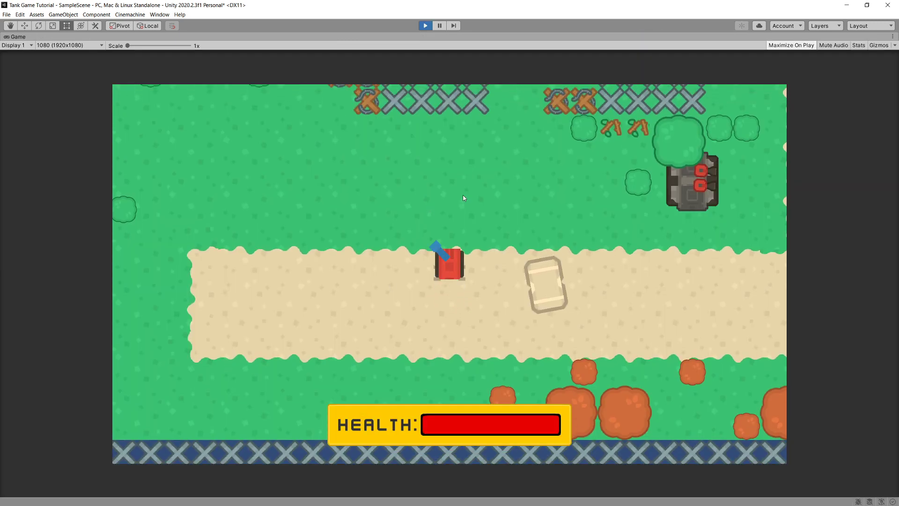
pyautogui.press('a')
pyautogui.press('d')
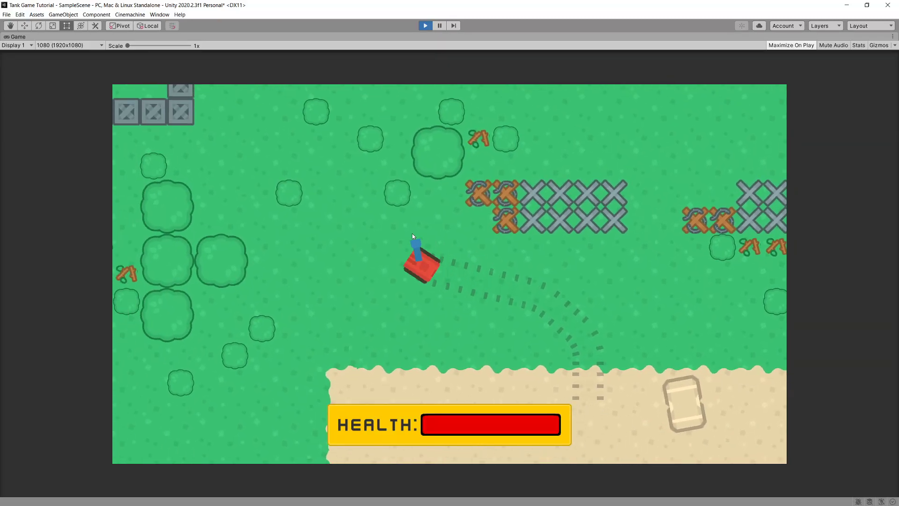
pyautogui.press('a')
pyautogui.click(425, 25)
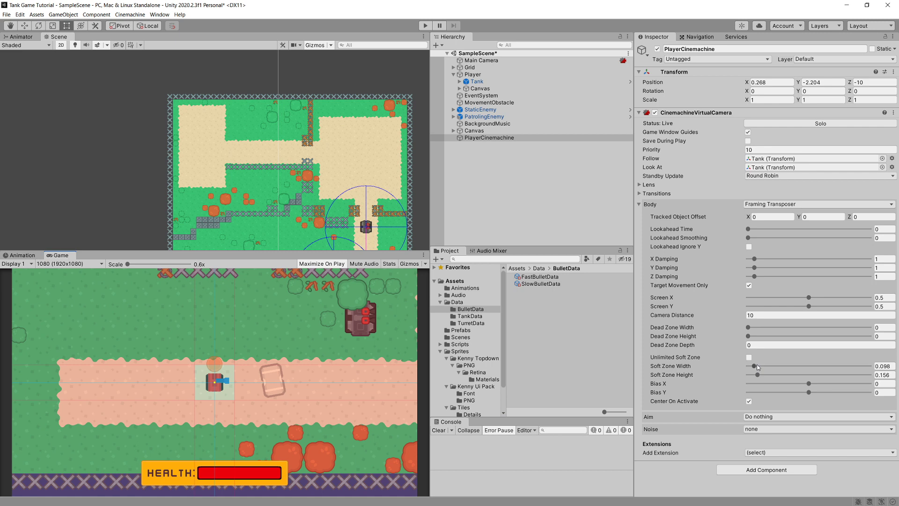
# Enlarge the soft zone to about 0.611 wide and 0.605 high, and set Dead Zone Width and Height to 0.2.
pyautogui.moveTo(756, 365); pyautogui.dragTo(785, 375)
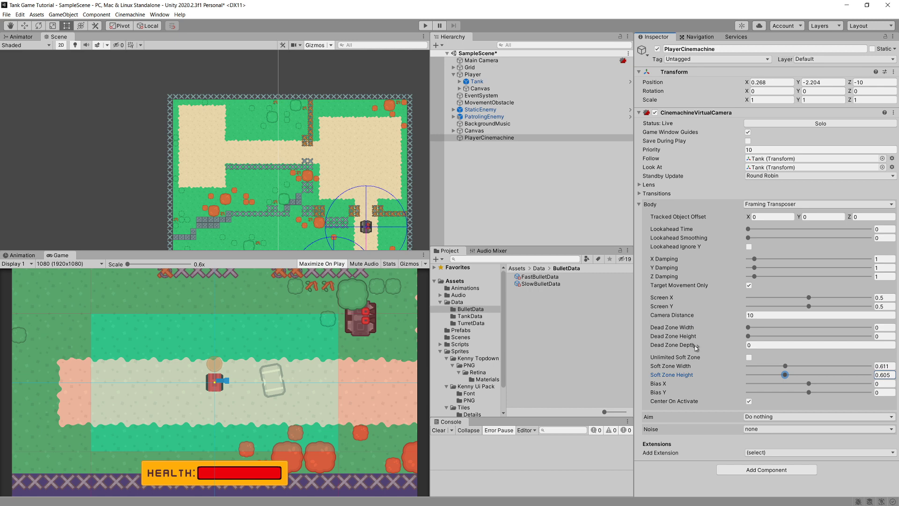
pyautogui.moveTo(753, 329); pyautogui.dragTo(757, 329)
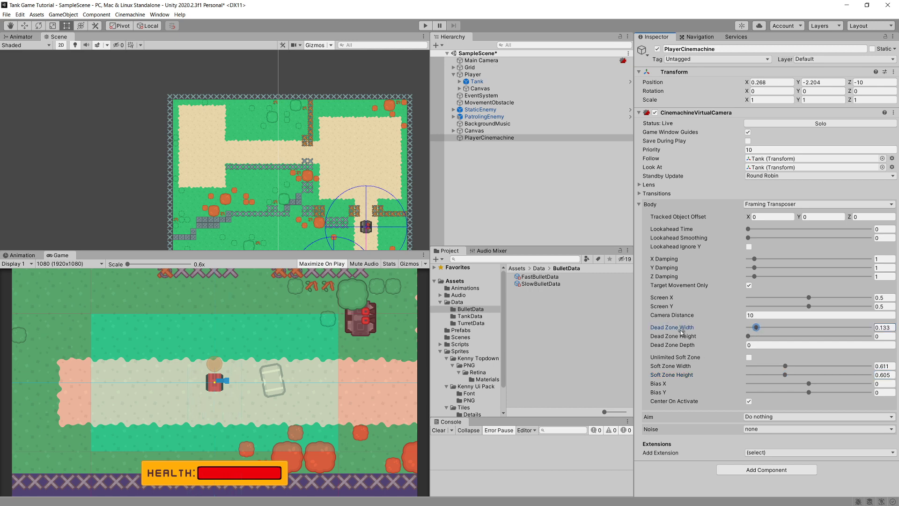
pyautogui.moveTo(749, 336); pyautogui.dragTo(757, 337)
pyautogui.moveTo(888, 337)
pyautogui.mouseDown()
pyautogui.moveTo(891, 328)
pyautogui.moveTo(881, 329)
pyautogui.mouseUp()
pyautogui.write('22')
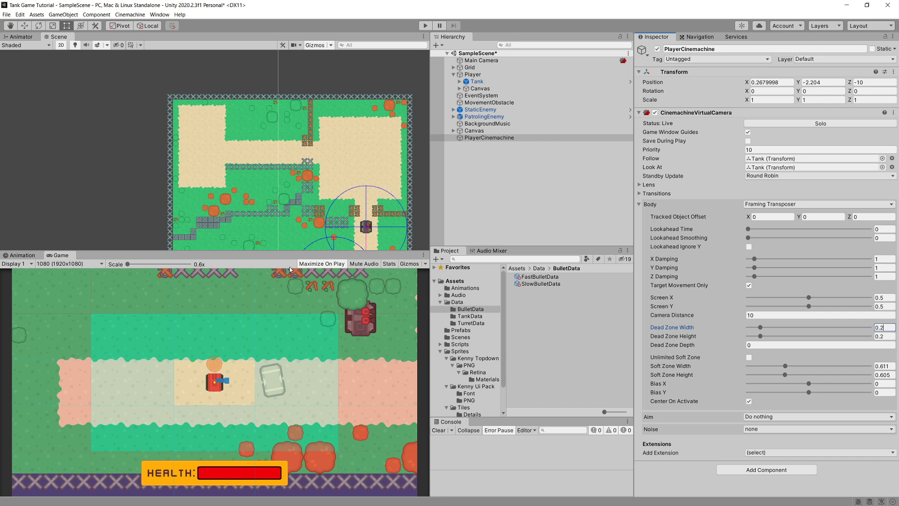
# Play-test the dead zone by driving the tank forward, turning it and reversing it across the map.
pyautogui.hotkey('ctrl', 'p')
pyautogui.press('a')
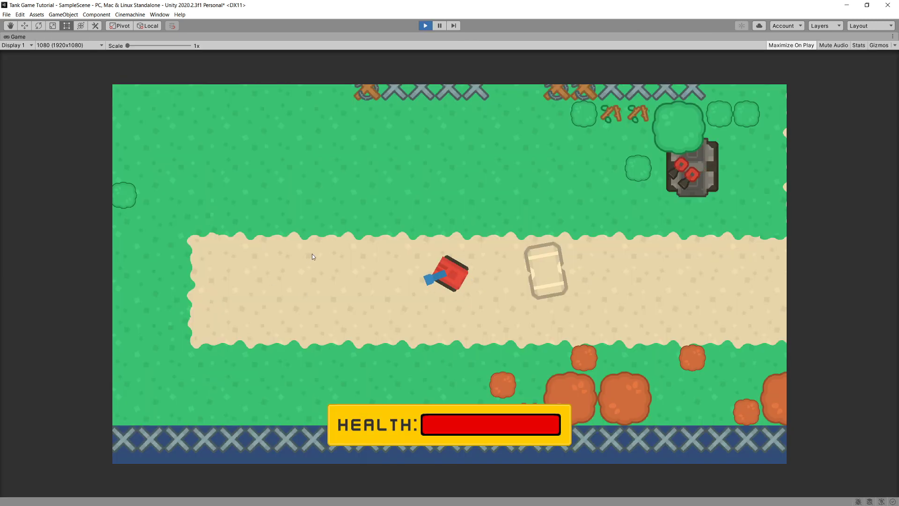
pyautogui.press('w')
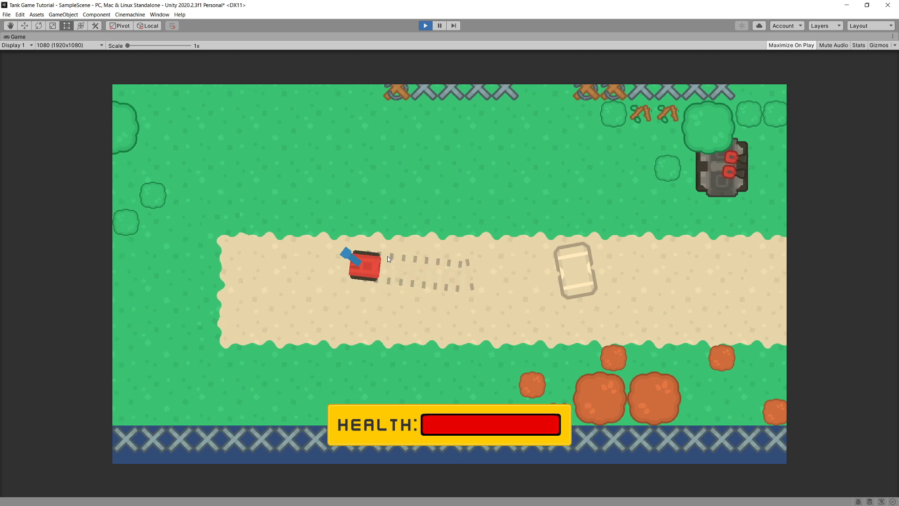
pyautogui.press('d')
pyautogui.press('d')
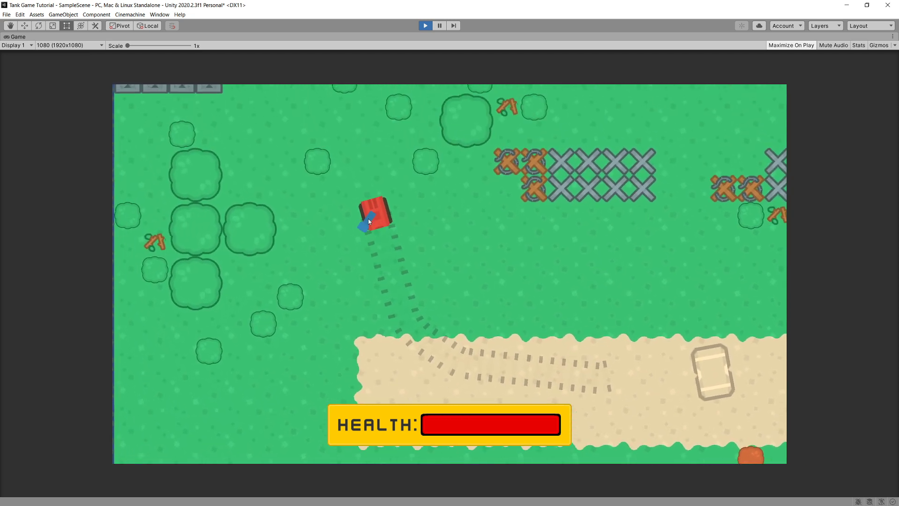
pyautogui.press('w')
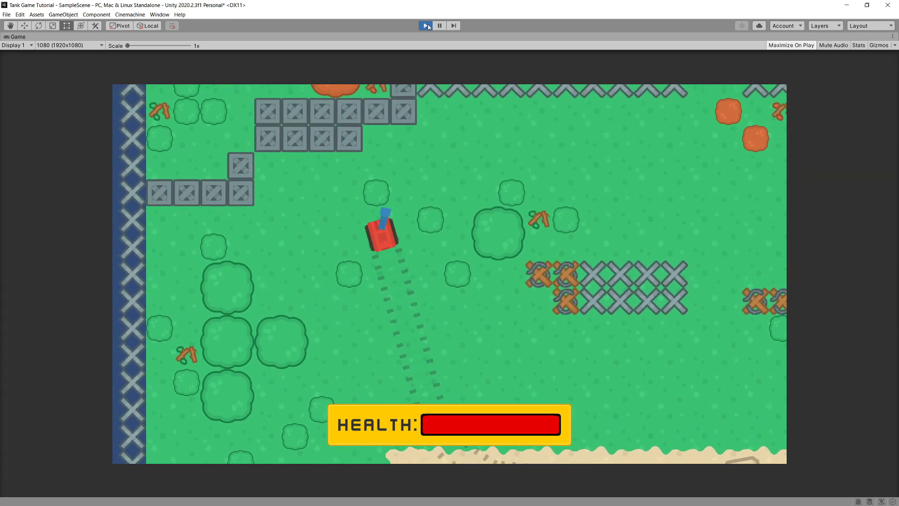
pyautogui.press('s')
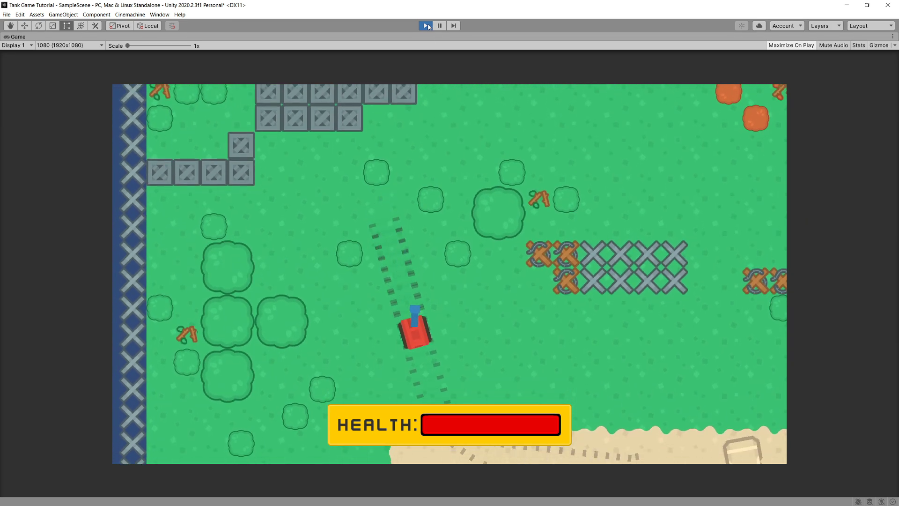
pyautogui.press('s')
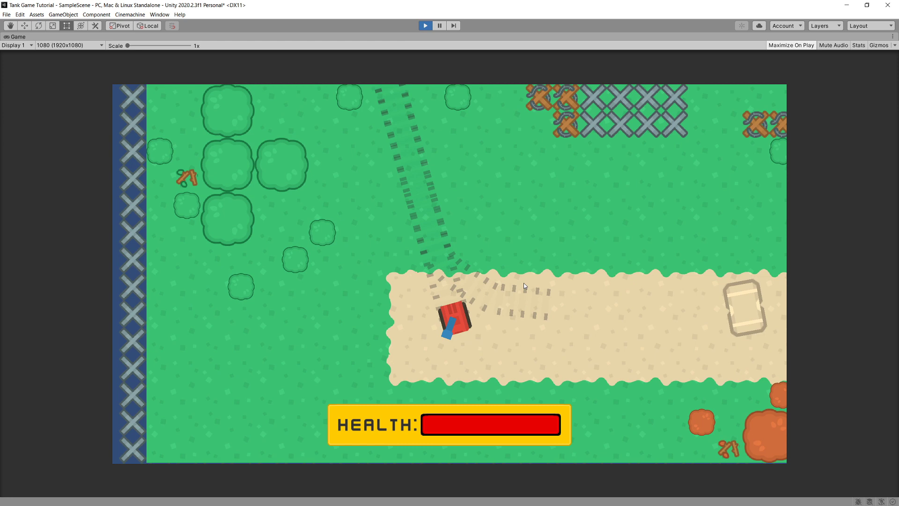
pyautogui.press('w')
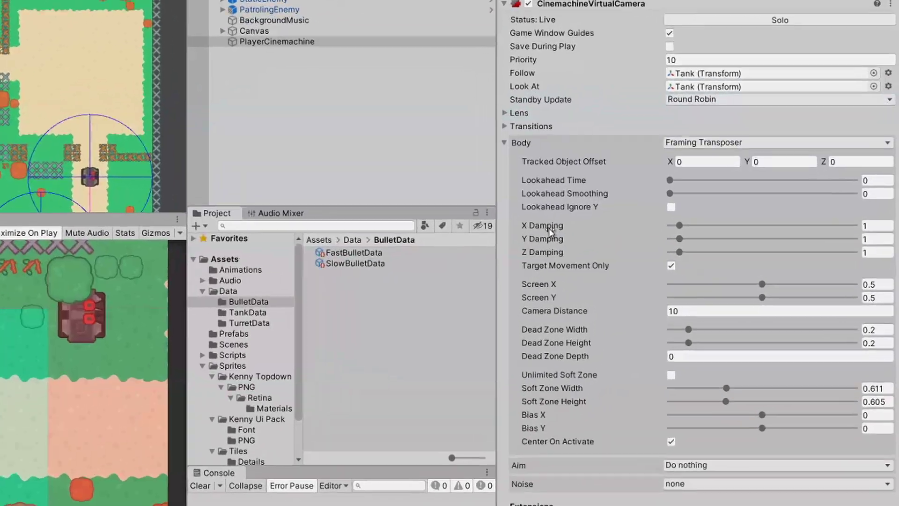
# Set X Damping and Y Damping in PlayerCinemachine's Framing Transposer settings to 3.
pyautogui.moveTo(669, 261)
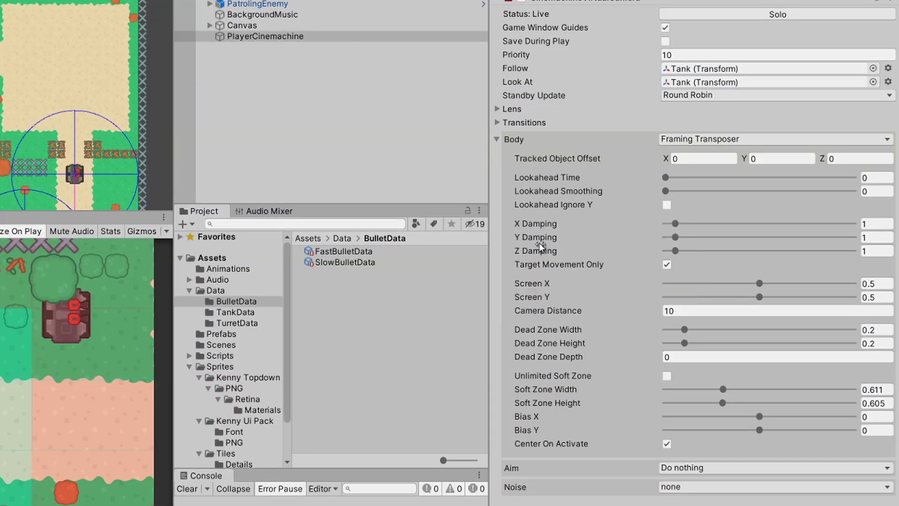
pyautogui.moveTo(541, 238)
pyautogui.click(870, 225)
pyautogui.write('3')
pyautogui.press('Tab')
pyautogui.write('3')
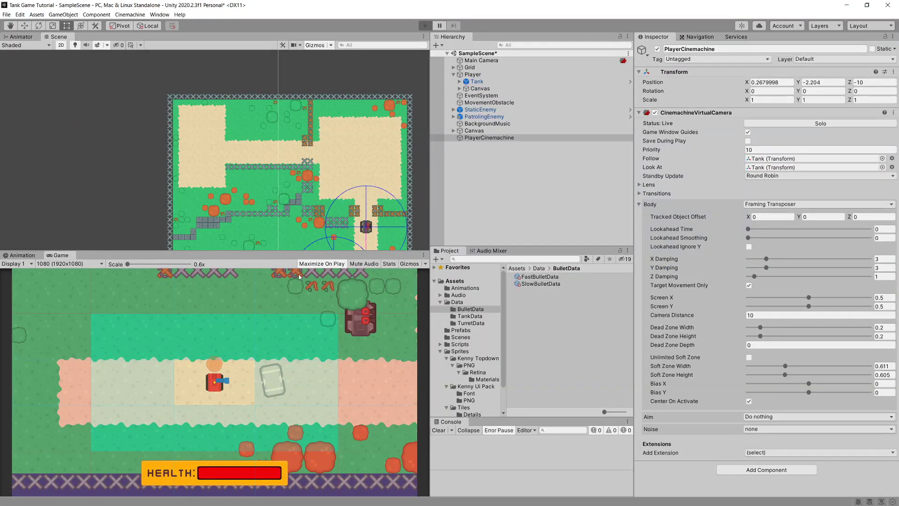
# Play-test the damping of 3 by driving and turning the tank around the map, and stop the game.
pyautogui.hotkey('shift', 'space')
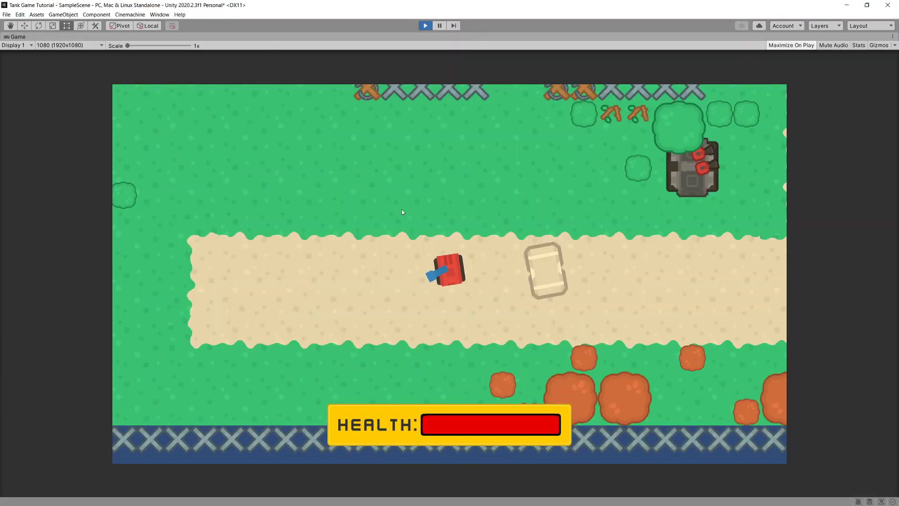
pyautogui.press('a')
pyautogui.press('w')
pyautogui.press('d')
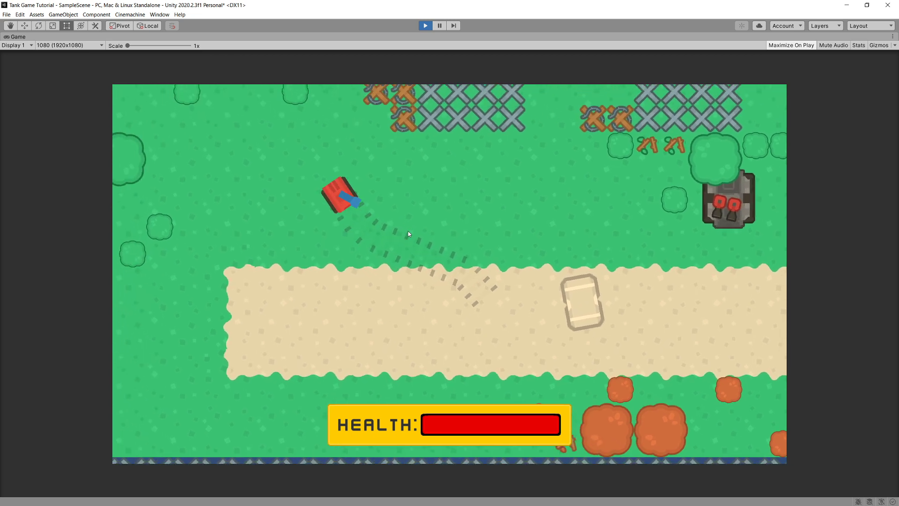
pyautogui.press('w')
pyautogui.press('a')
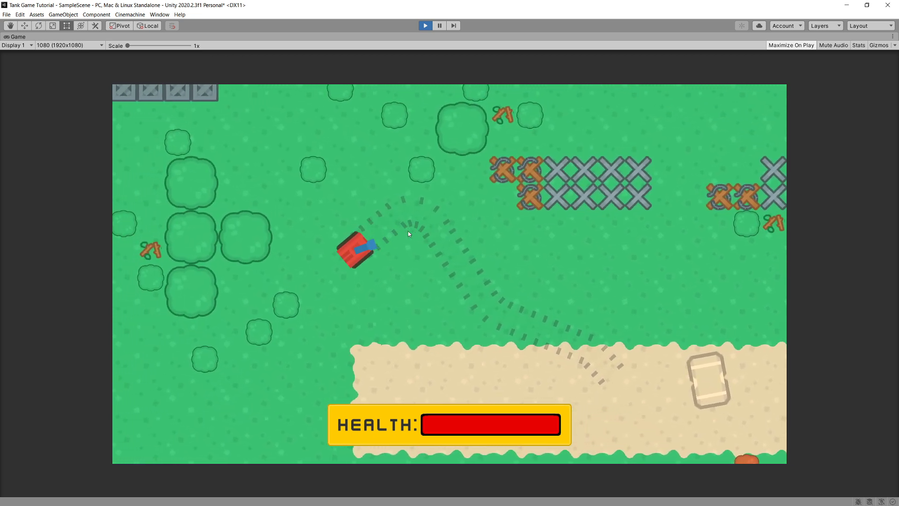
pyautogui.press('a')
pyautogui.press('w')
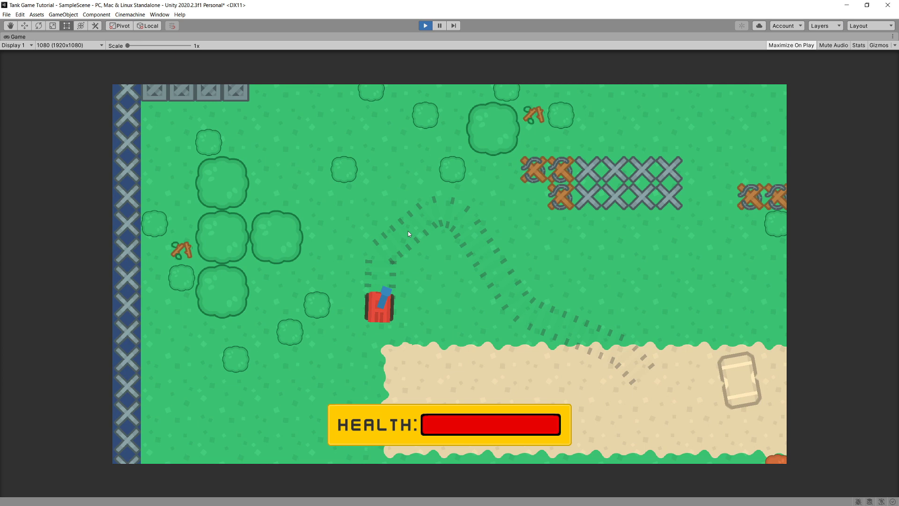
pyautogui.press('a')
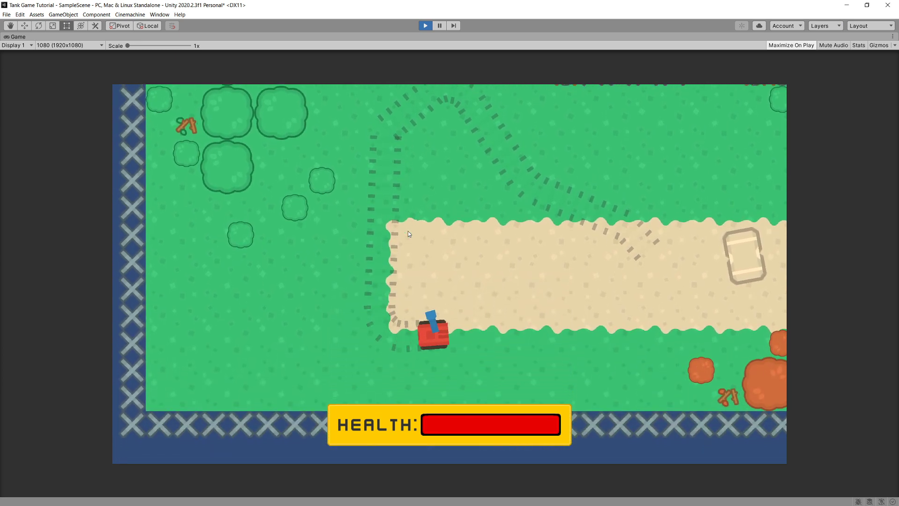
pyautogui.press('a')
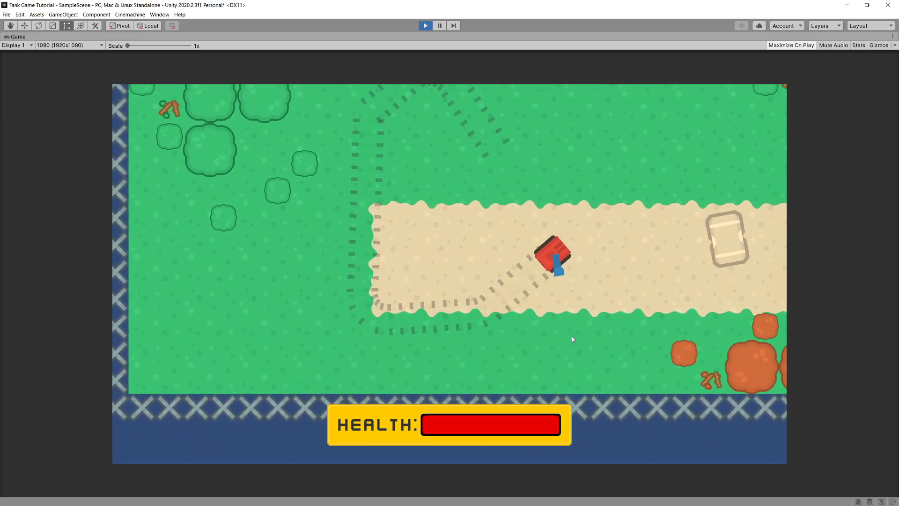
pyautogui.press('a')
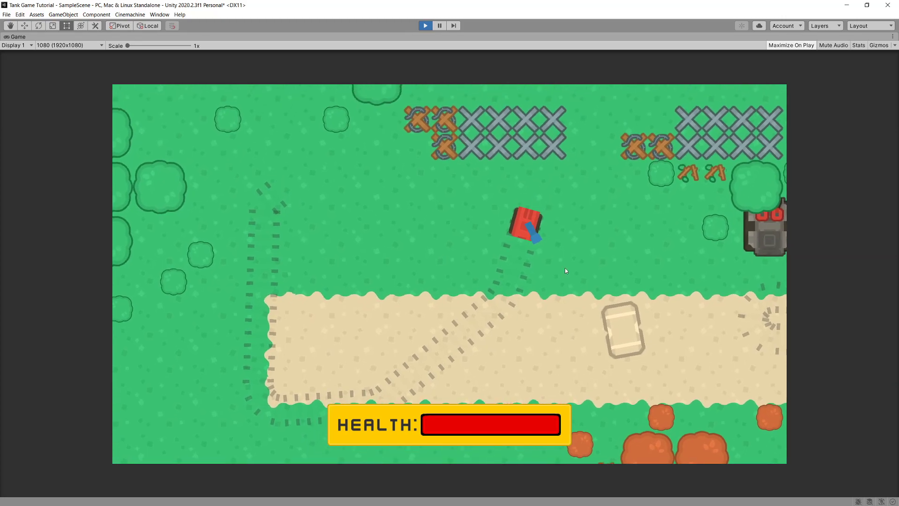
pyautogui.hotkey('ctrl', 'p')
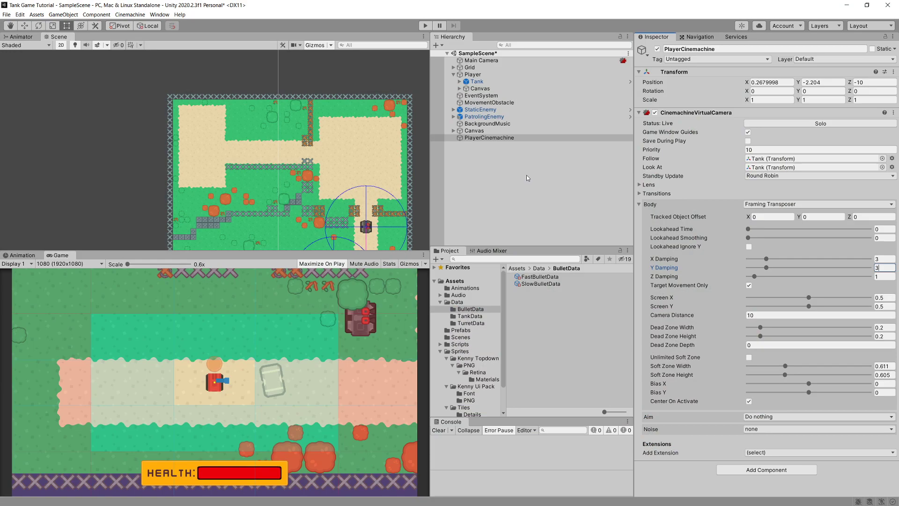
# Set X Damping and Y Damping in PlayerCinemachine's Framing Transposer settings to 1.
pyautogui.click(884, 258)
pyautogui.write('1')
pyautogui.click(886, 267)
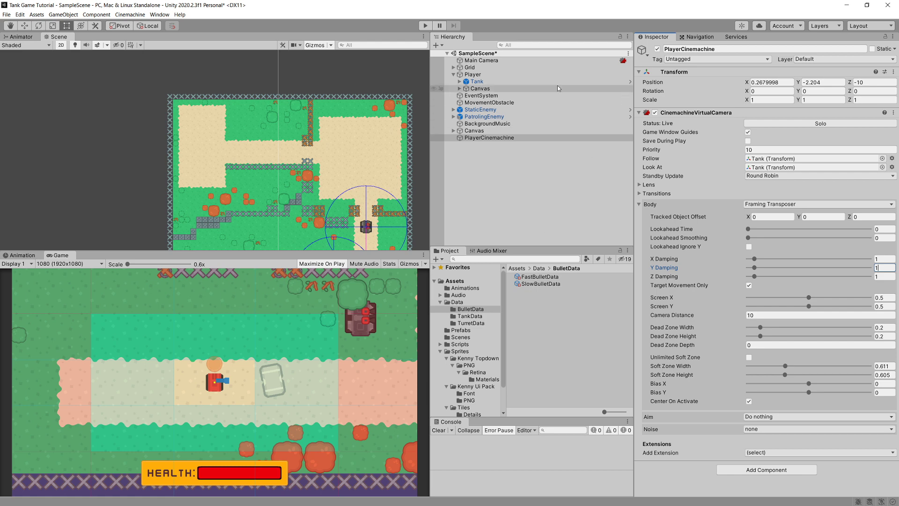
# Open the PlayerTankMovementData asset used by the player's TankBase and change its Max Speed.
pyautogui.click(543, 82)
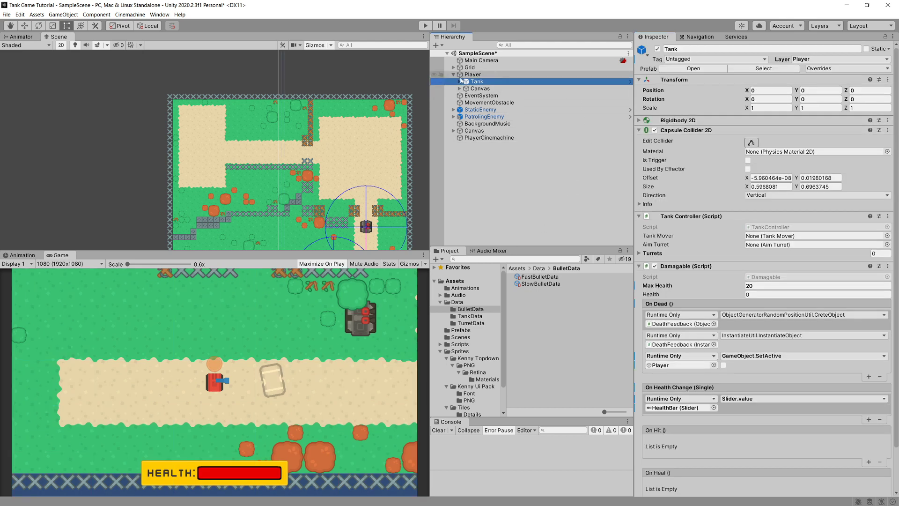
pyautogui.click(459, 82)
pyautogui.click(488, 89)
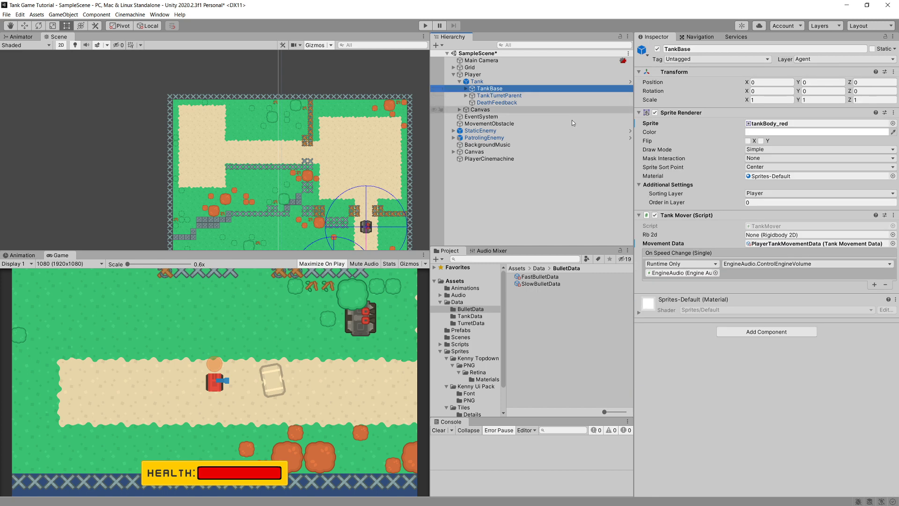
pyautogui.click(771, 243)
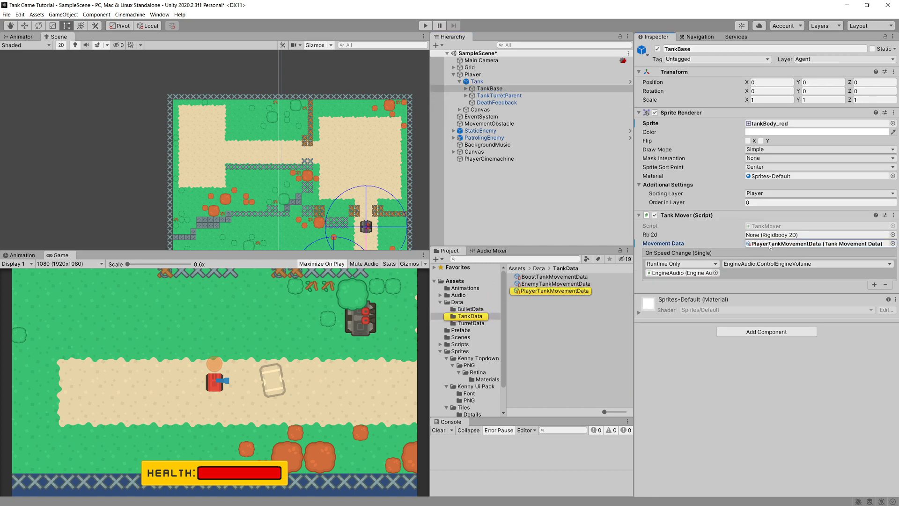
pyautogui.click(555, 291)
pyautogui.click(759, 80)
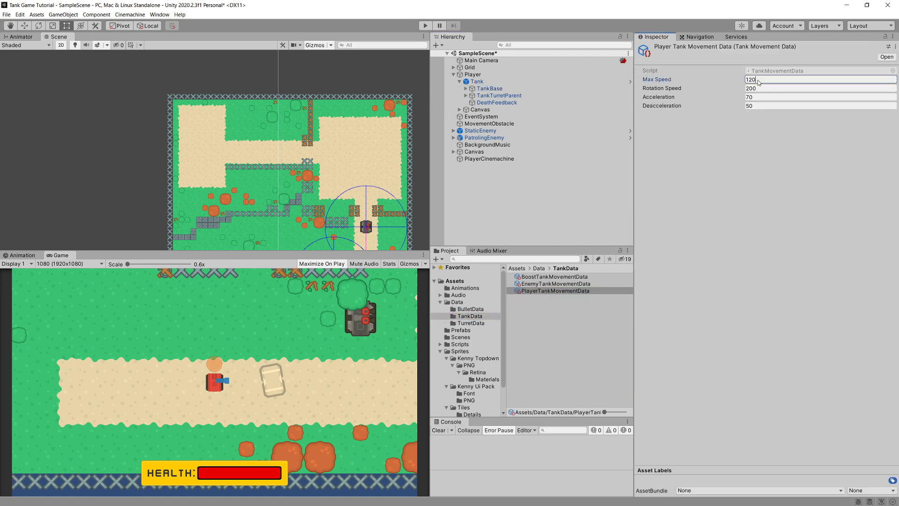
pyautogui.write('1')
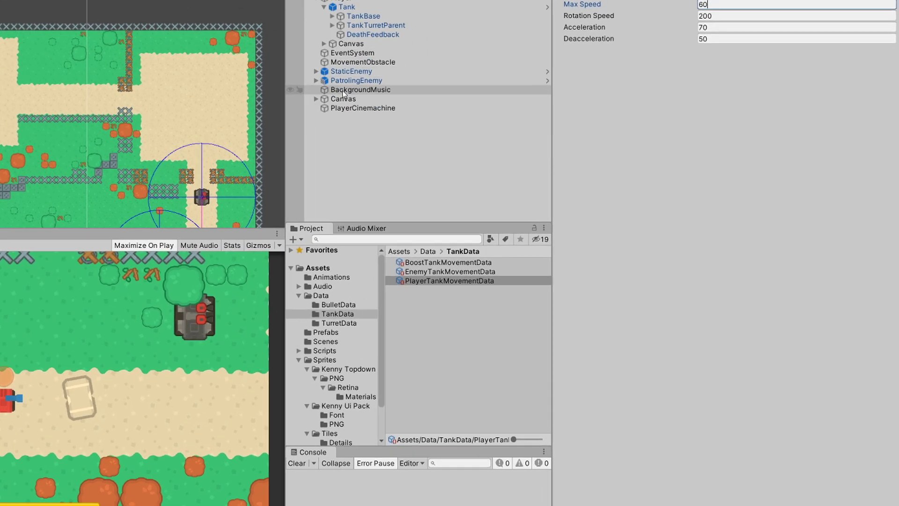
# Select PlayerCinemachine and set its X Damping and Y Damping to 2.
pyautogui.click(489, 159)
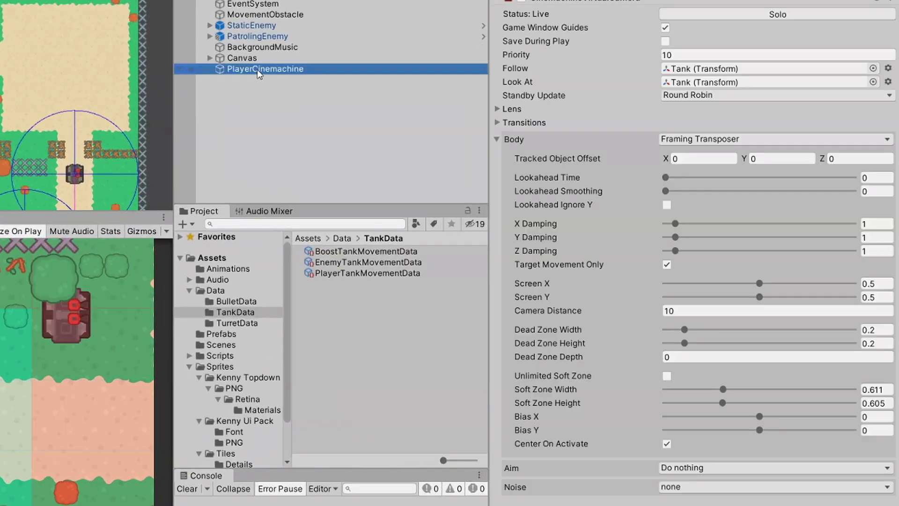
pyautogui.click(880, 224)
pyautogui.write('2')
pyautogui.click(881, 238)
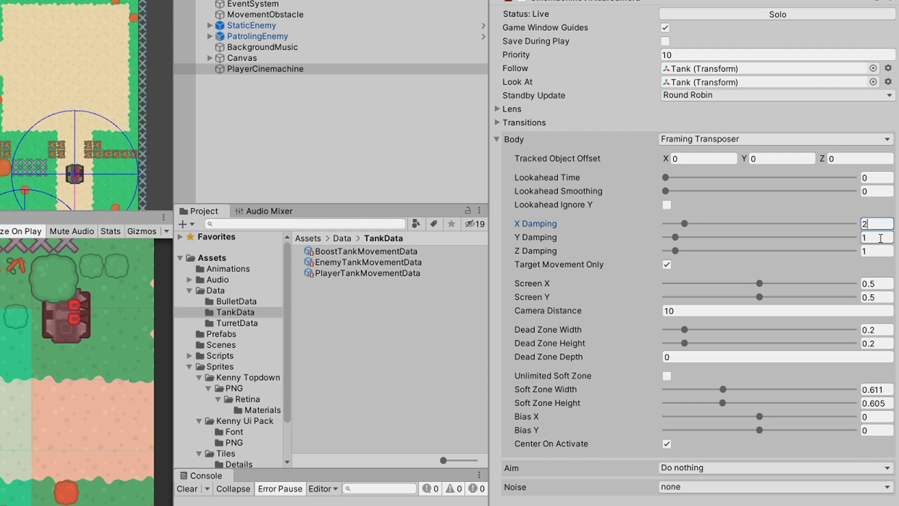
pyautogui.write('2')
pyautogui.press('Return')
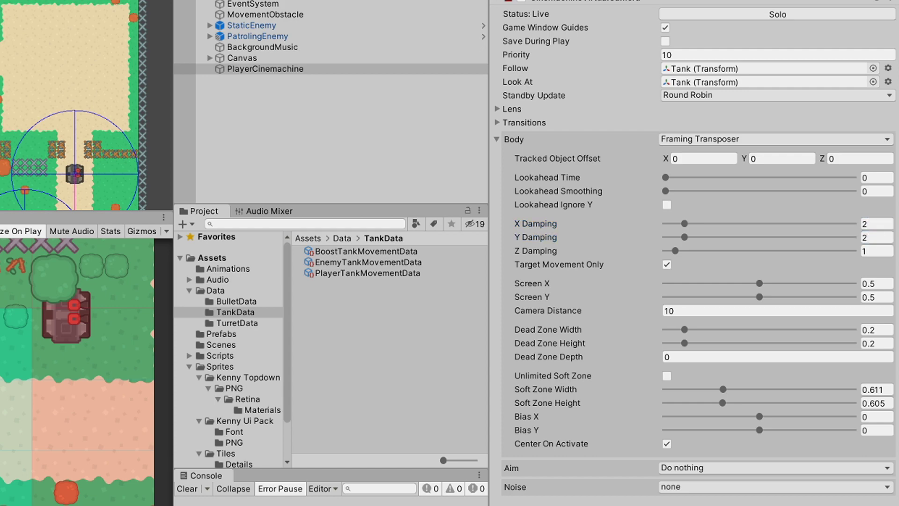
# Play-test the camera follow by driving the tank across the map, turning and reversing it, and stop the game.
pyautogui.hotkey('ctrl', 'p')
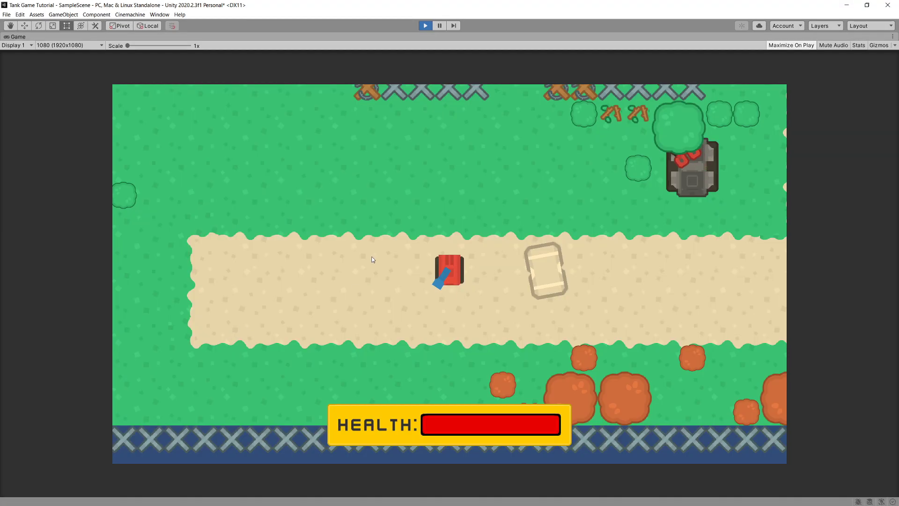
pyautogui.press('w')
pyautogui.press('a')
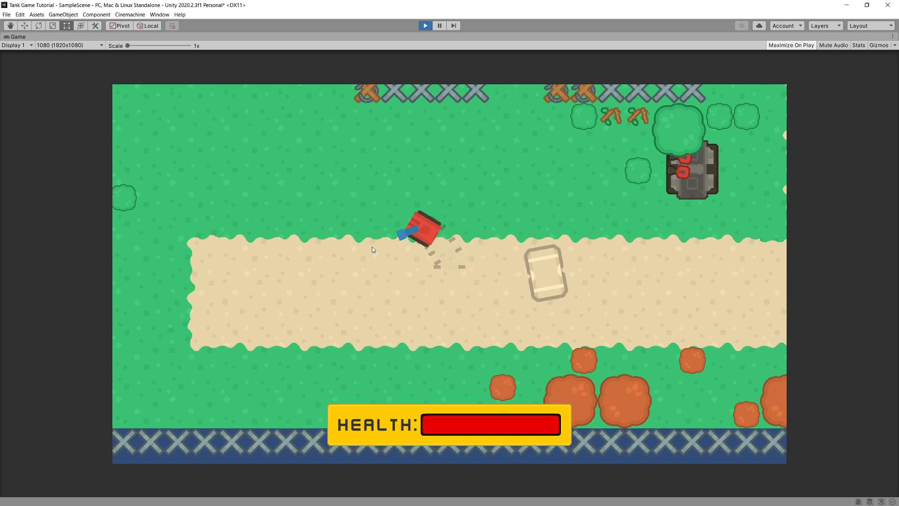
pyautogui.press('w')
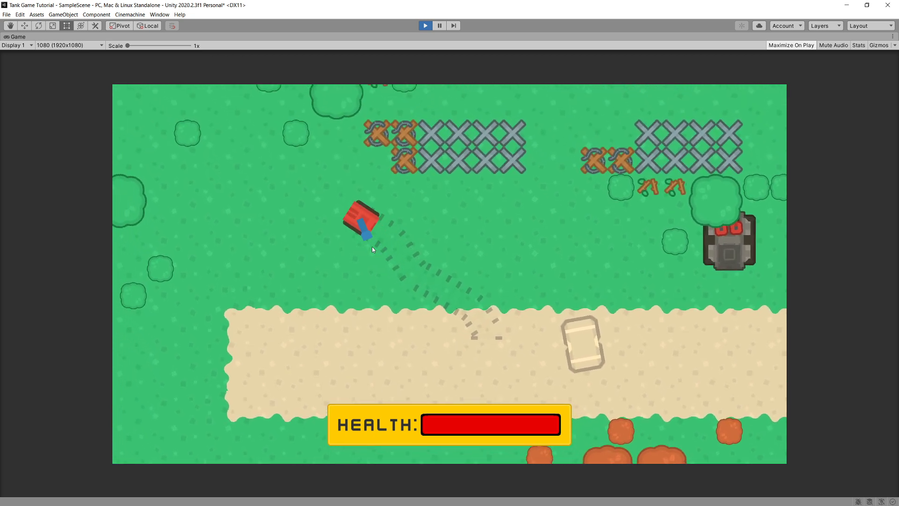
pyautogui.press('w')
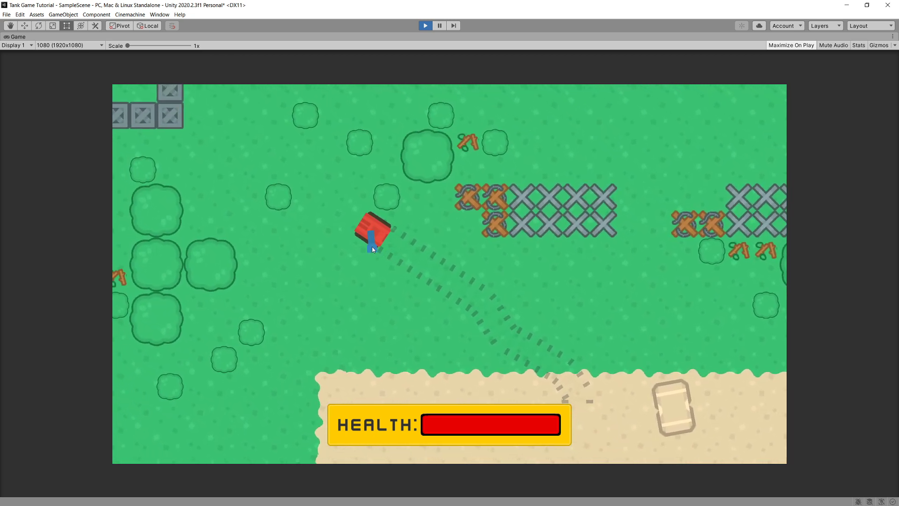
pyautogui.press('w')
pyautogui.press('d')
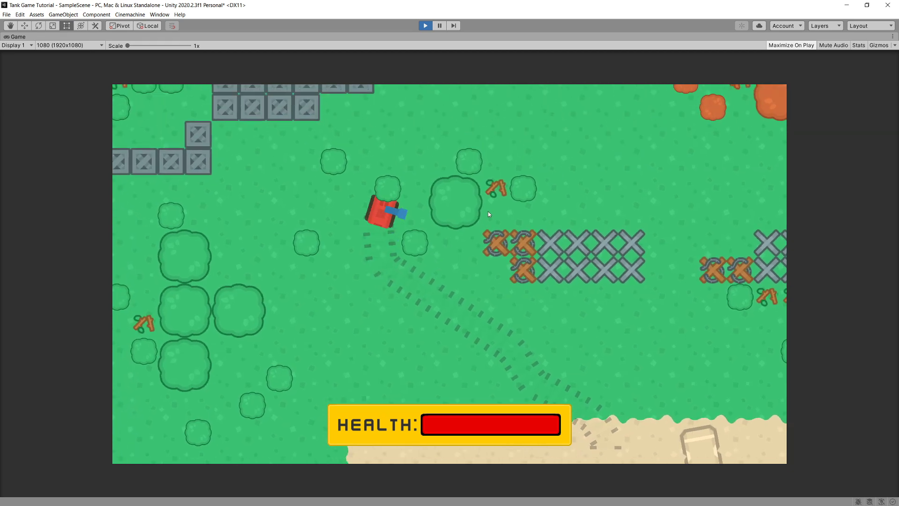
pyautogui.press('w')
pyautogui.press('d')
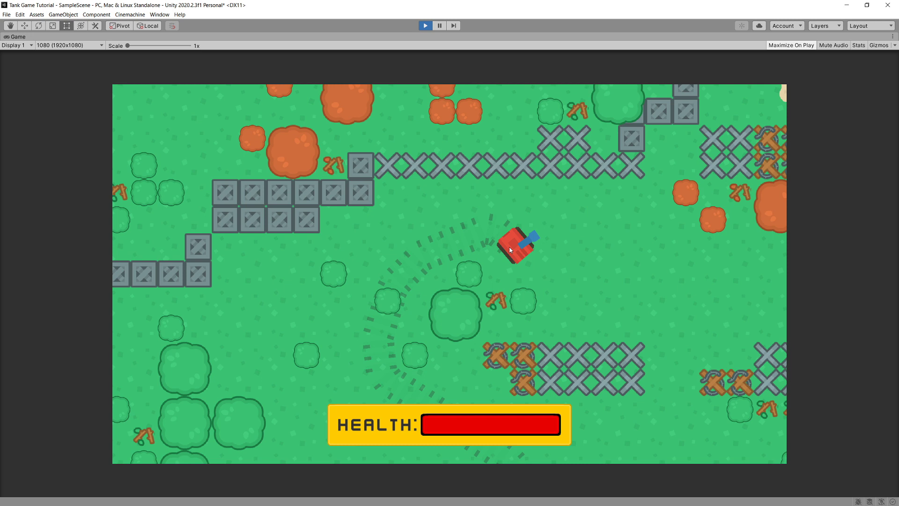
pyautogui.press('a')
pyautogui.press('s')
pyautogui.press('a')
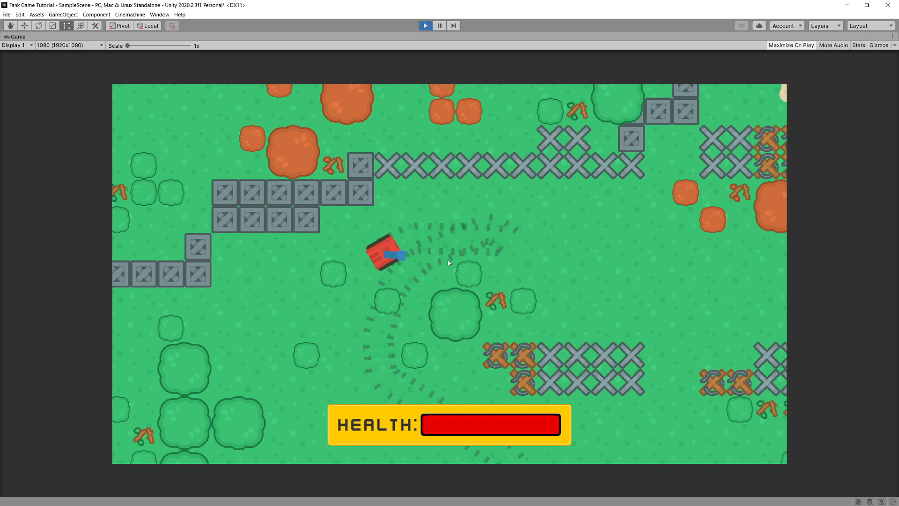
pyautogui.press('w')
pyautogui.press('a')
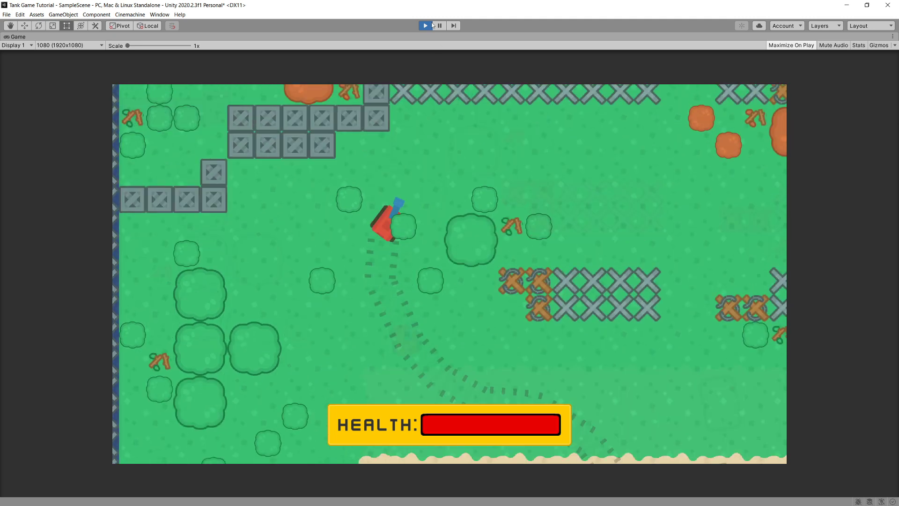
pyautogui.click(425, 25)
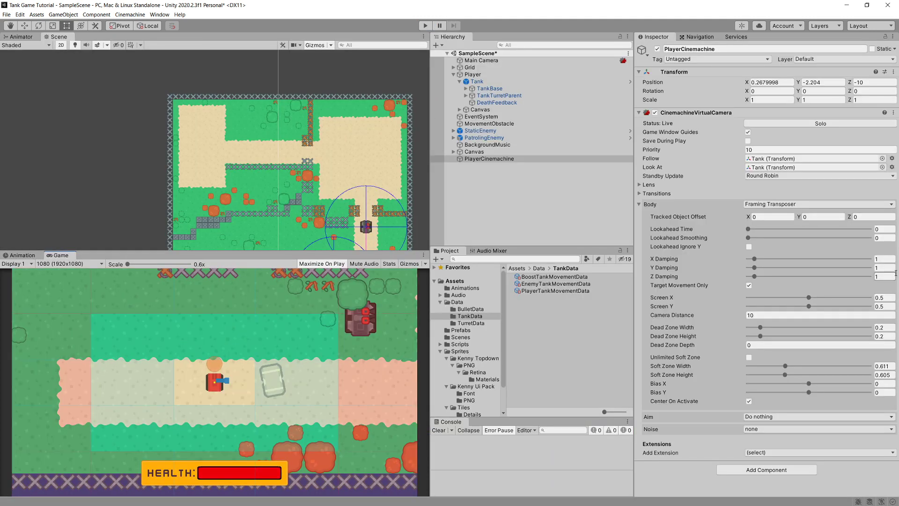
# Set both X Damping and Y Damping of PlayerCinemachine's Framing Transposer to 2.
pyautogui.click(884, 259)
pyautogui.write('2')
pyautogui.click(885, 267)
pyautogui.write('2')
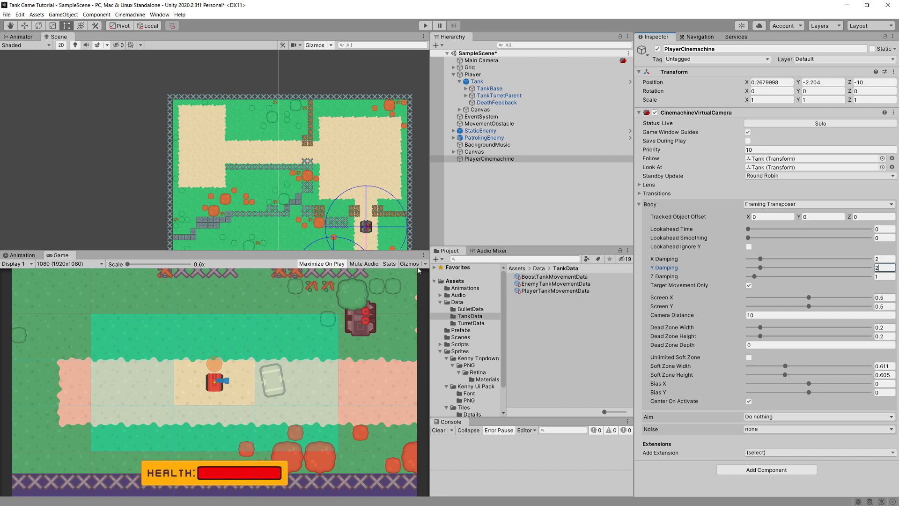
# Examine the lower map boundary and the camera frame around the player's tank in the Scene view.
pyautogui.scroll(-2, 308, 176)
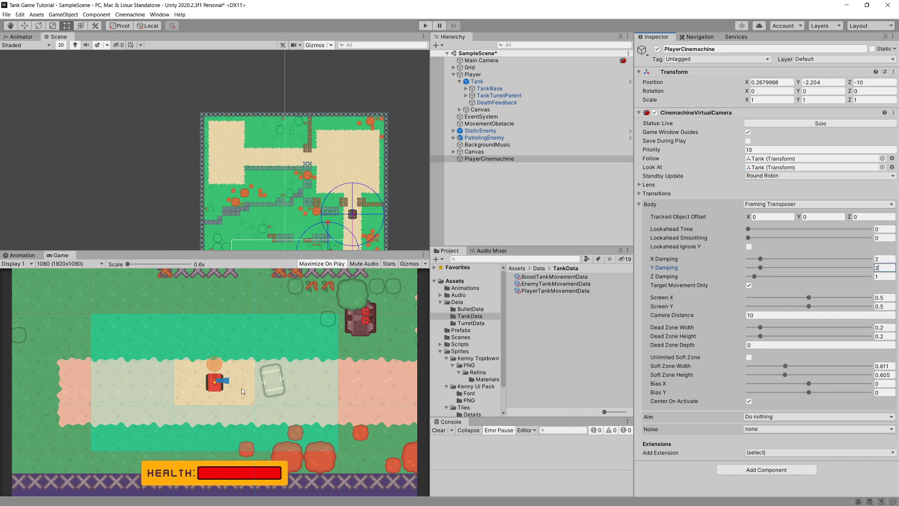
pyautogui.moveTo(199, 216); pyautogui.dragTo(159, 138, button='middle')
pyautogui.scroll(7, 158, 226)
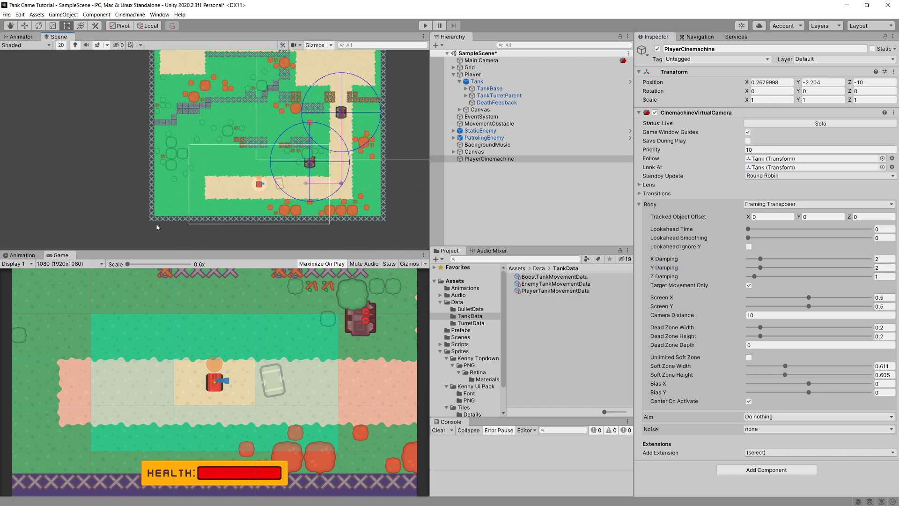
pyautogui.moveTo(161, 224); pyautogui.dragTo(117, 181, button='middle')
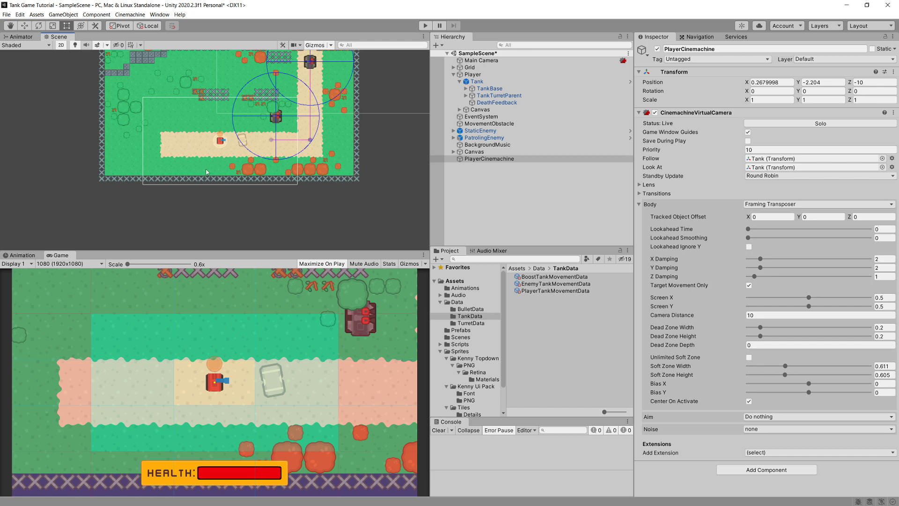
pyautogui.moveTo(254, 186); pyautogui.dragTo(271, 233, button='middle')
pyautogui.scroll(-4, 293, 201)
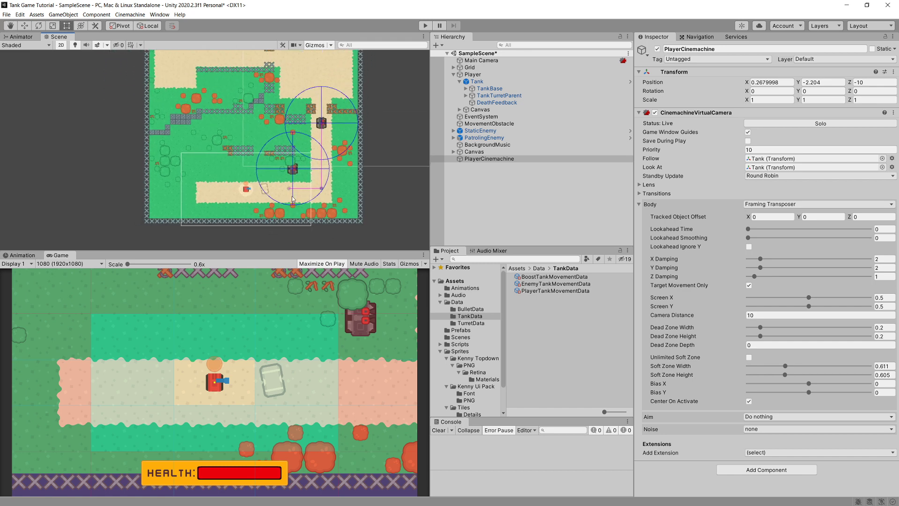
pyautogui.moveTo(291, 180); pyautogui.dragTo(292, 227, button='middle')
pyautogui.scroll(-2, 323, 196)
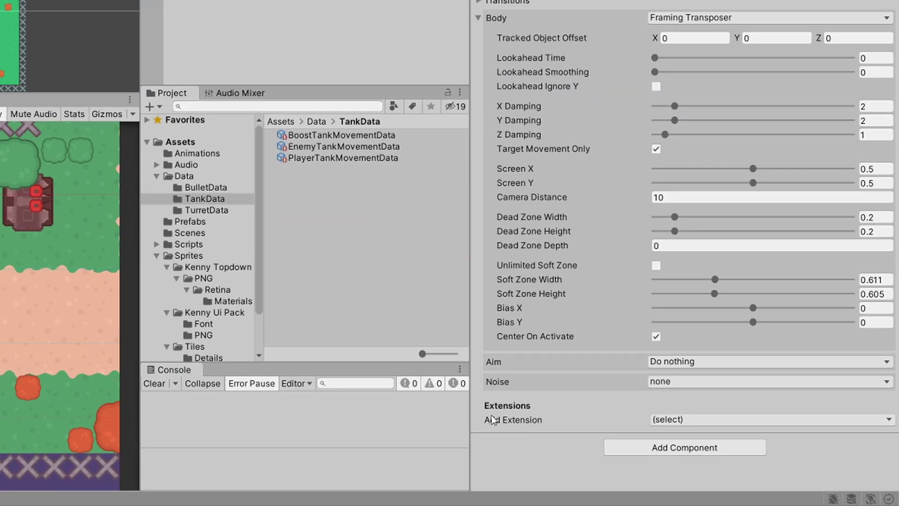
# Add the CinemachinePixelPerfect extension to the PlayerCinemachine virtual camera.
pyautogui.click(675, 418)
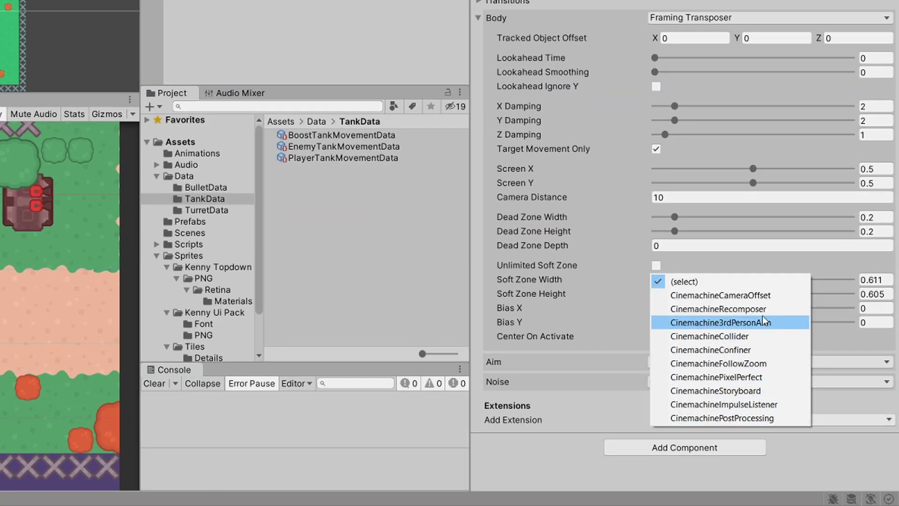
pyautogui.click(732, 377)
pyautogui.scroll(-1, 741, 349)
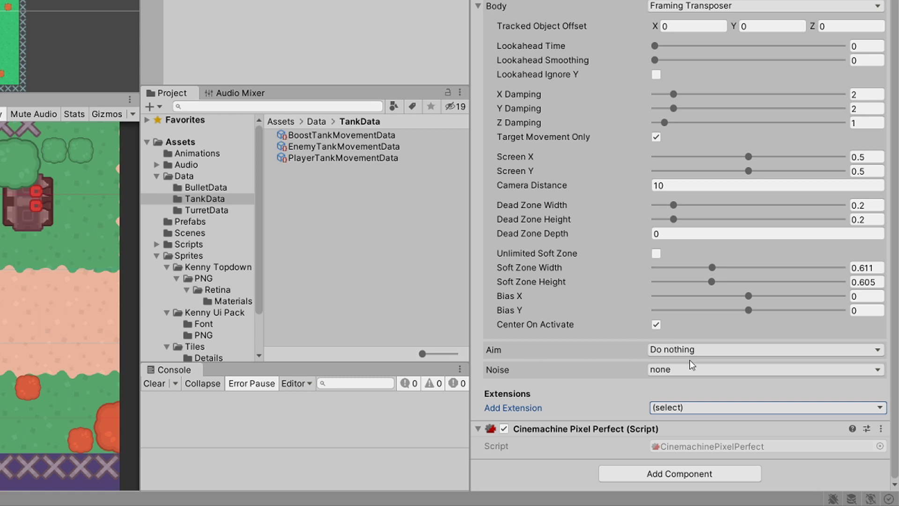
# Add the CinemachineConfiner extension to the PlayerCinemachine virtual camera.
pyautogui.click(679, 408)
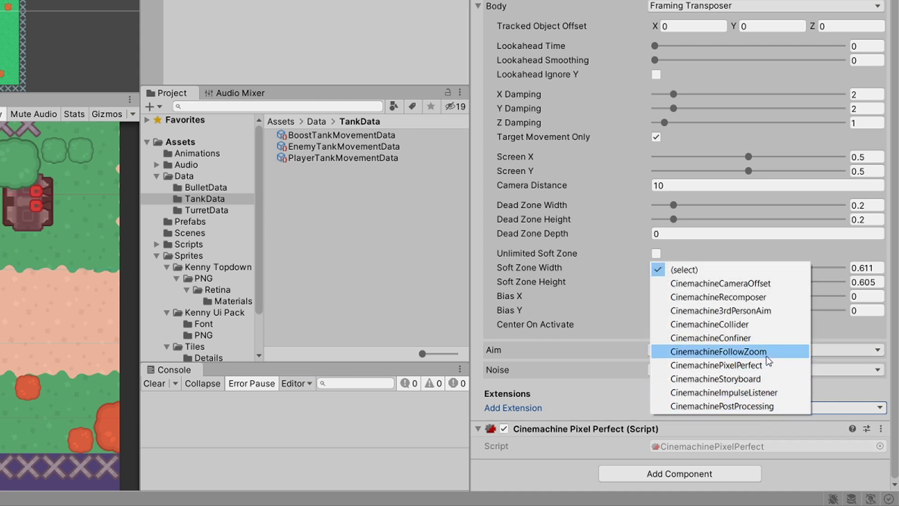
pyautogui.click(756, 337)
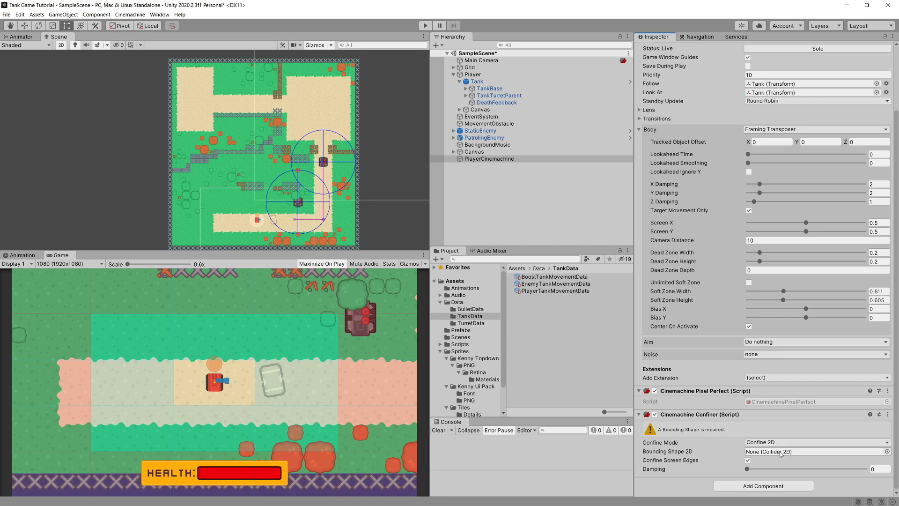
# Create an empty object named CameraConfiner in the scene and reset its Transform.
pyautogui.rightClick(481, 184)
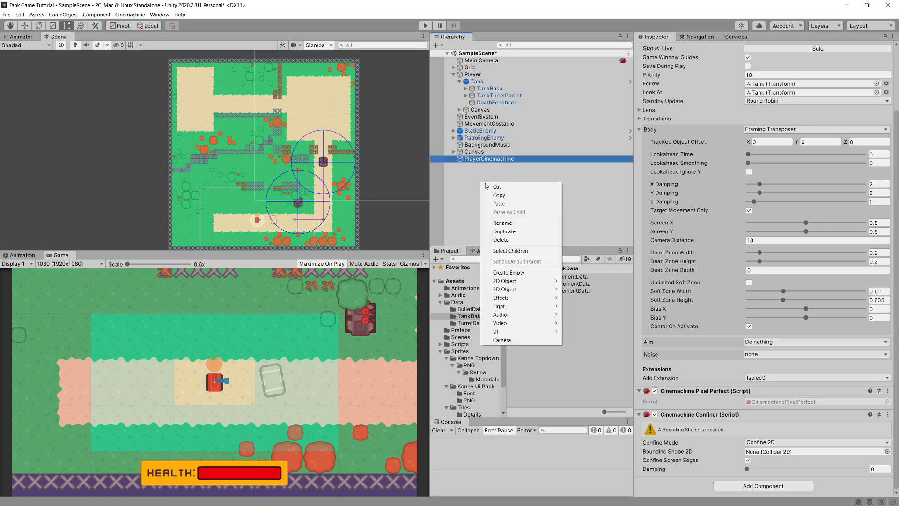
pyautogui.click(497, 273)
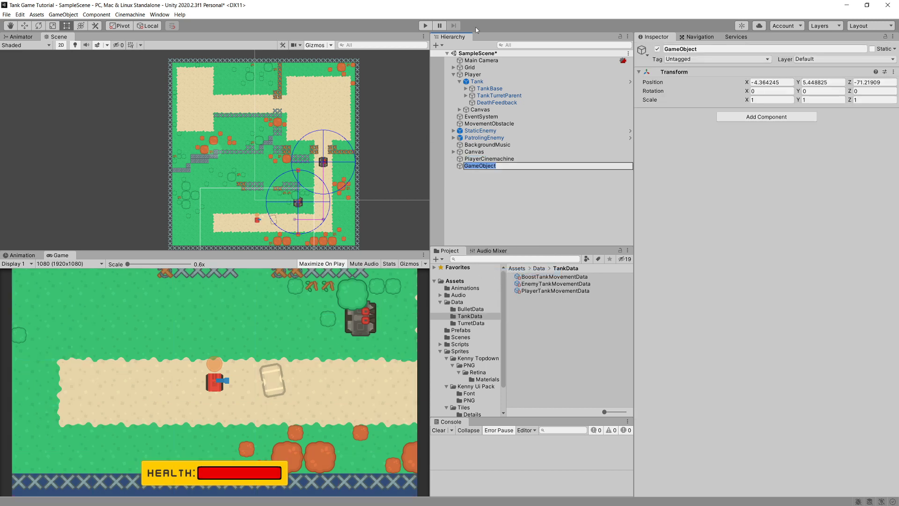
pyautogui.click(695, 49)
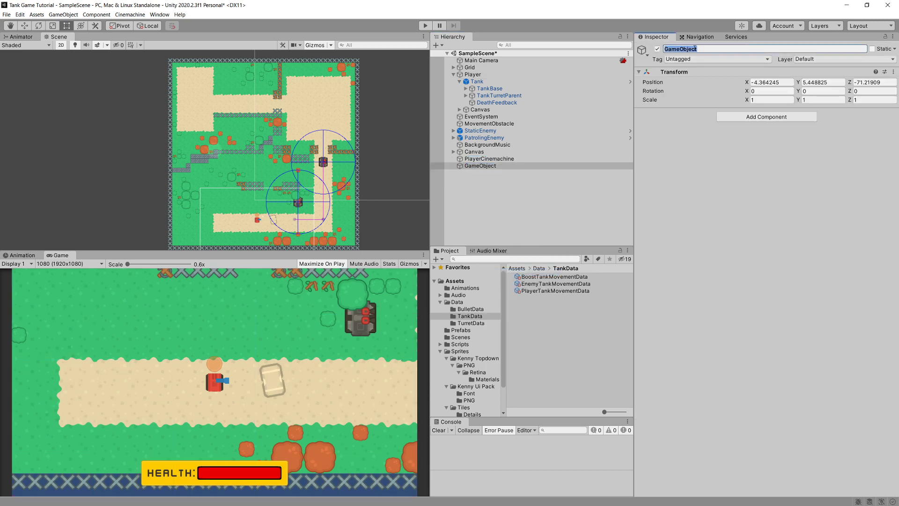
pyautogui.write('CameraConfiner')
pyautogui.press('Return')
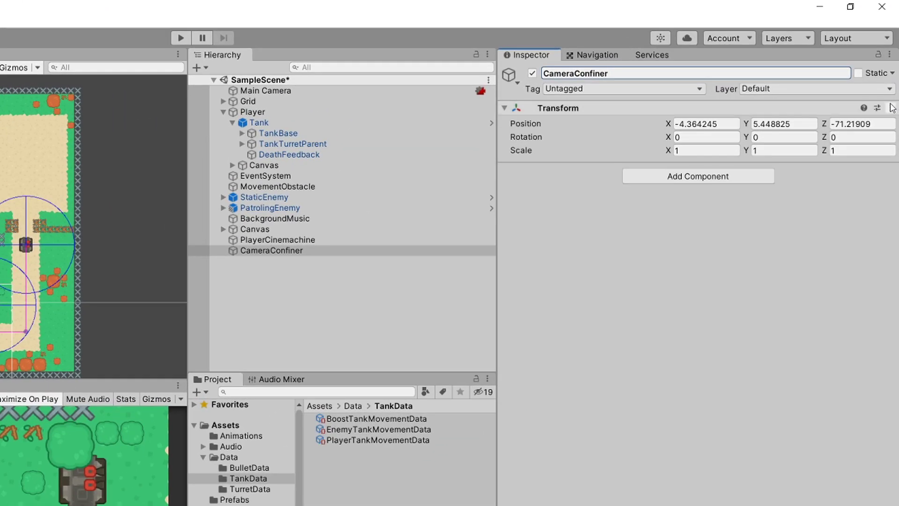
pyautogui.click(890, 108)
pyautogui.click(787, 120)
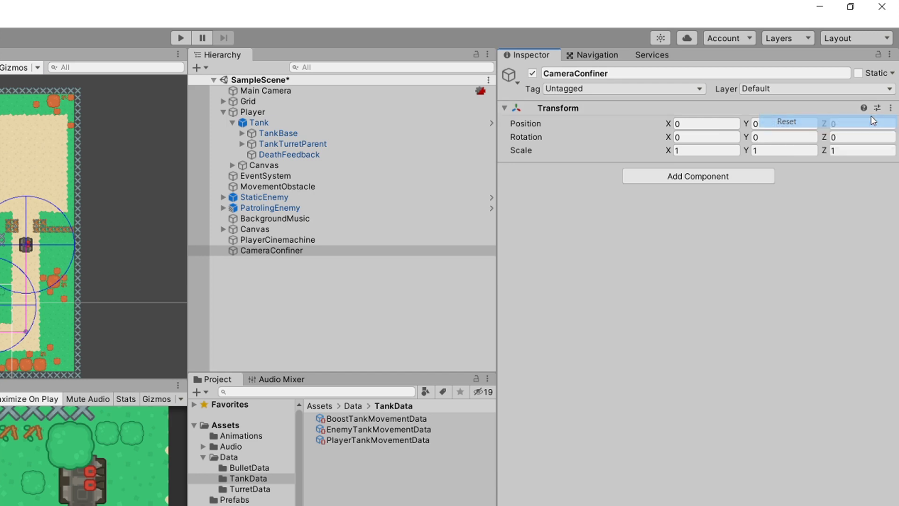
# Add a Polygon Collider 2D to CameraConfiner and reduce its path to 4 points.
pyautogui.click(733, 180)
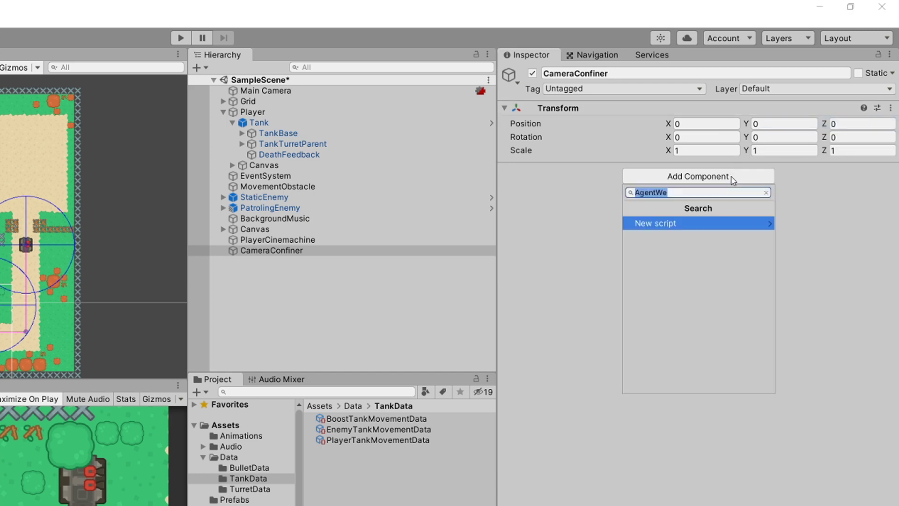
pyautogui.write('Polygon')
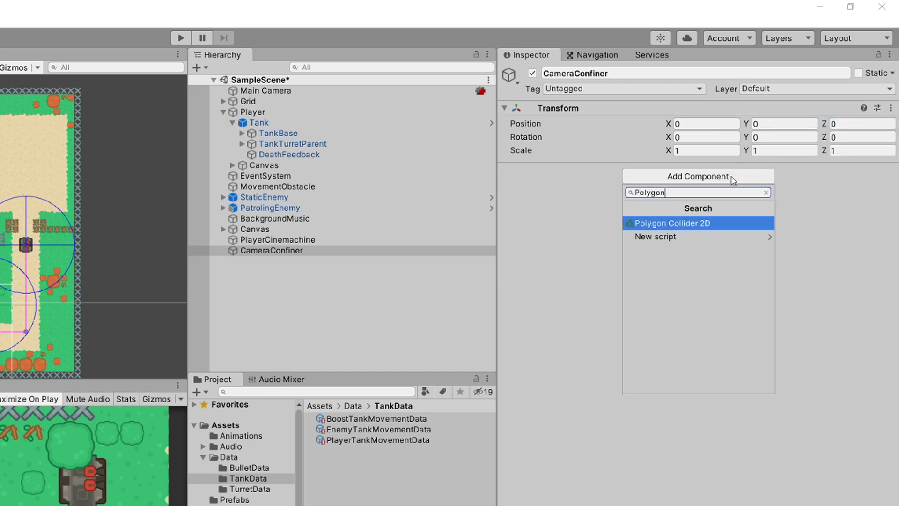
pyautogui.click(702, 224)
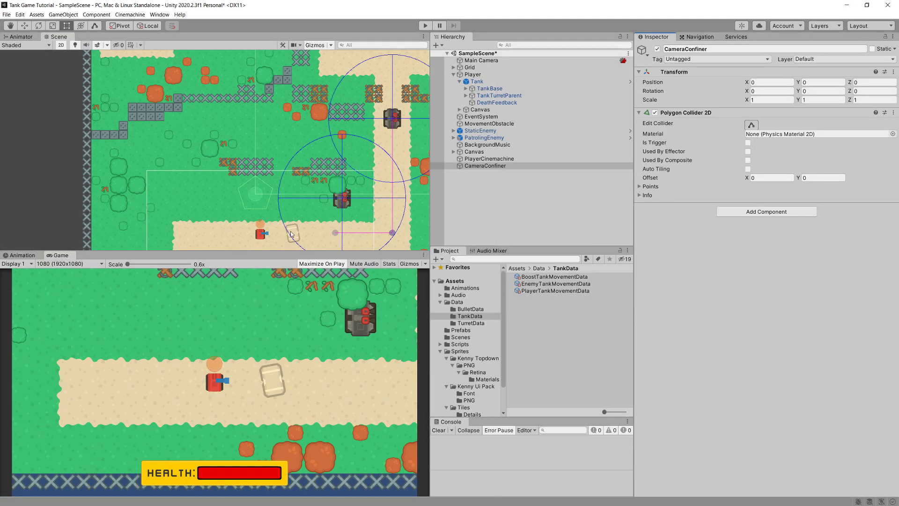
pyautogui.press('f')
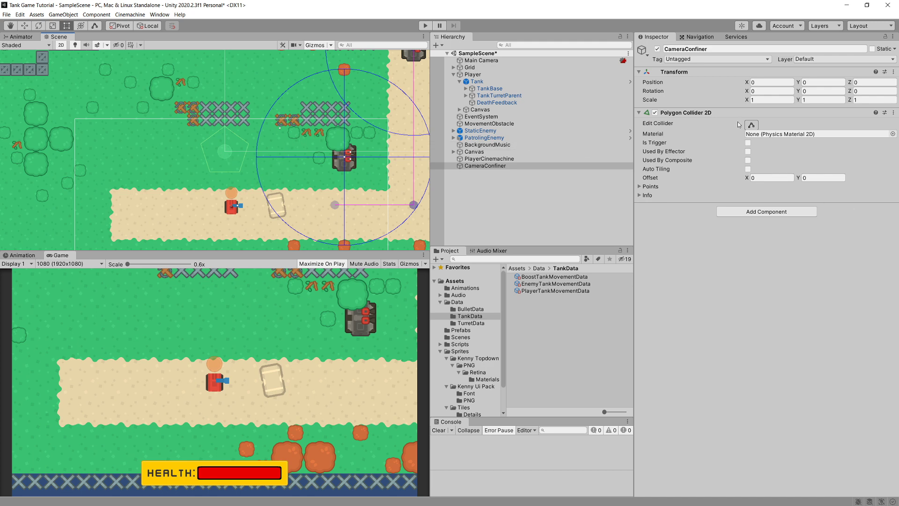
pyautogui.click(649, 187)
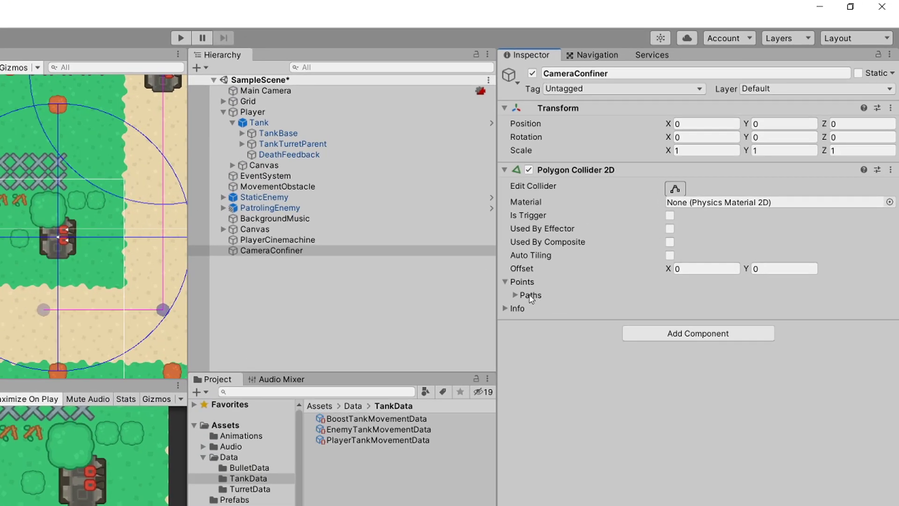
pyautogui.click(652, 195)
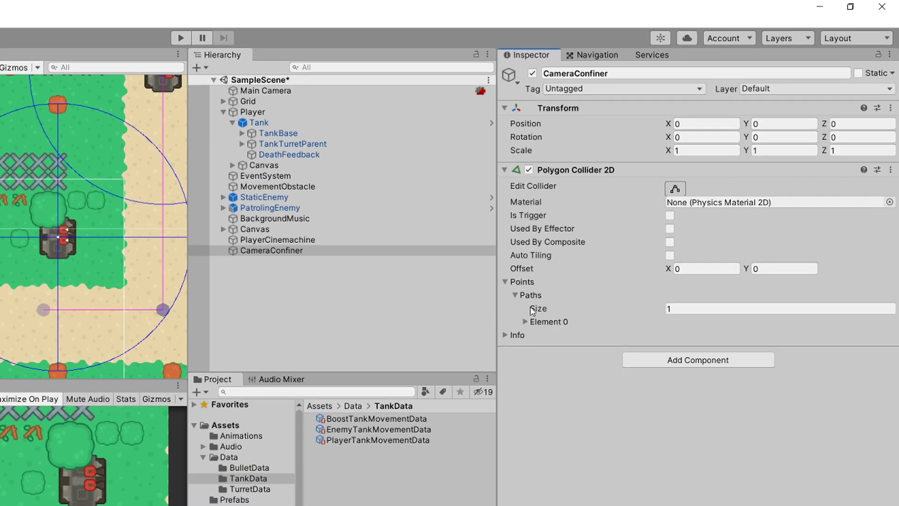
pyautogui.click(539, 323)
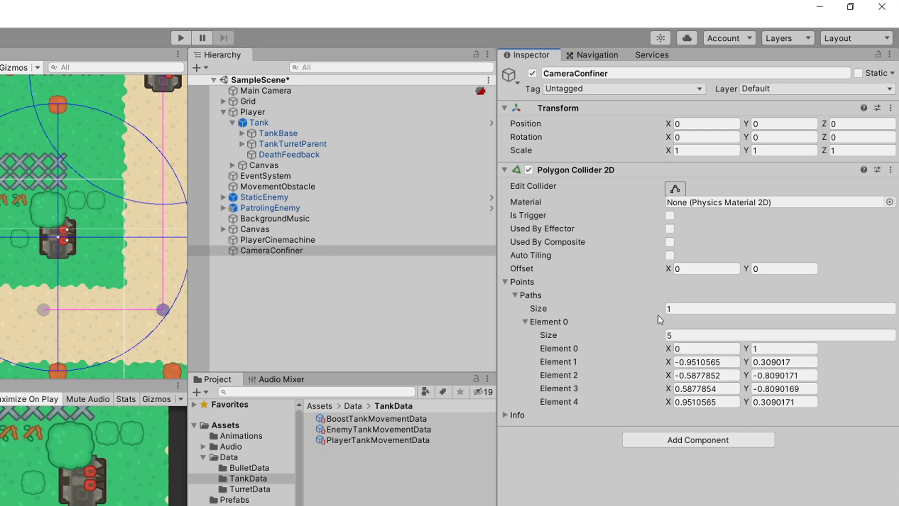
pyautogui.click(686, 335)
pyautogui.press('Return')
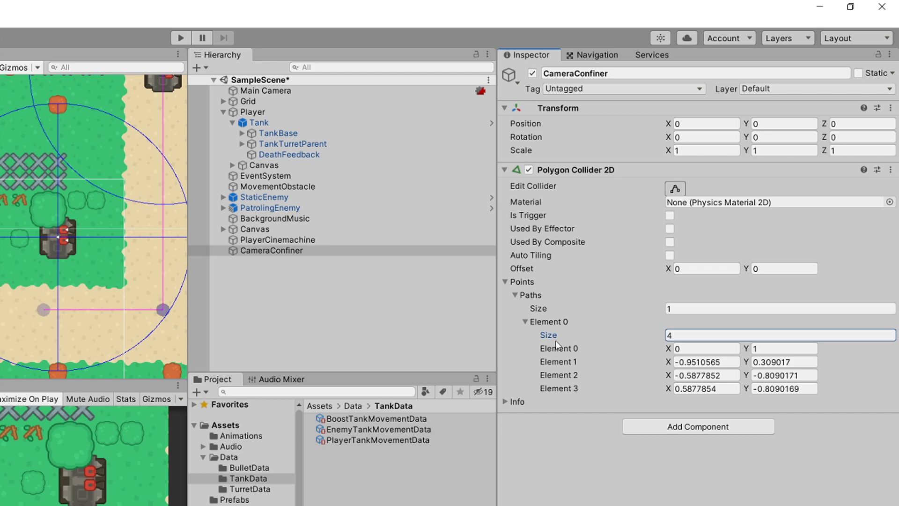
# Edit the collider shape, placing its lower corners at the map's inner lower corners, about (-8.9, -5) and (11, -5).
pyautogui.scroll(5, 94, 225)
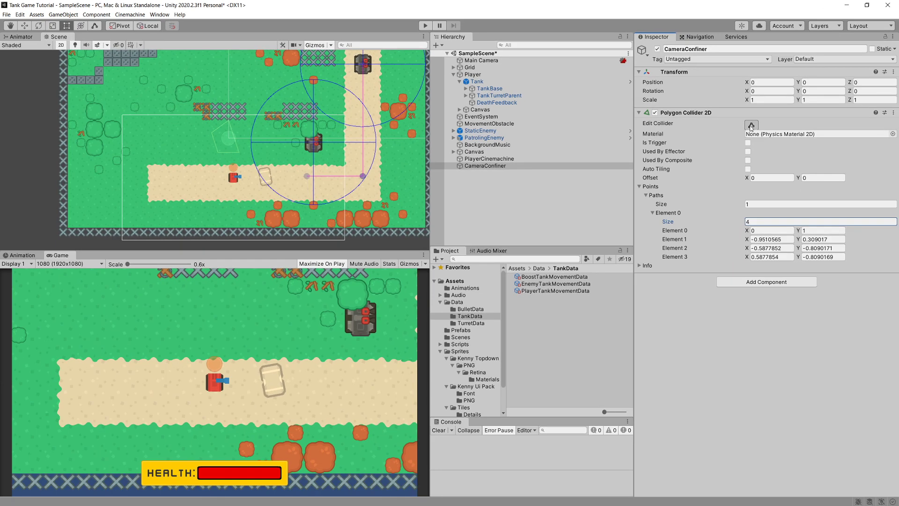
pyautogui.click(675, 189)
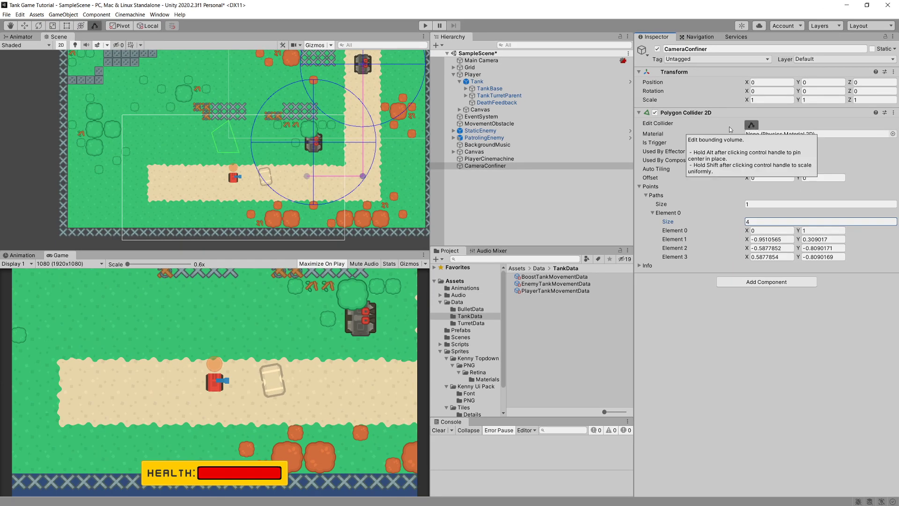
pyautogui.moveTo(221, 148); pyautogui.dragTo(266, 126, button='middle')
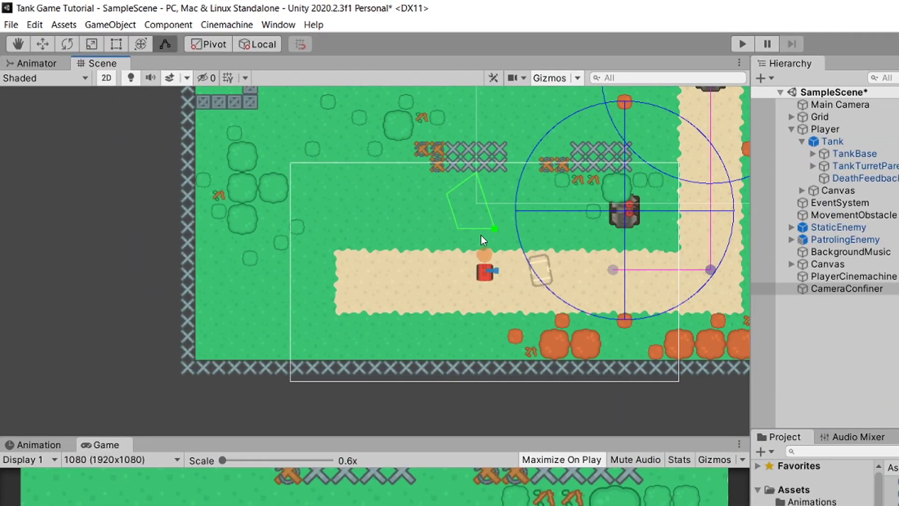
pyautogui.moveTo(459, 231); pyautogui.dragTo(197, 359)
pyautogui.moveTo(463, 298); pyautogui.dragTo(189, 267, button='middle')
pyautogui.moveTo(222, 199); pyautogui.dragTo(542, 328)
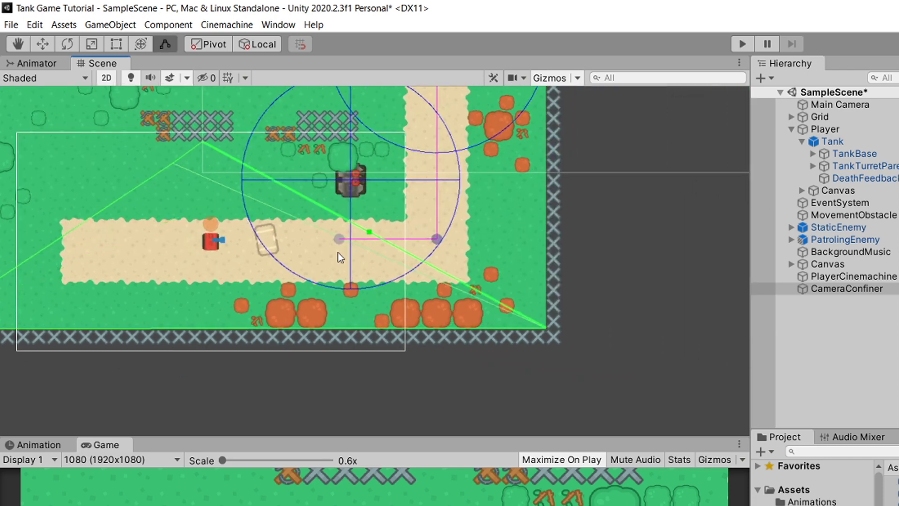
# Move the collider's upper-right point to the map's inner upper-right corner, about (11, 15).
pyautogui.moveTo(236, 200); pyautogui.dragTo(245, 366, button='middle')
pyautogui.moveTo(215, 308); pyautogui.dragTo(430, 170)
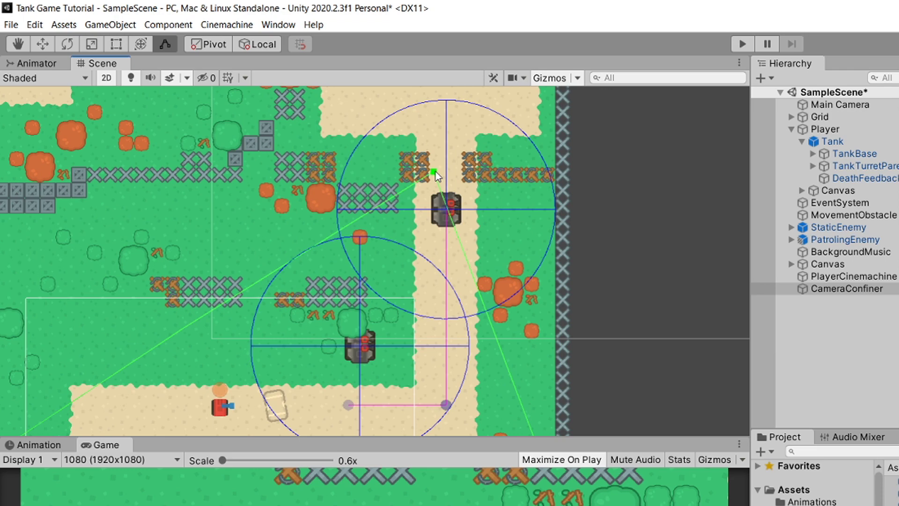
pyautogui.moveTo(430, 170); pyautogui.dragTo(377, 333, button='middle')
pyautogui.moveTo(378, 333); pyautogui.dragTo(423, 132)
pyautogui.moveTo(423, 132); pyautogui.dragTo(394, 321, button='middle')
pyautogui.moveTo(395, 304); pyautogui.dragTo(462, 227)
# Move the collider's remaining point to the map's inner upper-left corner, about (-9, 15).
pyautogui.moveTo(309, 415); pyautogui.dragTo(480, 206, button='middle')
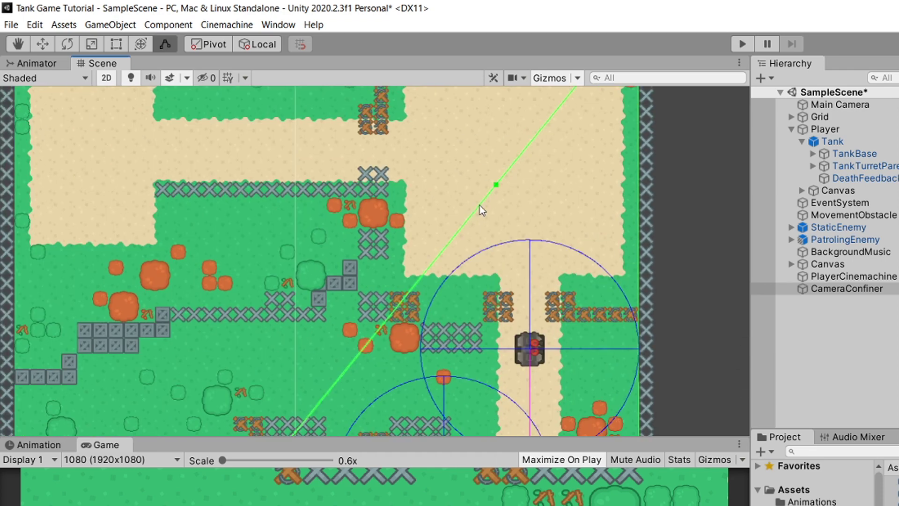
pyautogui.moveTo(335, 376); pyautogui.dragTo(425, 273, button='middle')
pyautogui.moveTo(355, 366); pyautogui.dragTo(216, 172)
pyautogui.moveTo(247, 222); pyautogui.dragTo(255, 234, button='middle')
pyautogui.moveTo(333, 308); pyautogui.dragTo(249, 136)
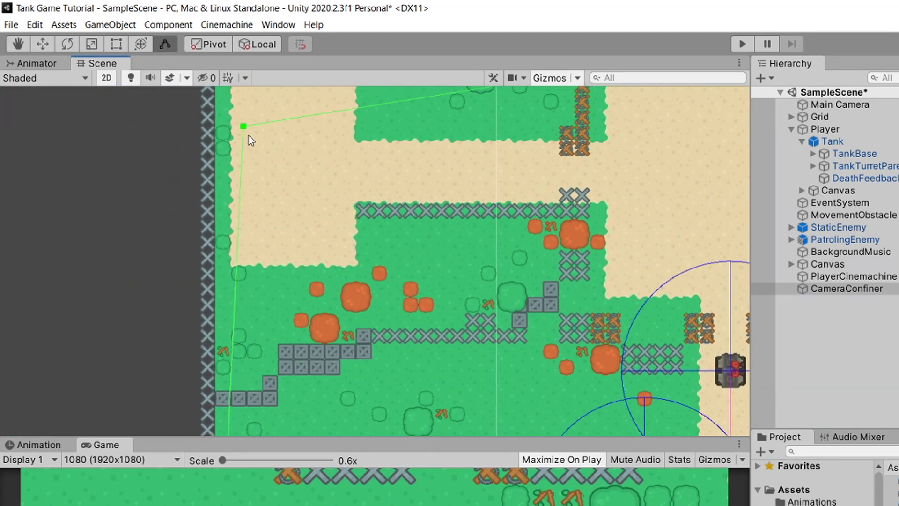
pyautogui.moveTo(267, 170); pyautogui.dragTo(337, 341, button='middle')
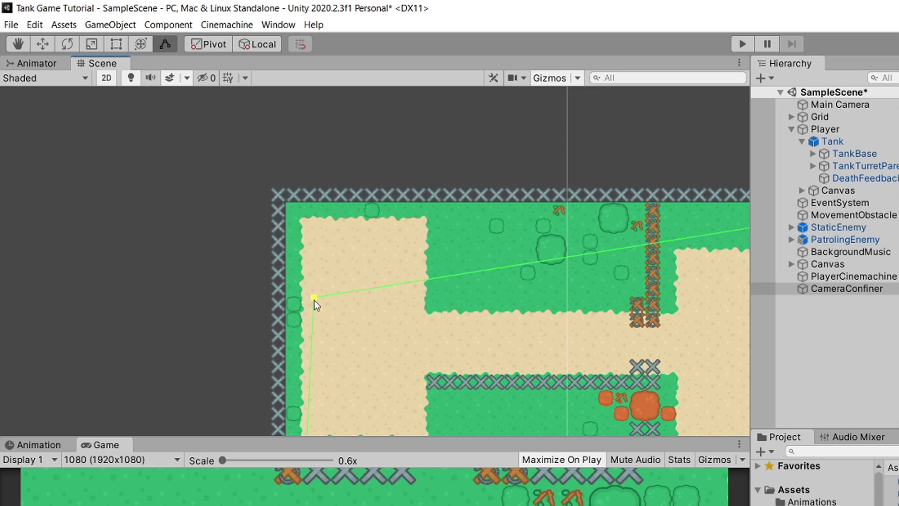
pyautogui.moveTo(313, 302); pyautogui.dragTo(288, 205)
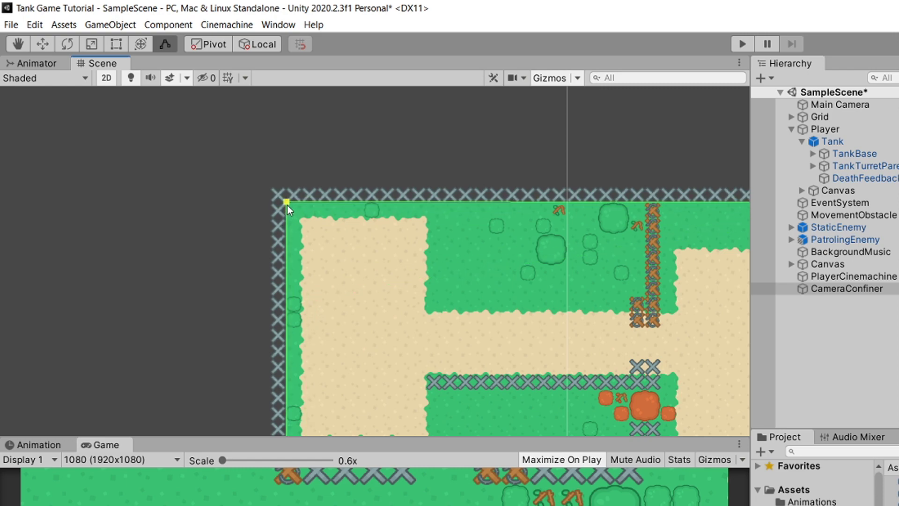
# Check the collider outline along the map edges, enable Is Trigger on it and finish editing its shape.
pyautogui.scroll(8, 342, 228)
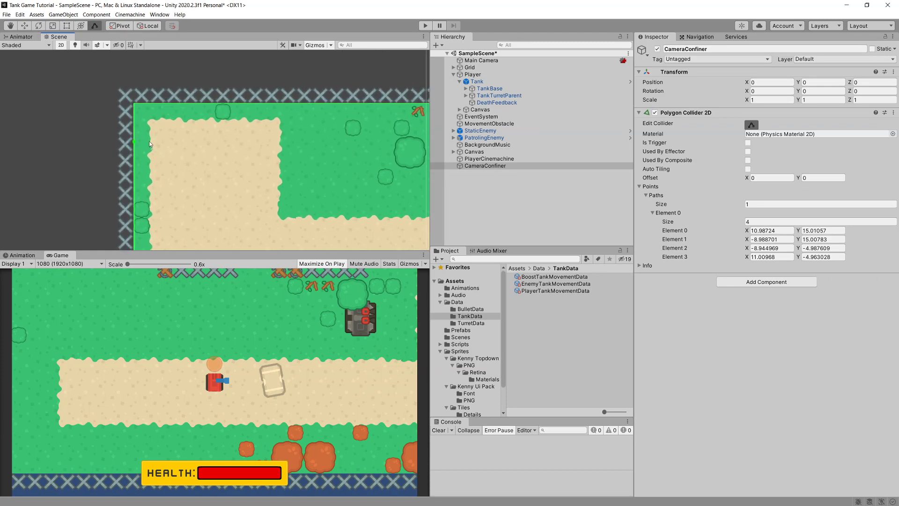
pyautogui.scroll(4, 126, 132)
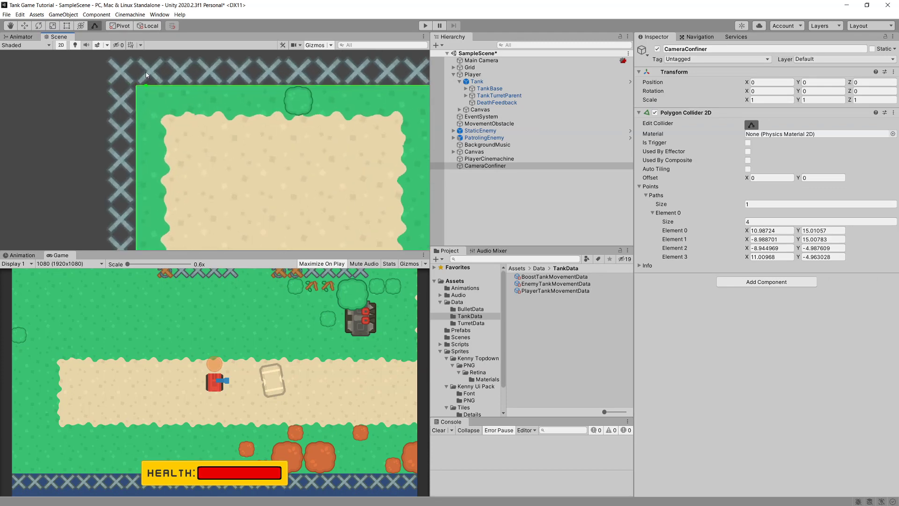
pyautogui.scroll(-9, 218, 130)
pyautogui.moveTo(362, 203); pyautogui.dragTo(205, 152, button='middle')
pyautogui.scroll(-5, 320, 176)
pyautogui.moveTo(339, 217); pyautogui.dragTo(334, 71, button='middle')
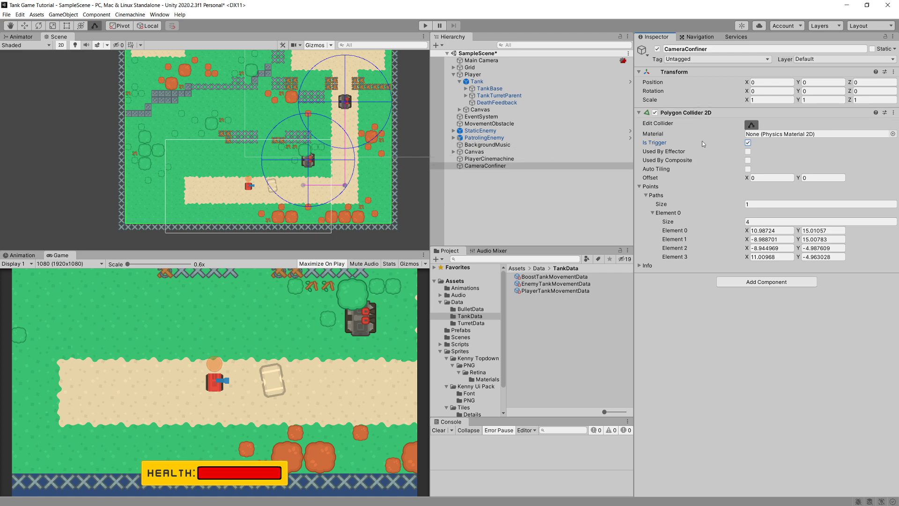
pyautogui.click(640, 187)
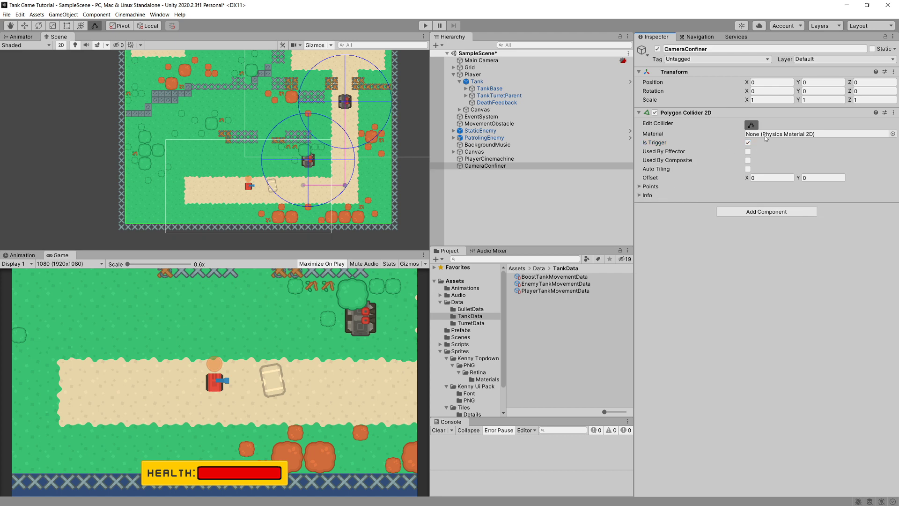
pyautogui.click(753, 125)
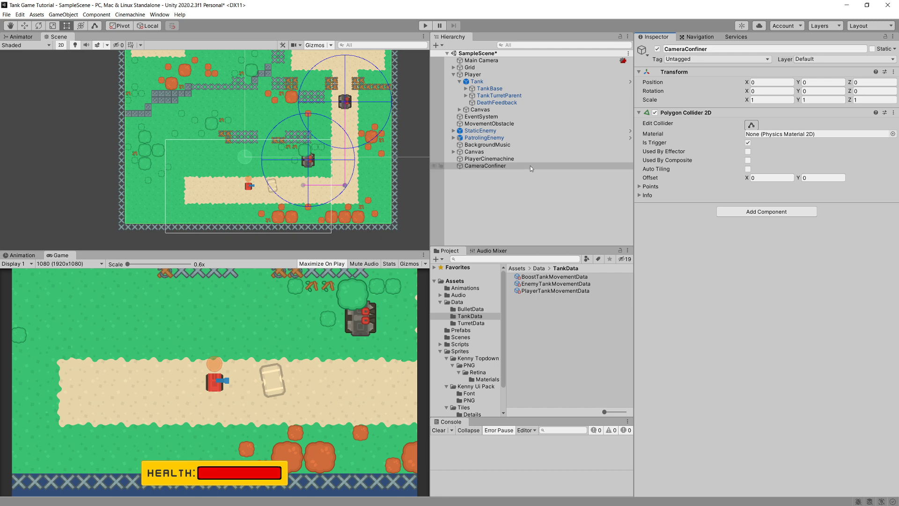
# Assign CameraConfiner as the Bounding Shape 2D of PlayerCinemachine's Cinemachine Confiner.
pyautogui.click(488, 159)
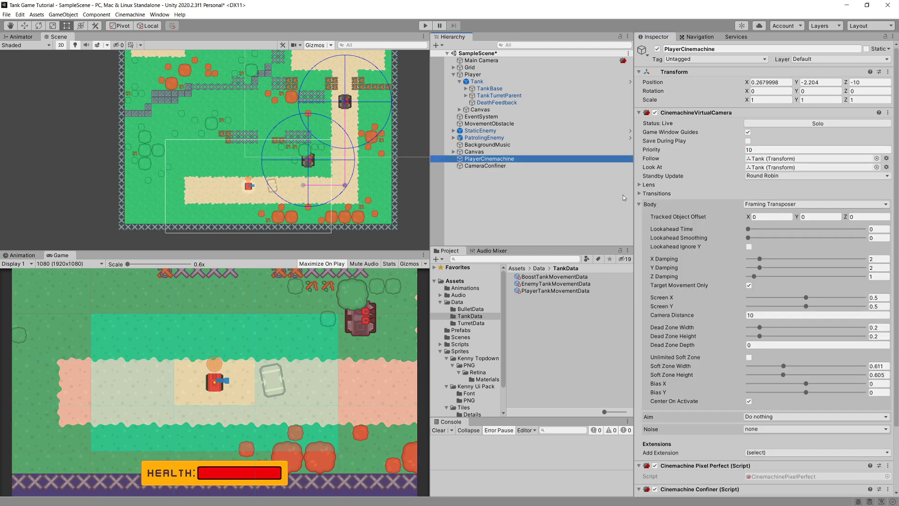
pyautogui.scroll(-3, 825, 287)
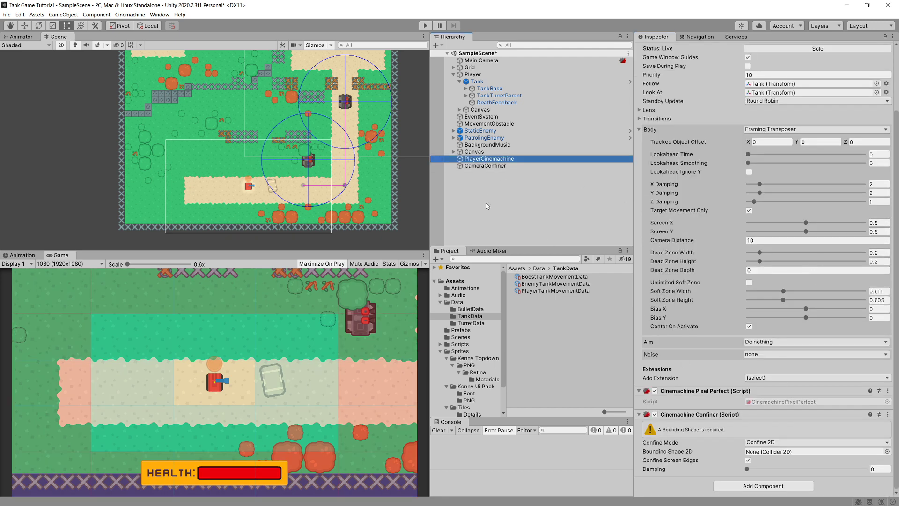
pyautogui.moveTo(475, 165); pyautogui.dragTo(758, 453)
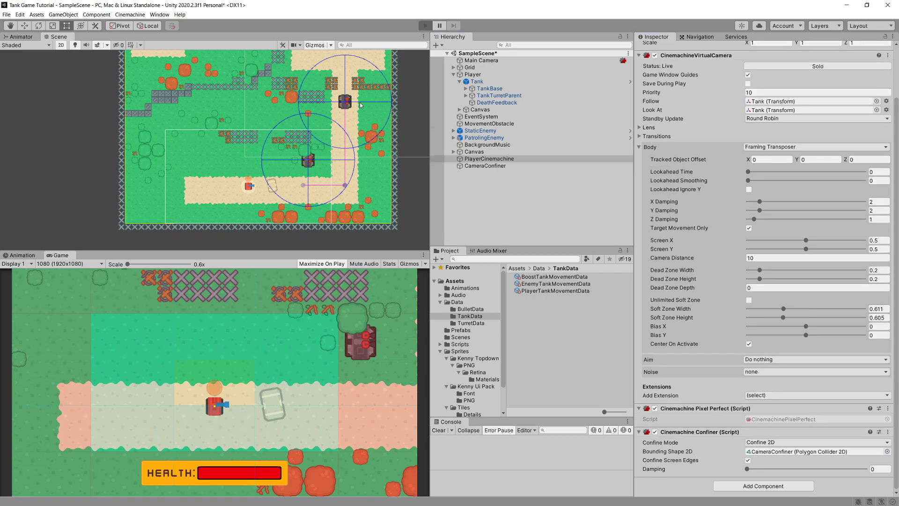
# Play-test the scene, driving the tank toward the map's lower-left corner, up its left side and back to check the camera confinement.
pyautogui.hotkey('ctrl', 'p')
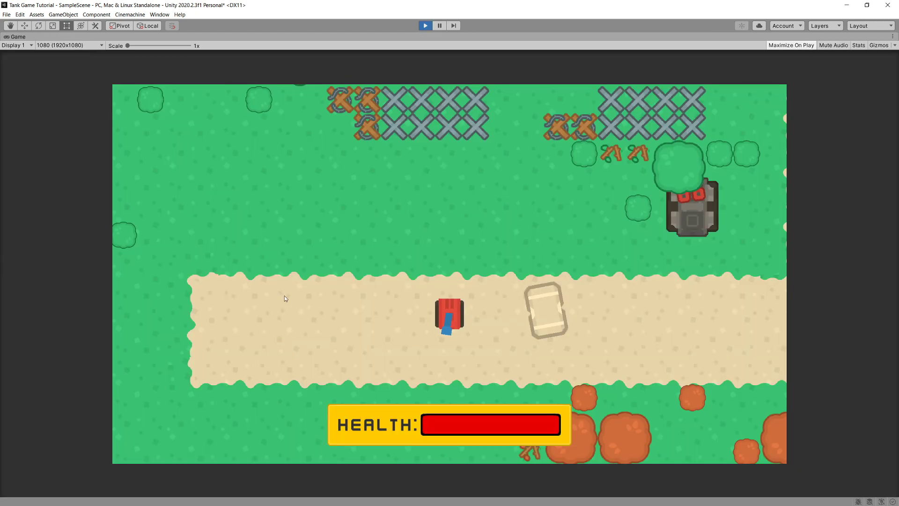
pyautogui.press('w')
pyautogui.press('a')
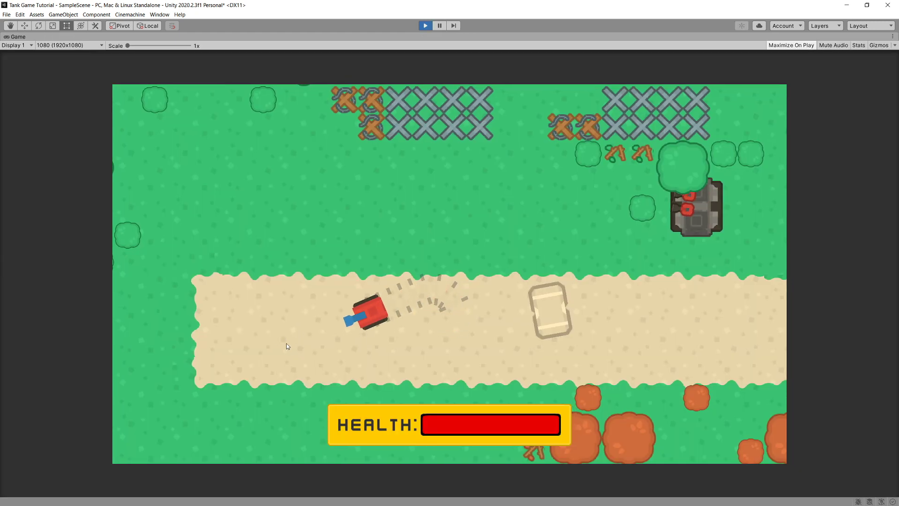
pyautogui.press('a')
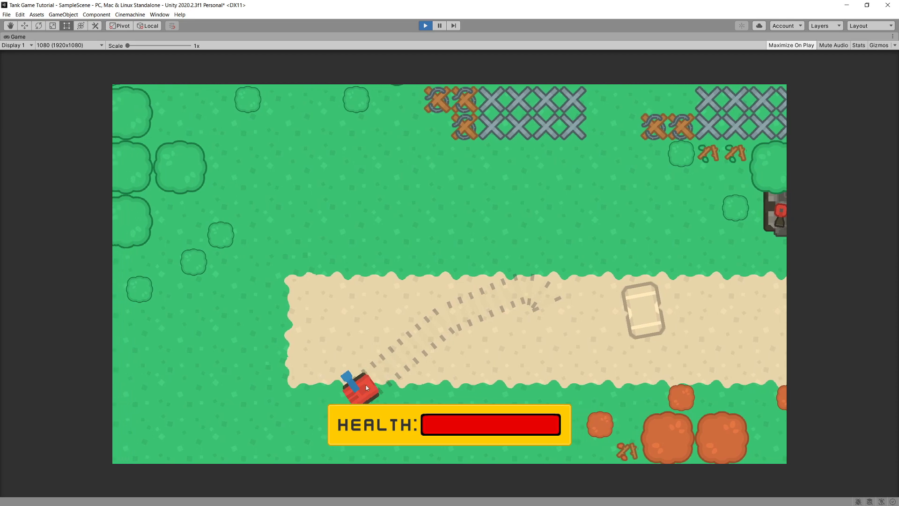
pyautogui.press('d')
pyautogui.press('a')
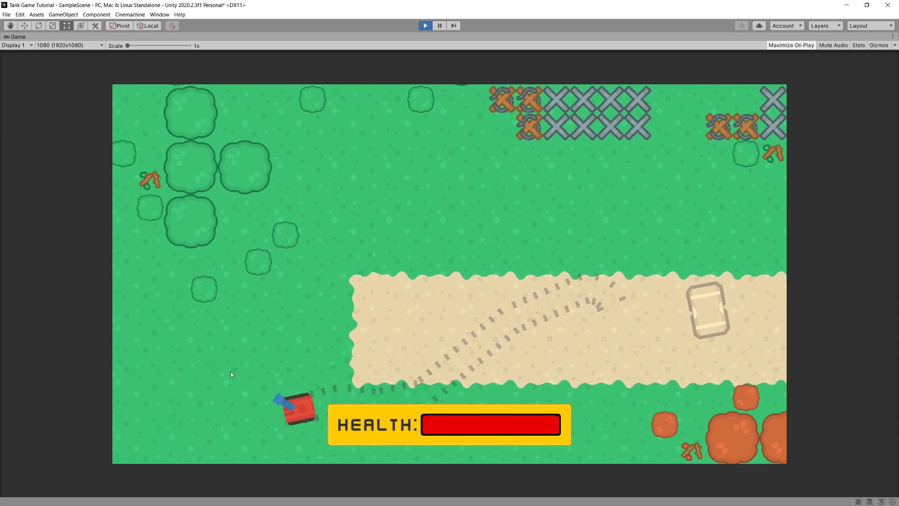
pyautogui.press('d')
pyautogui.press('d')
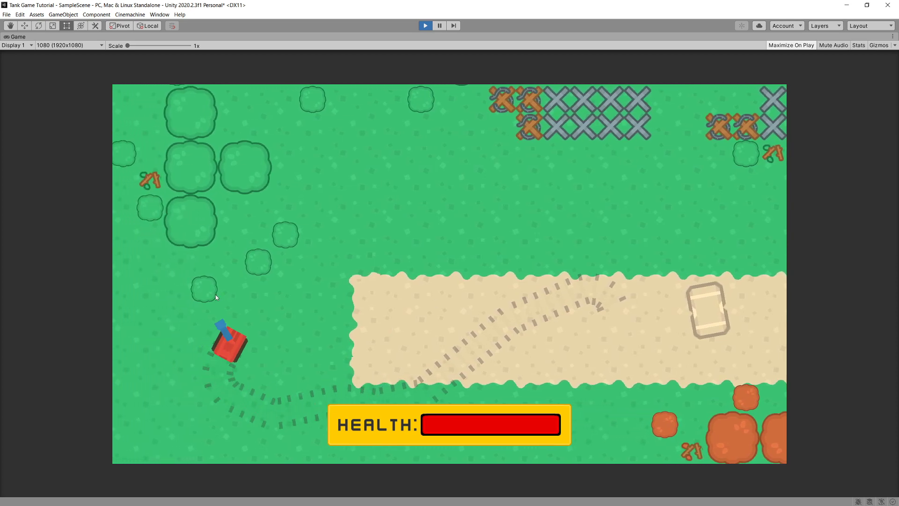
pyautogui.press('d')
pyautogui.press('a')
pyautogui.press('a')
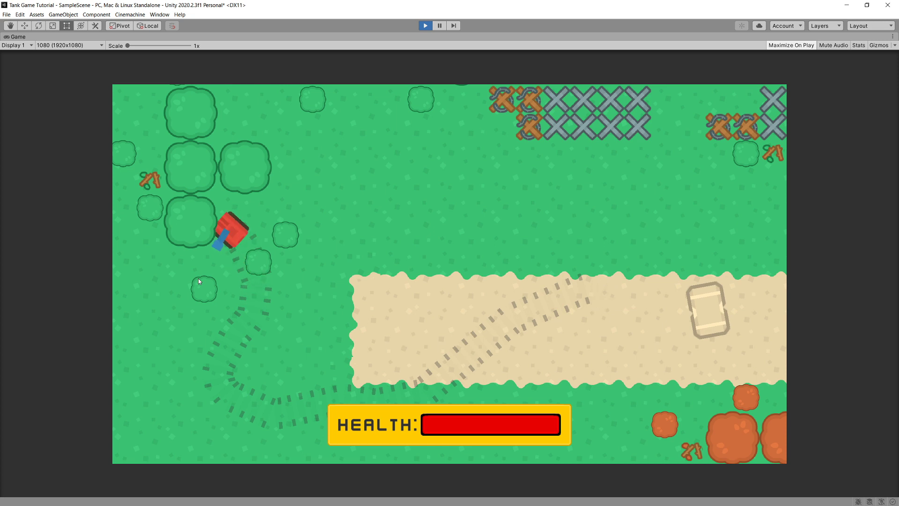
pyautogui.press('d')
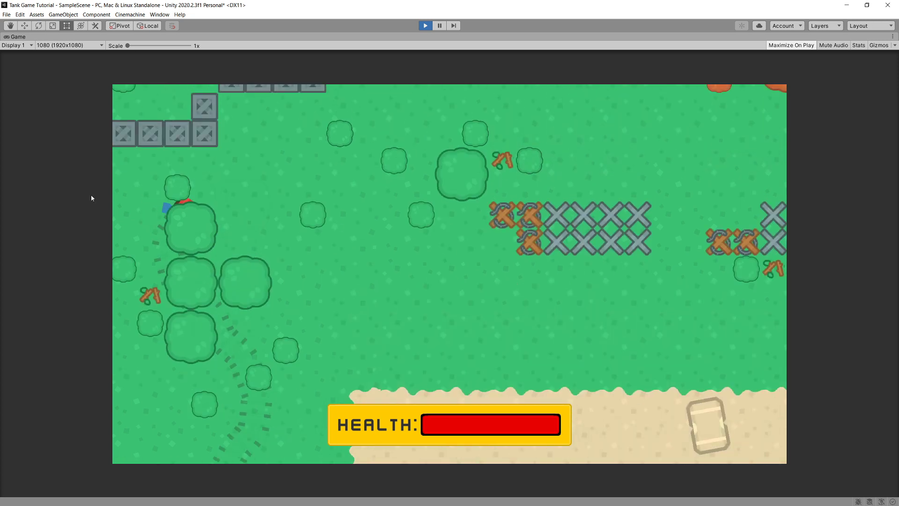
pyautogui.press('d')
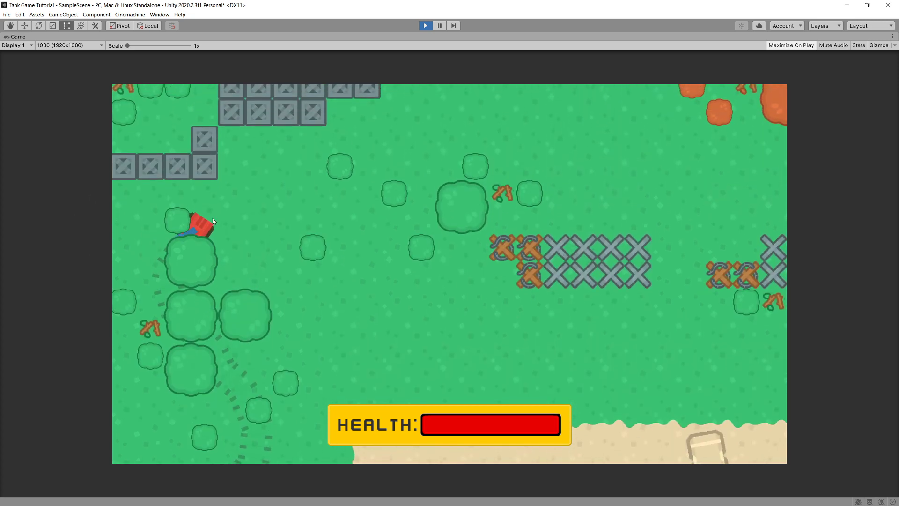
pyautogui.press('d')
pyautogui.press('w')
pyautogui.press('a')
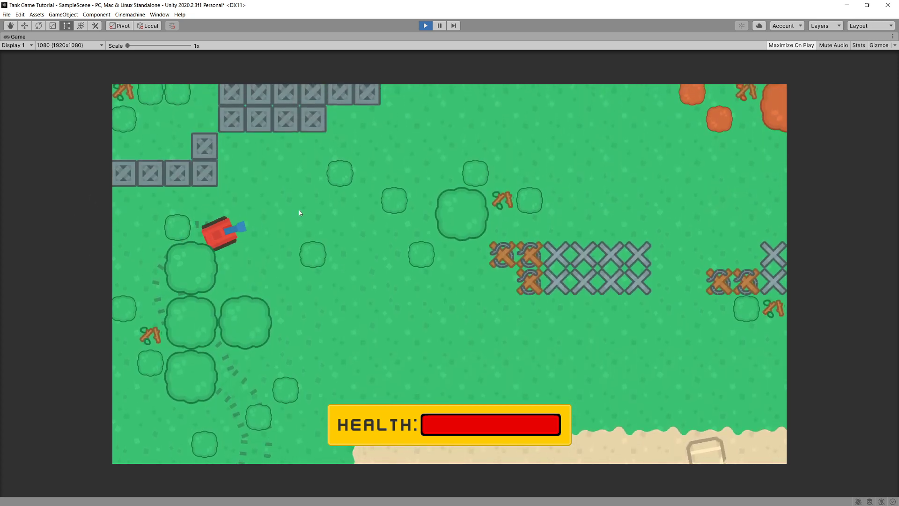
pyautogui.press('d')
pyautogui.press('d')
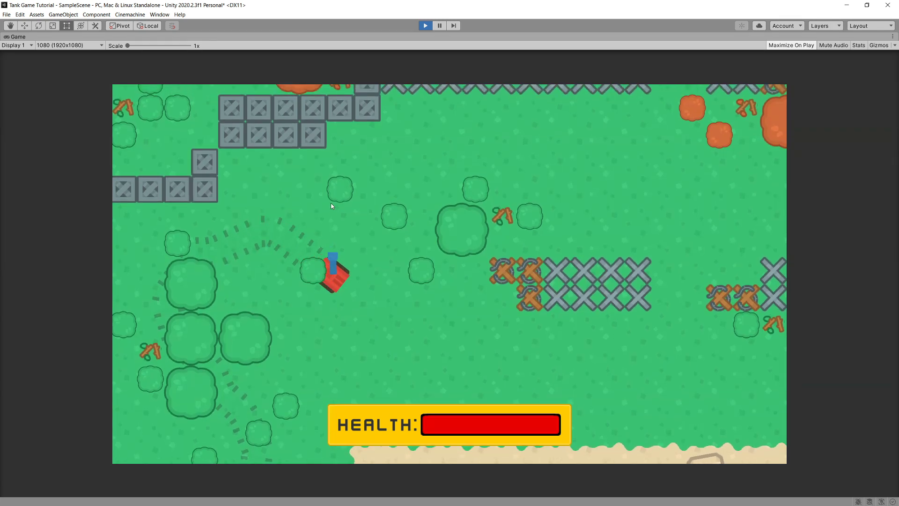
pyautogui.press('w')
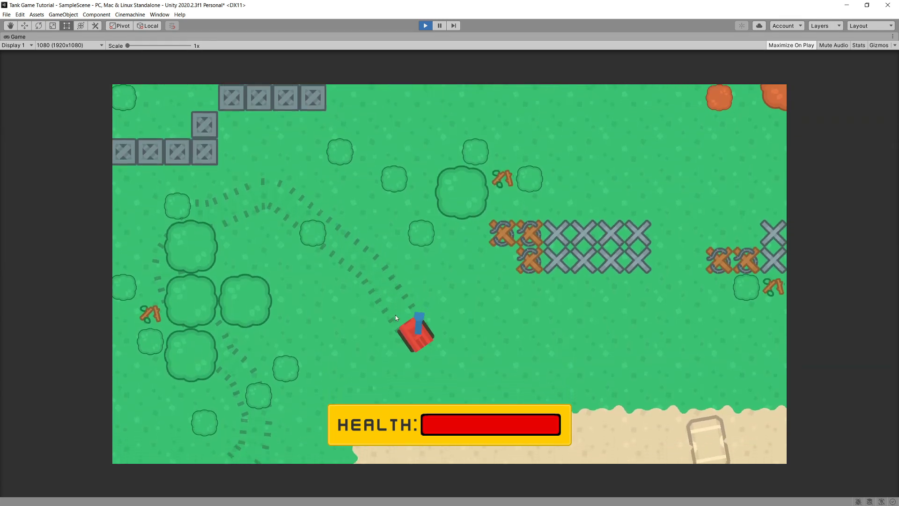
pyautogui.press('w')
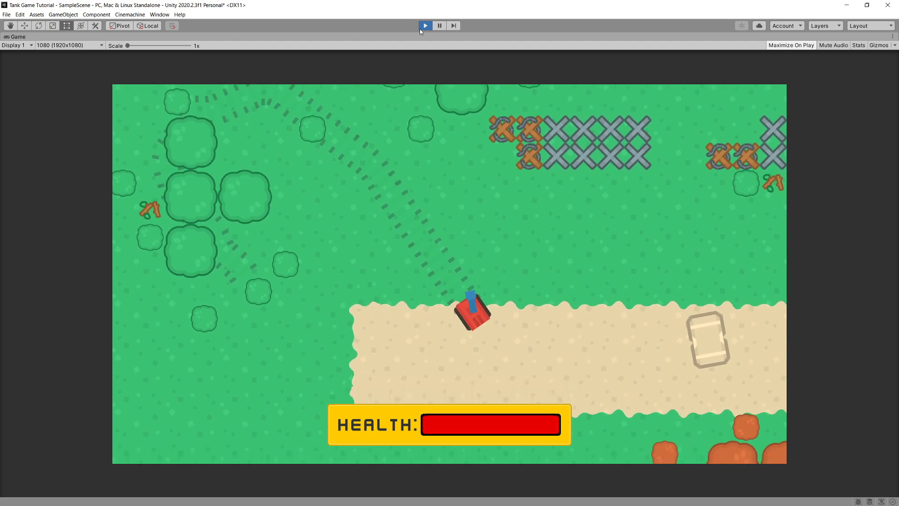
pyautogui.click(420, 29)
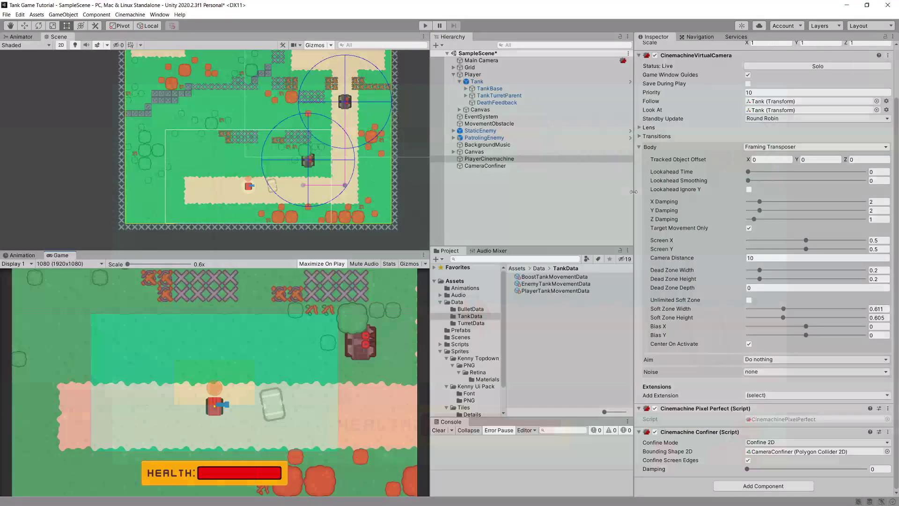
# Open the Turret script of the player's TankTurret object for editing in Visual Studio.
pyautogui.click(473, 96)
pyautogui.click(465, 96)
pyautogui.click(541, 103)
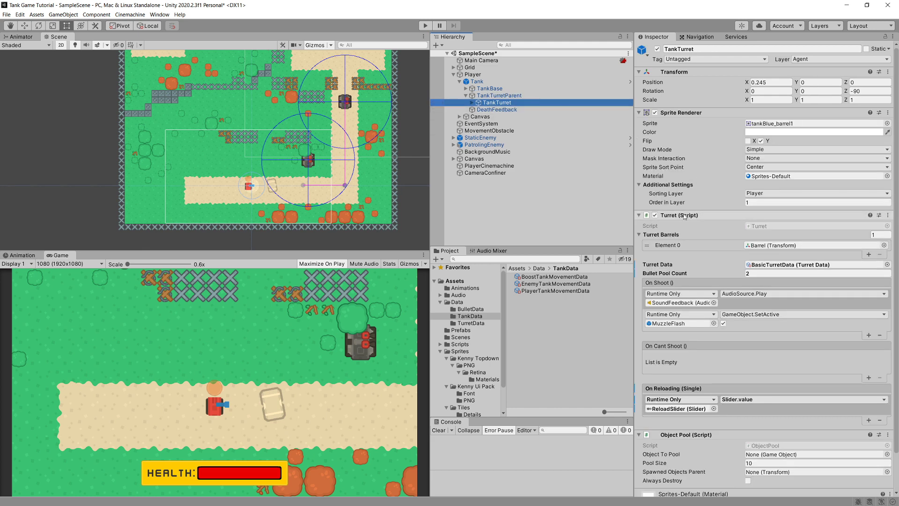
pyautogui.click(888, 215)
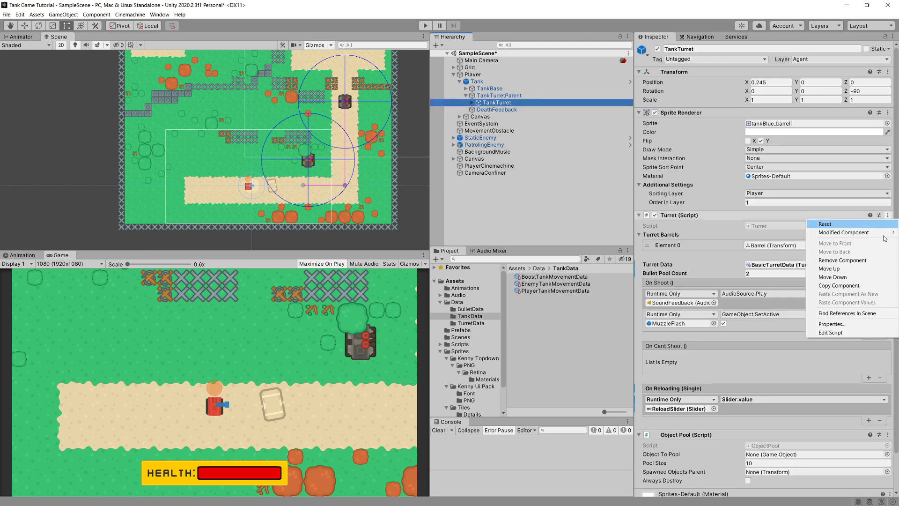
pyautogui.click(855, 333)
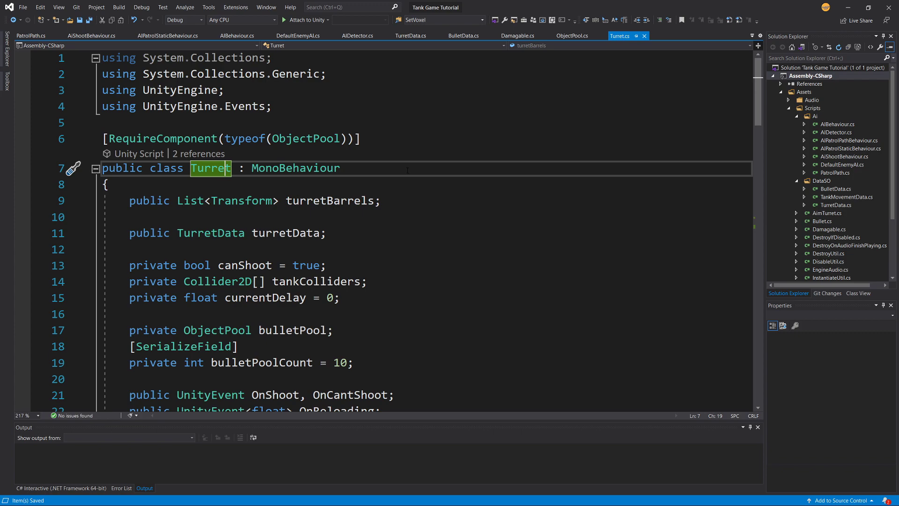
# In Shoot(), at the start of the barrel loop, insert a Physics2D.Raycast along barrel.up that logs the hit collider's name when not null.
pyautogui.scroll(-16, 403, 172)
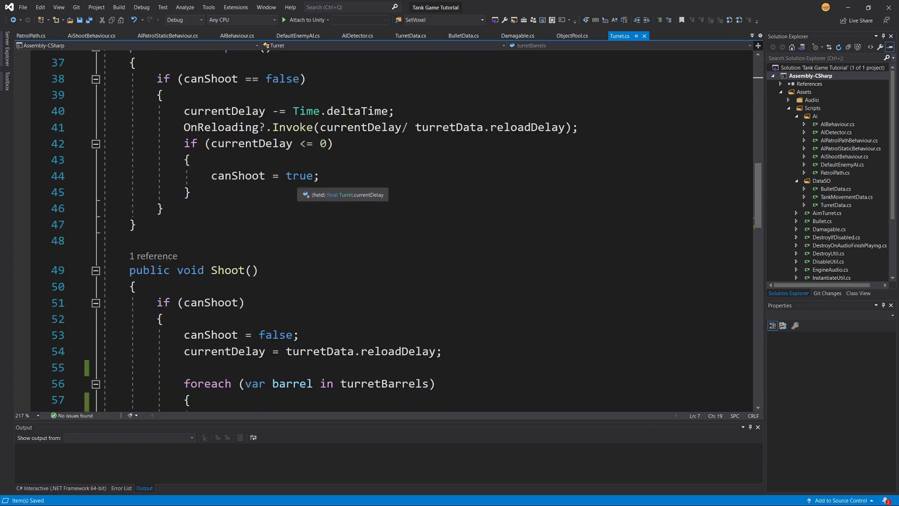
pyautogui.click(231, 75)
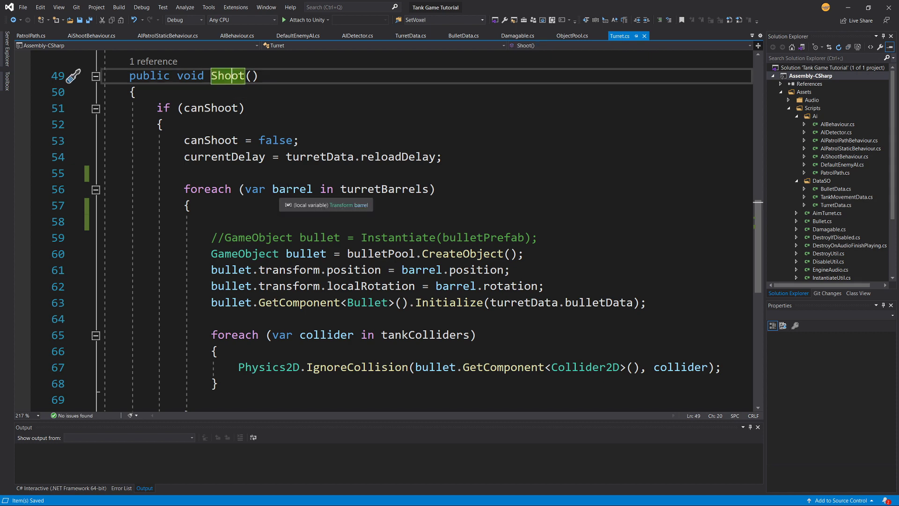
pyautogui.click(307, 189)
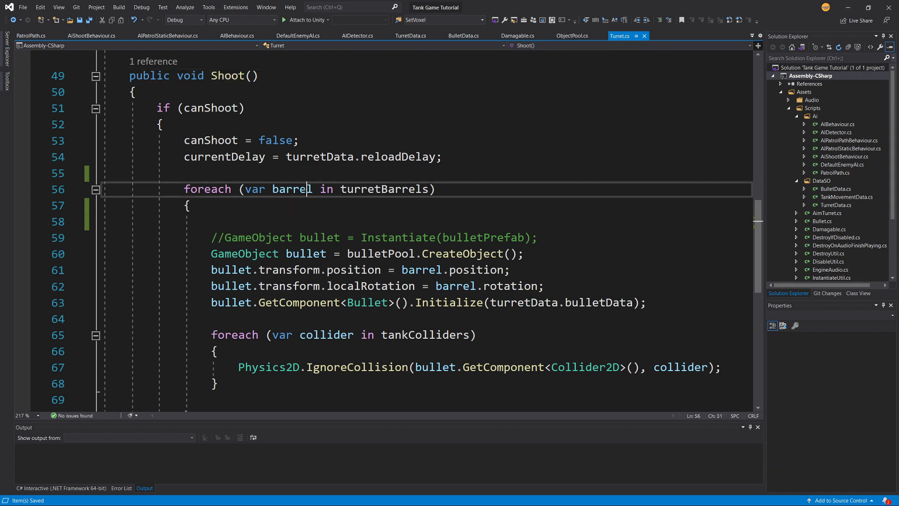
pyautogui.click(262, 223)
pyautogui.write('var hit = Physics2D.Raycast(barrel.position, barrel.up); if (hit.collider != null)     Debug.Log(hit.collider.name);')
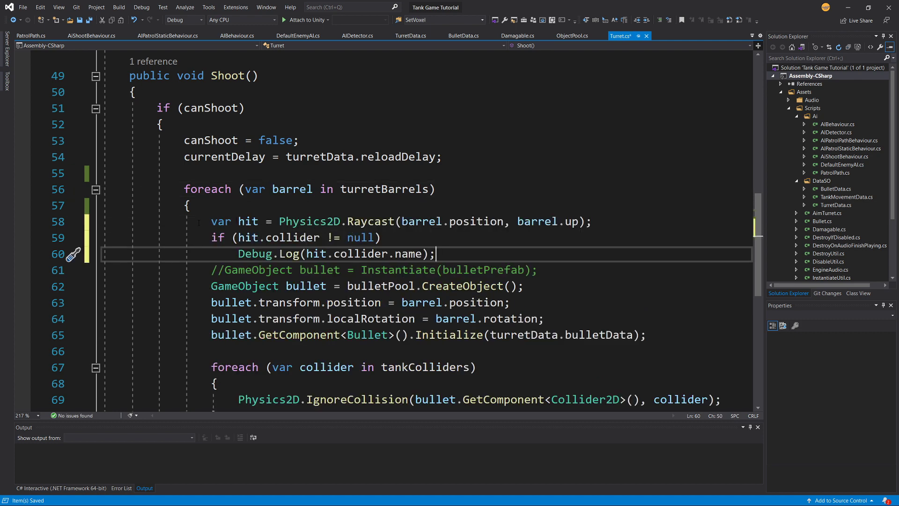
# Examine the inserted raycast code: its barrel.position origin, barrel.up direction, collider null check and Debug.Log call.
pyautogui.moveTo(211, 222); pyautogui.dragTo(258, 228)
pyautogui.click(307, 223)
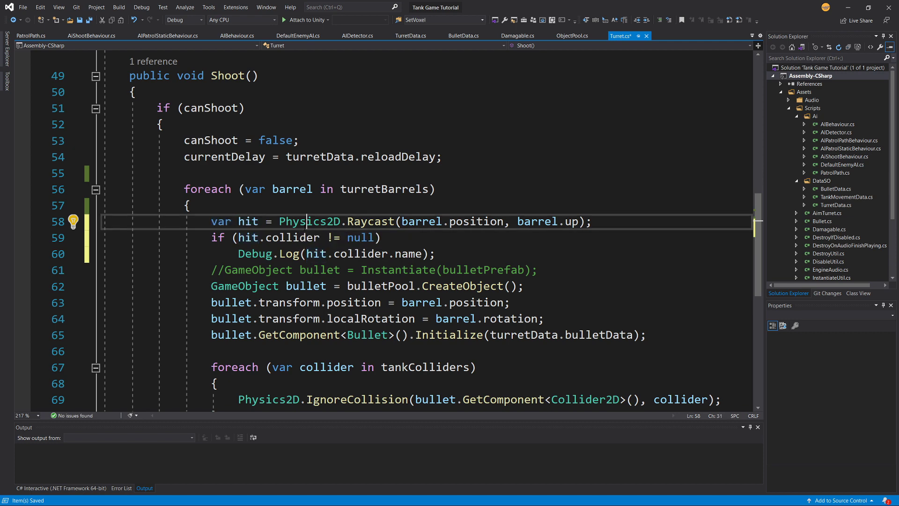
pyautogui.click(375, 222)
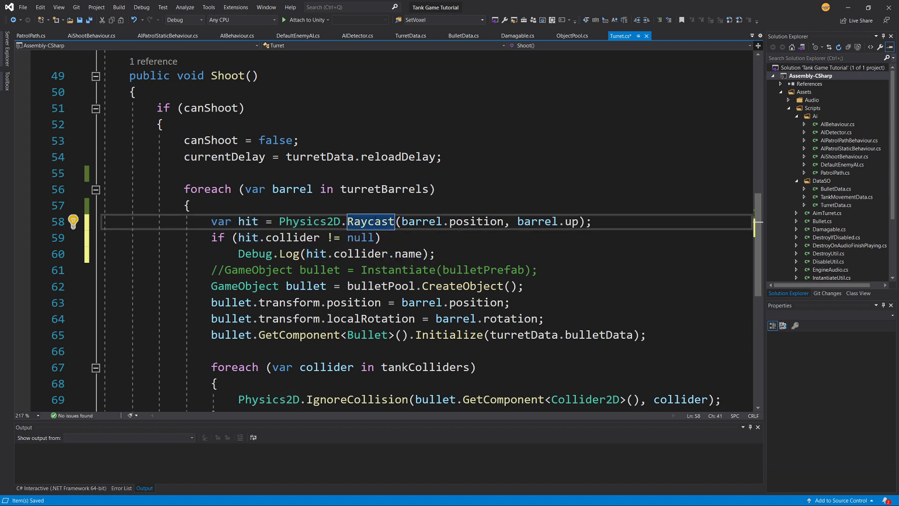
pyautogui.click(477, 222)
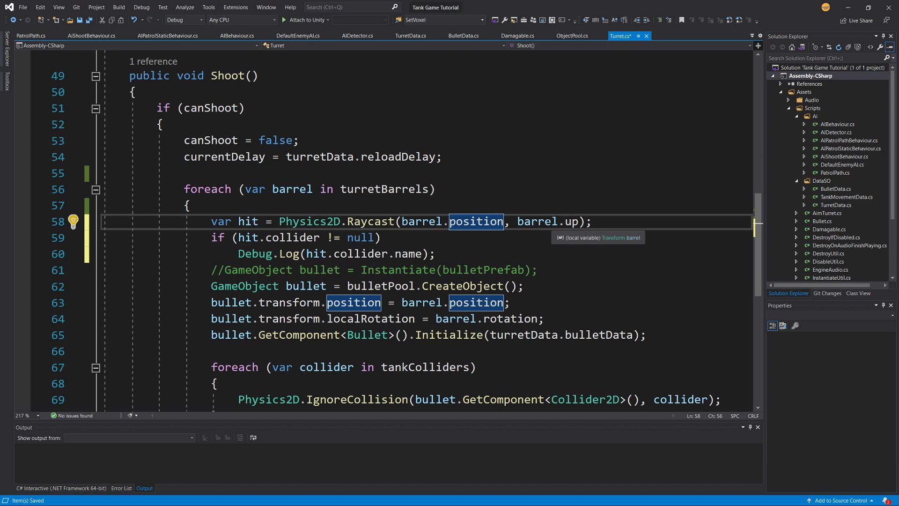
pyautogui.click(580, 222)
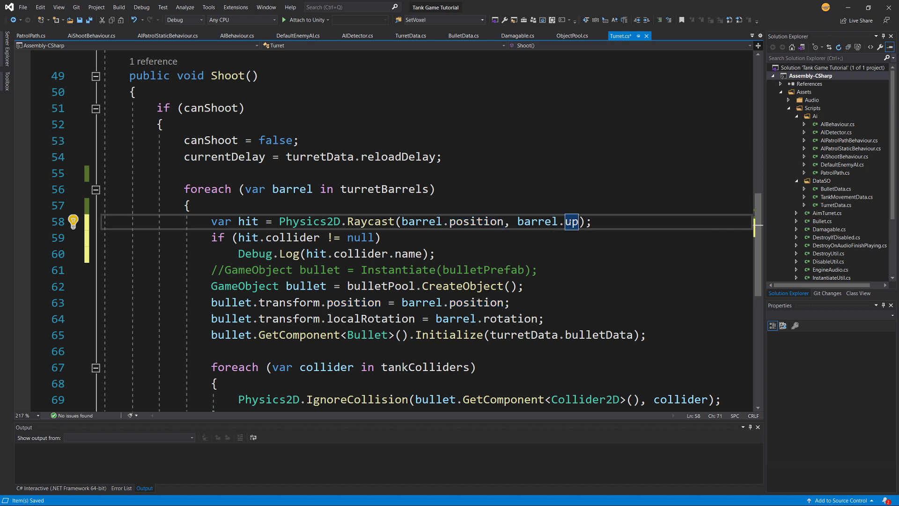
pyautogui.click(243, 238)
pyautogui.click(320, 238)
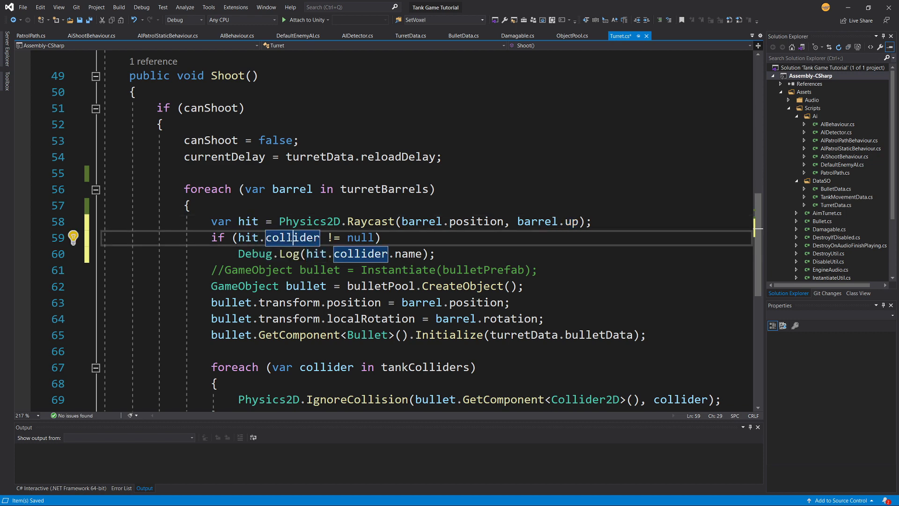
pyautogui.moveTo(376, 238); pyautogui.dragTo(238, 238)
pyautogui.click(391, 221)
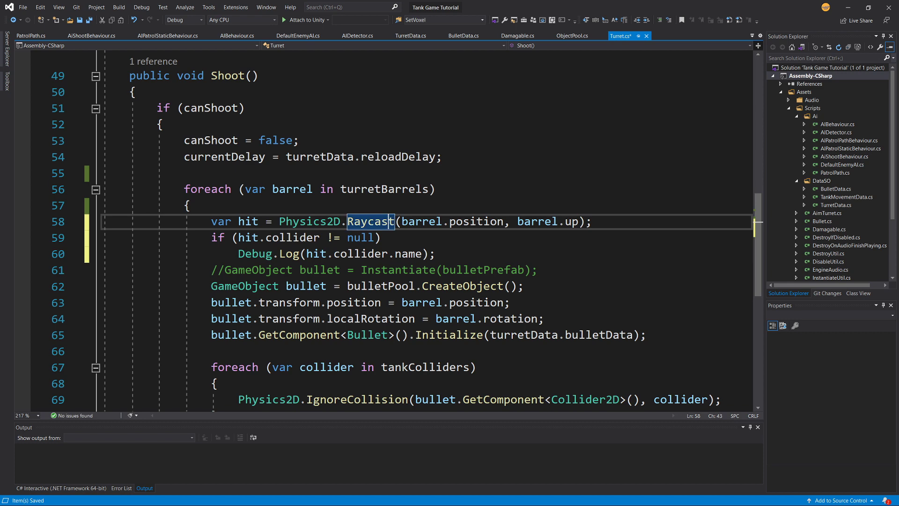
pyautogui.click(382, 253)
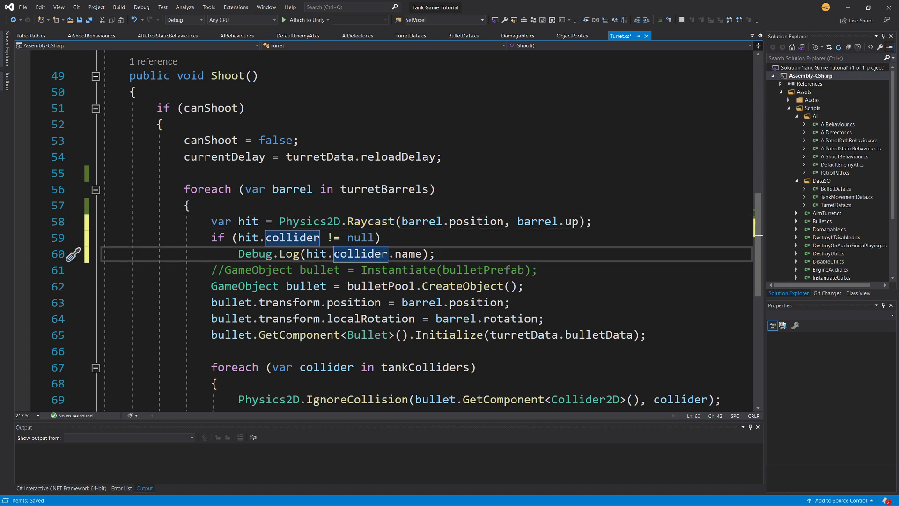
pyautogui.click(421, 254)
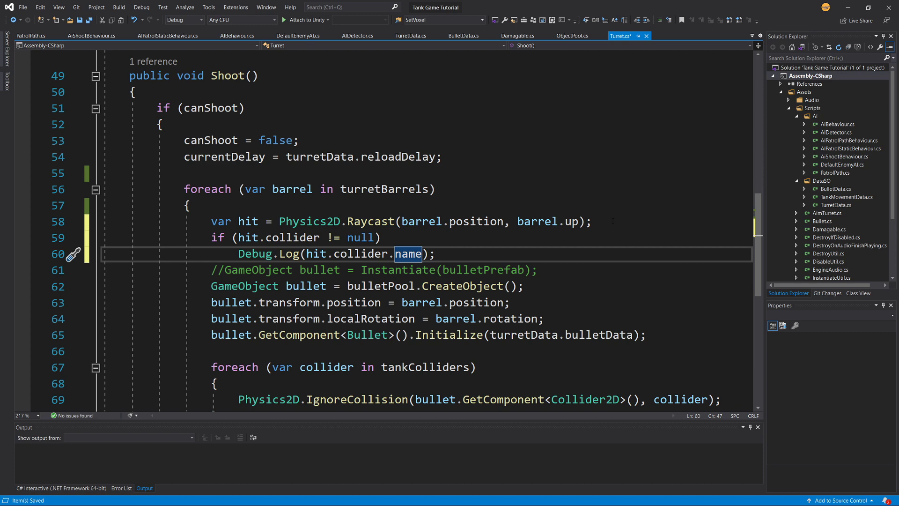
# Recheck the Physics2D.Raycast call and save the Turret script.
pyautogui.moveTo(613, 221); pyautogui.dragTo(280, 221)
pyautogui.click(474, 253)
pyautogui.hotkey('ctrl', 's')
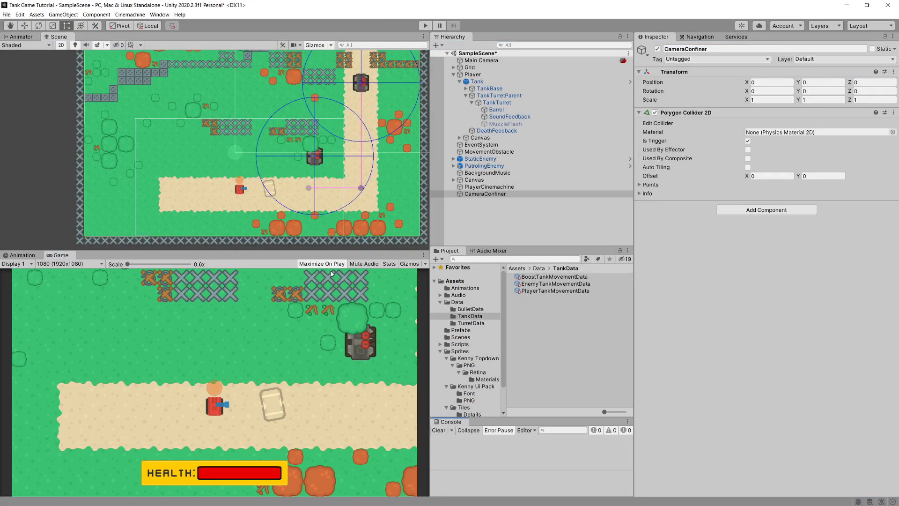
# Play the scene with Maximize On Play off, fire toward the upper left and at the static enemy tank, and inspect the console entries.
pyautogui.click(425, 25)
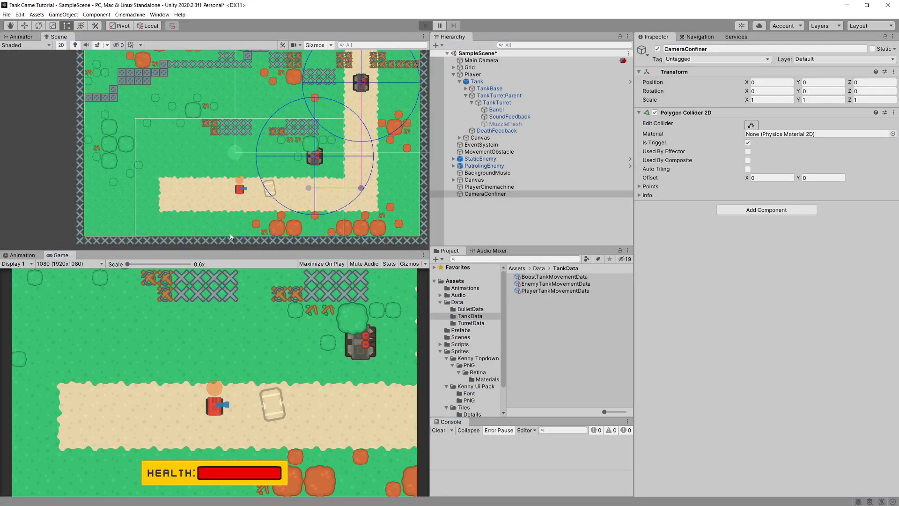
pyautogui.click(206, 313)
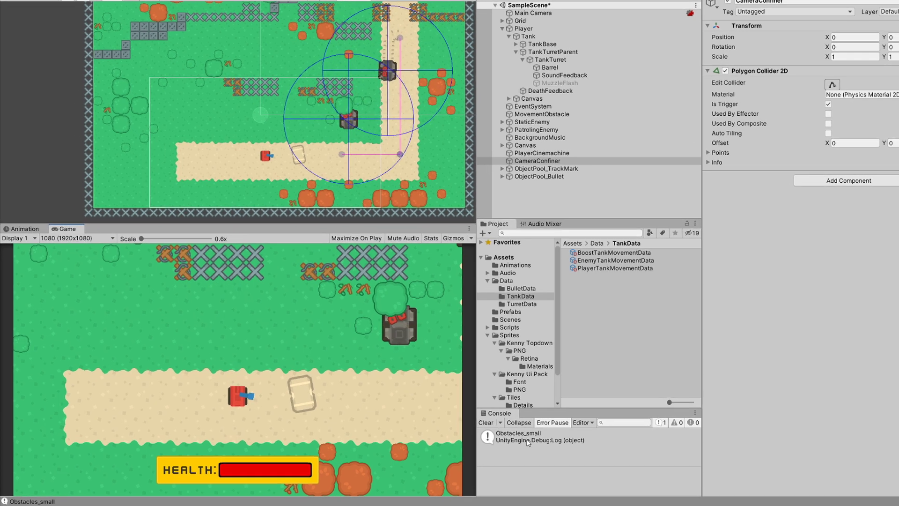
pyautogui.click(475, 443)
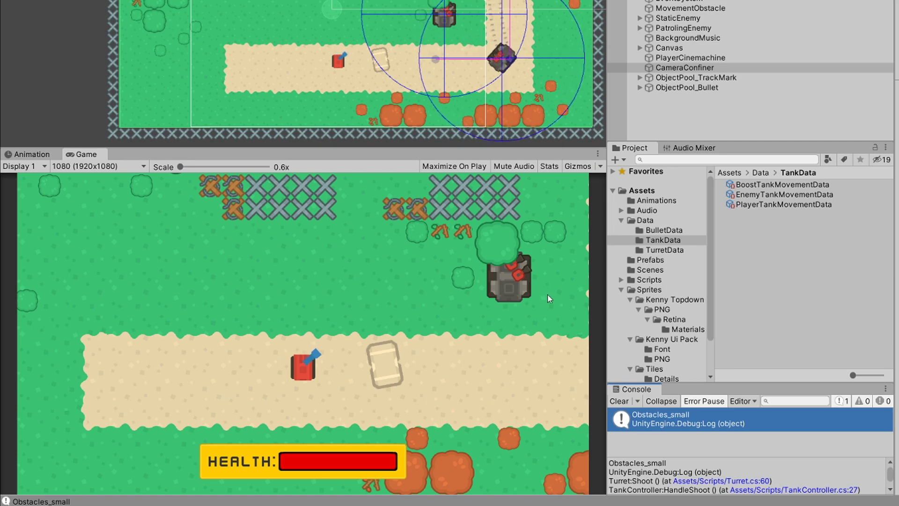
pyautogui.click(513, 278)
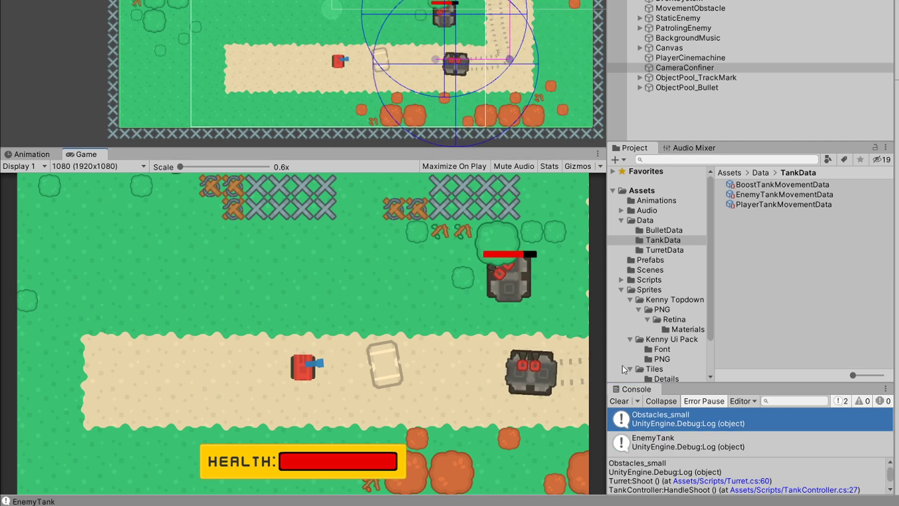
pyautogui.click(667, 440)
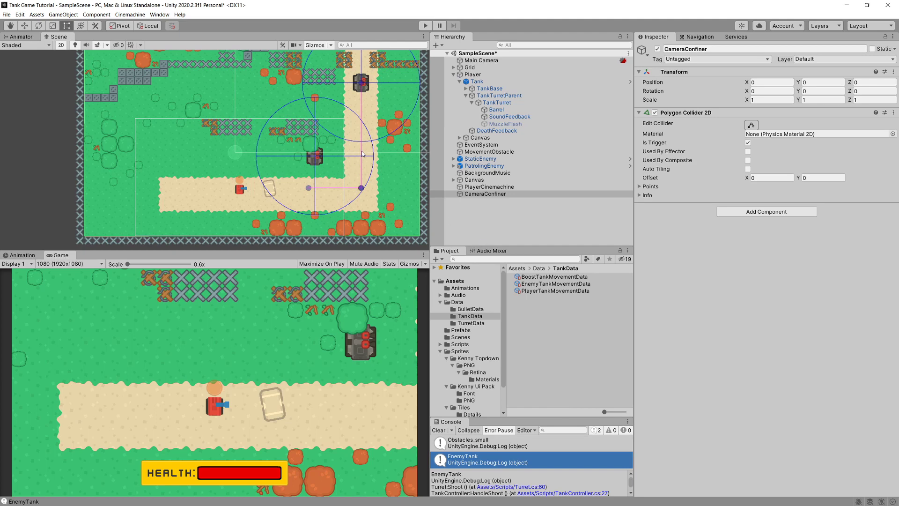
# Open the Physics 2D project settings and examine the Queries Start In Colliders option.
pyautogui.click(21, 15)
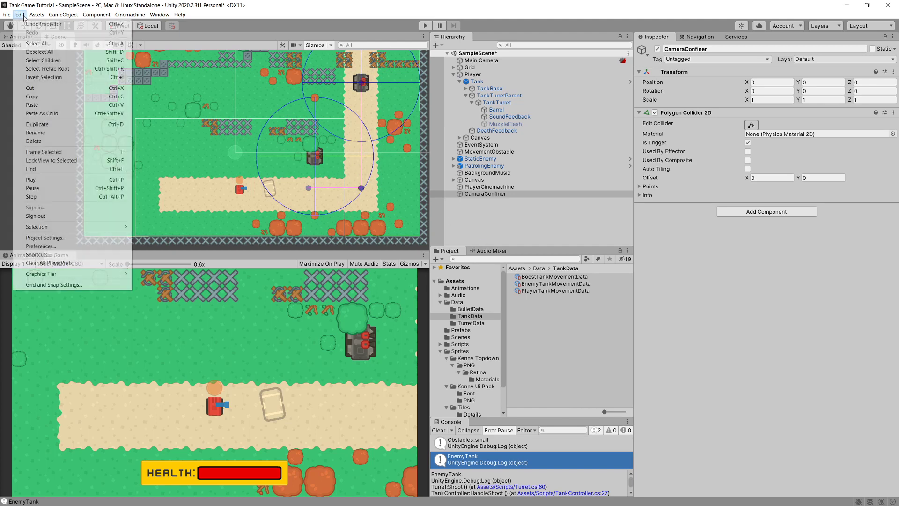
pyautogui.click(45, 237)
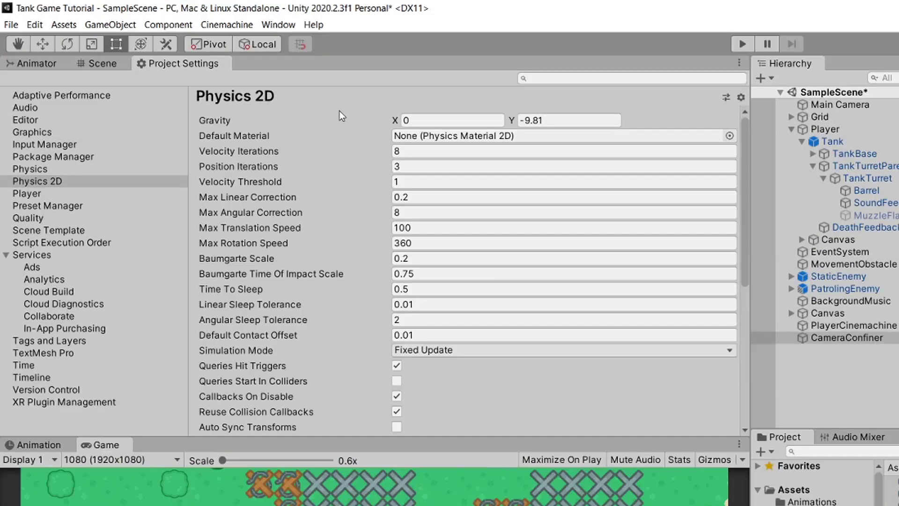
pyautogui.scroll(-5, 287, 169)
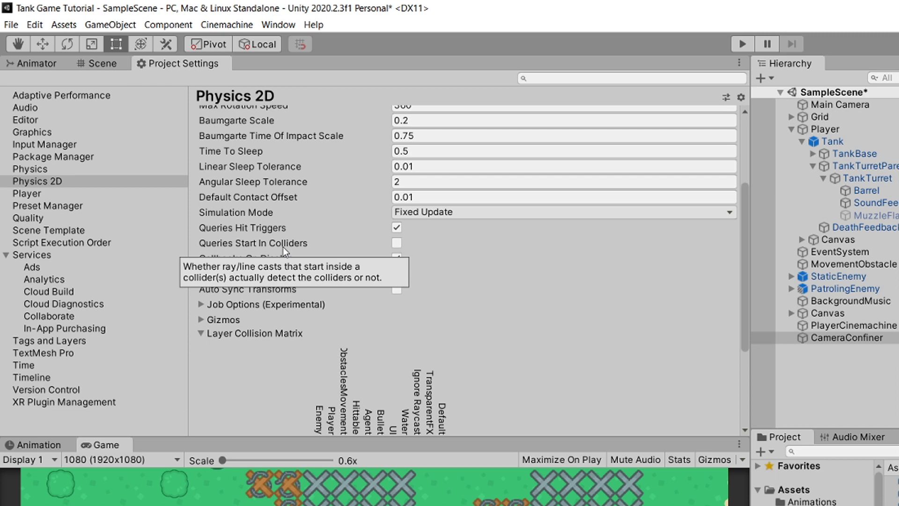
# Enable Queries Start In Colliders in the Physics 2D settings and start playing the scene with the Scene view shown.
pyautogui.click(397, 242)
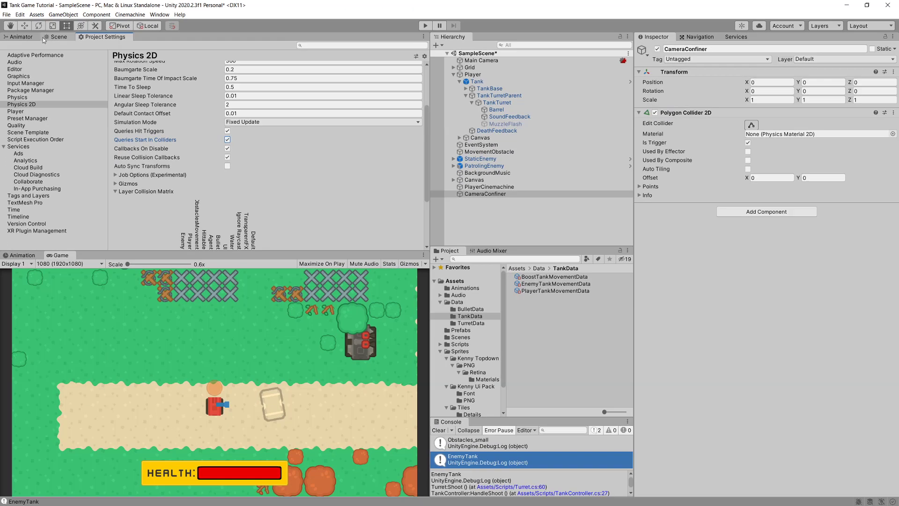
pyautogui.click(98, 64)
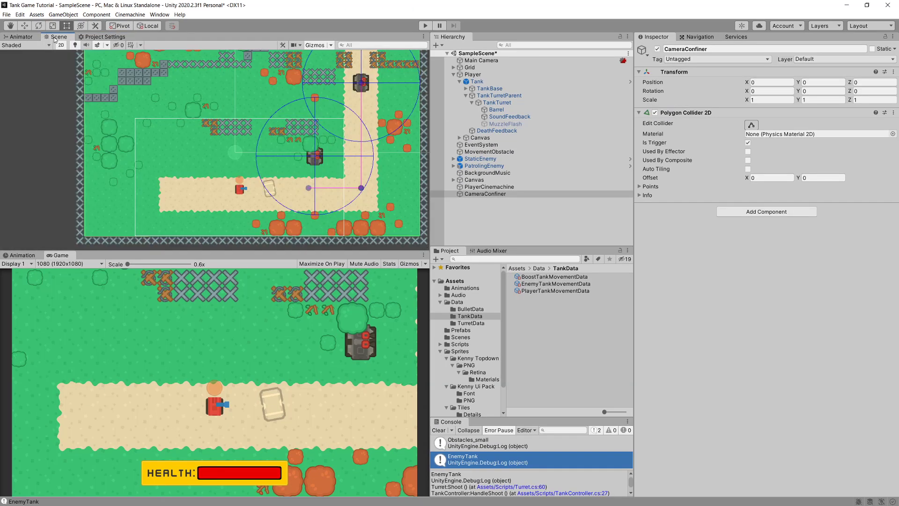
pyautogui.click(424, 28)
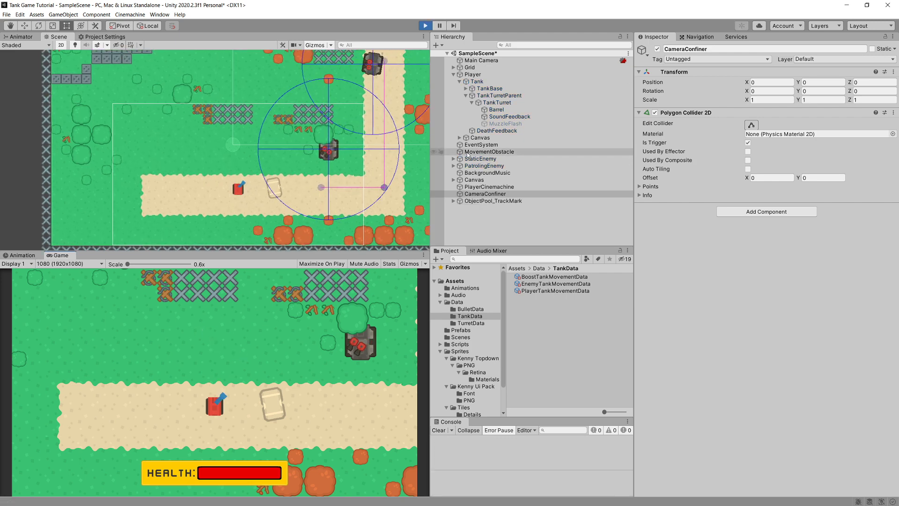
# Frame the player's Barrel in the running scene, fire the turret upward, check the logged collider in the console, and stop playing.
pyautogui.doubleClick(497, 110)
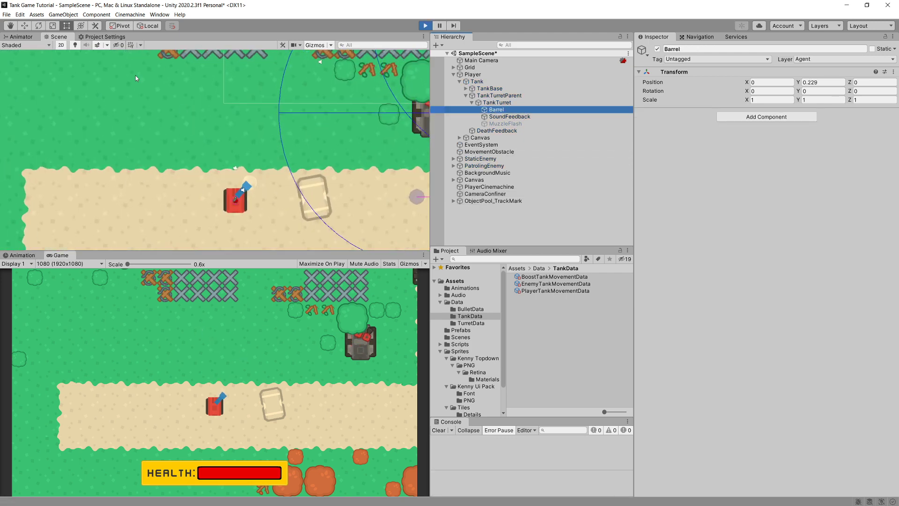
pyautogui.press('w')
pyautogui.click(246, 186)
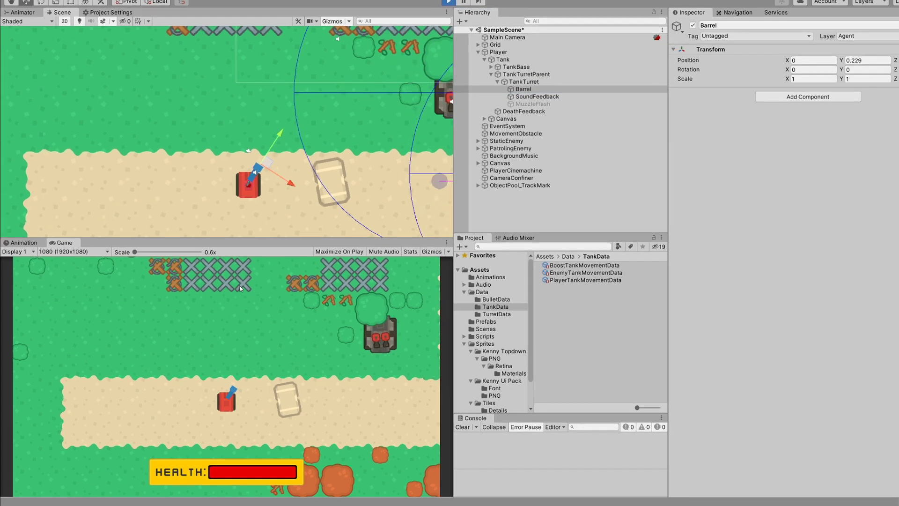
pyautogui.click(230, 283)
pyautogui.click(521, 446)
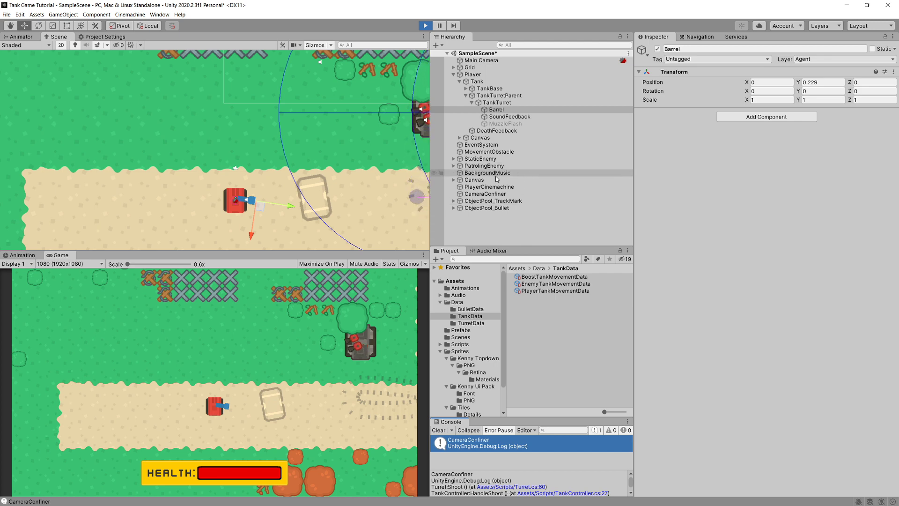
pyautogui.click(424, 25)
# Set the CameraConfiner object's layer to Ignore Raycast.
pyautogui.click(485, 194)
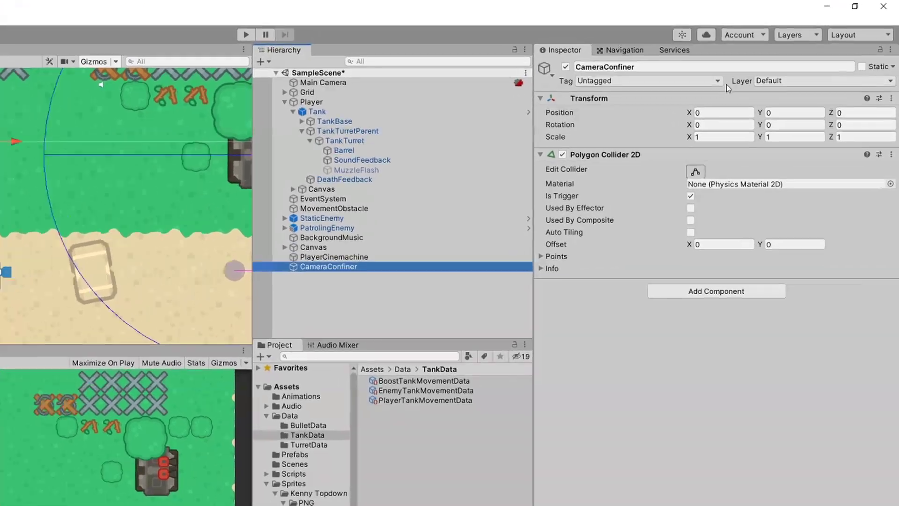
pyautogui.click(802, 60)
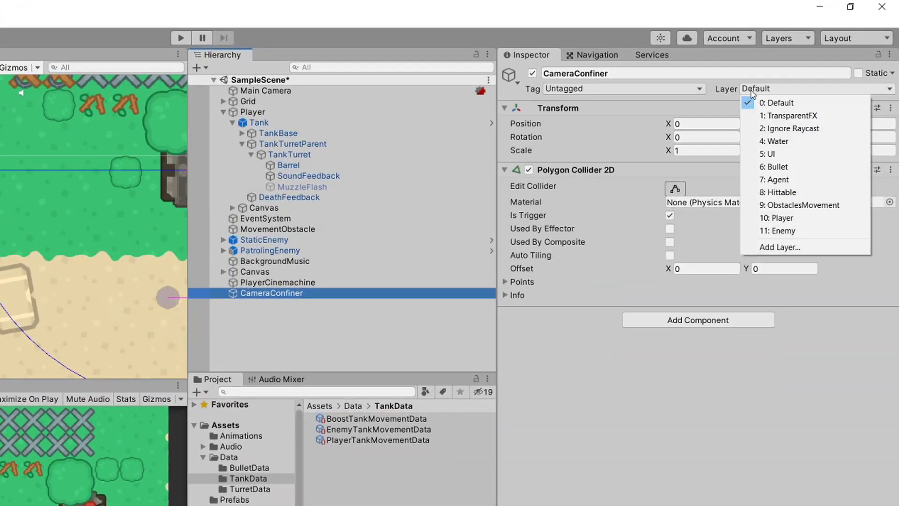
pyautogui.click(813, 129)
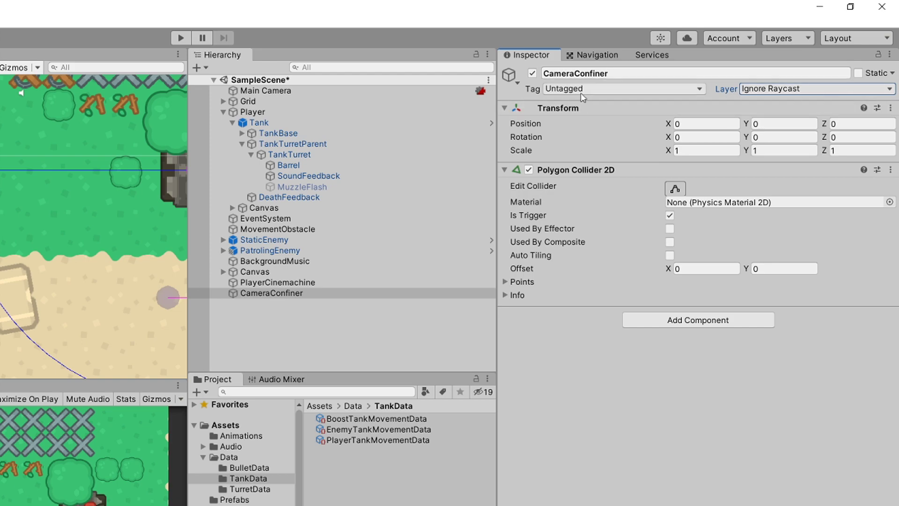
# Play the scene, fire the player's turret, check which object the raycast logs in the console, and stop playing.
pyautogui.click(181, 39)
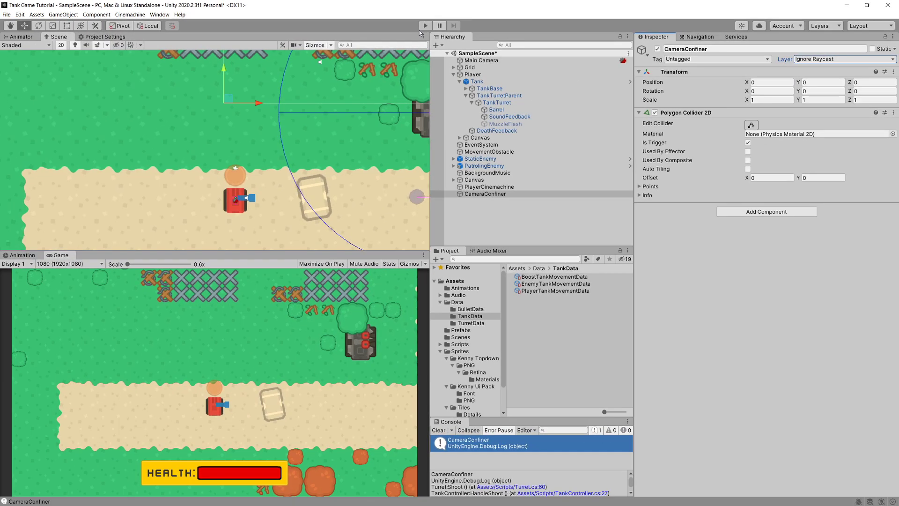
pyautogui.click(425, 29)
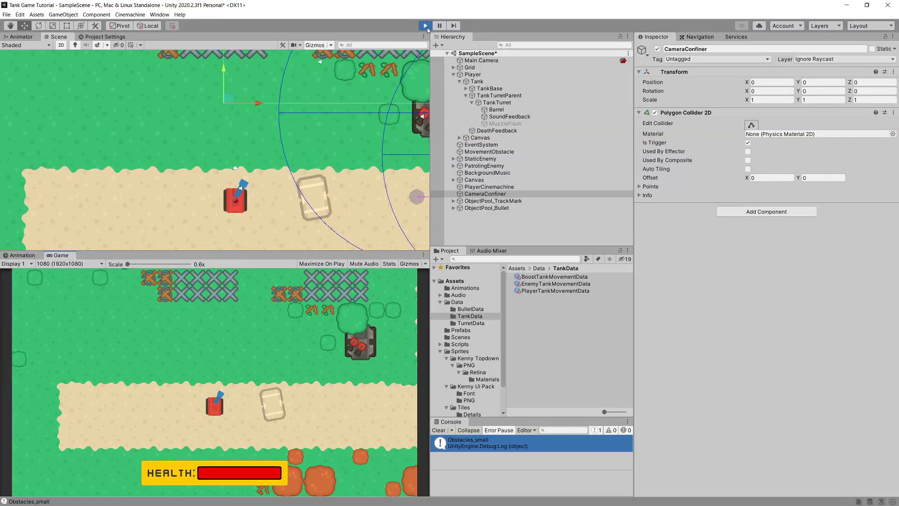
pyautogui.click(427, 26)
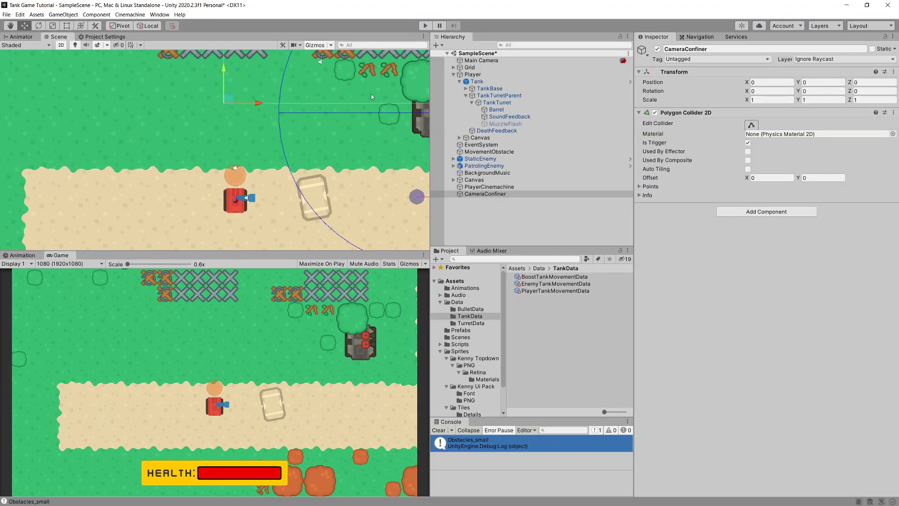
# Disable Queries Start In Colliders in the Physics 2D project settings and close the Project Settings tab.
pyautogui.moveTo(422, 101); pyautogui.dragTo(267, 109, button='middle')
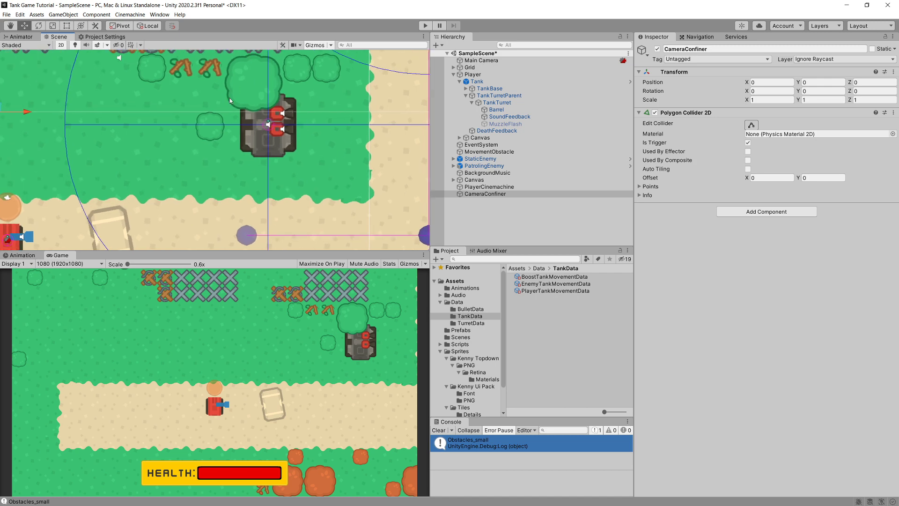
pyautogui.click(21, 15)
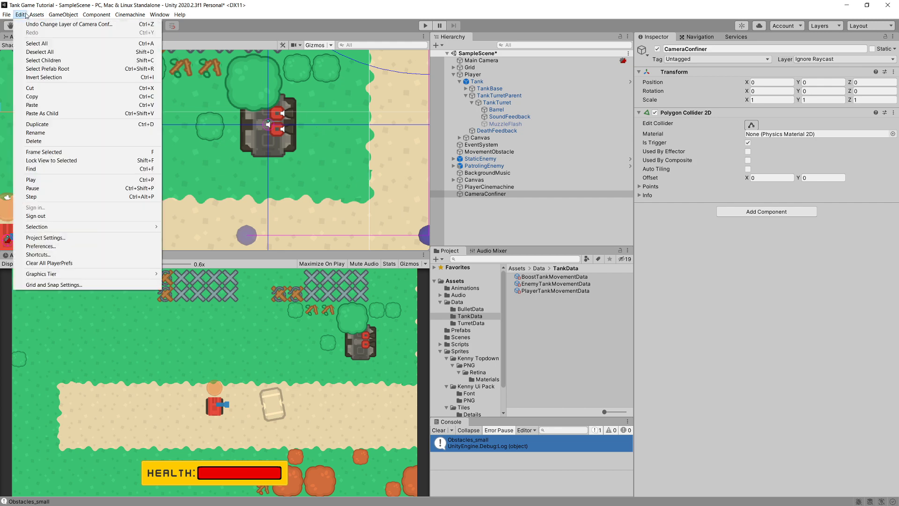
pyautogui.click(65, 238)
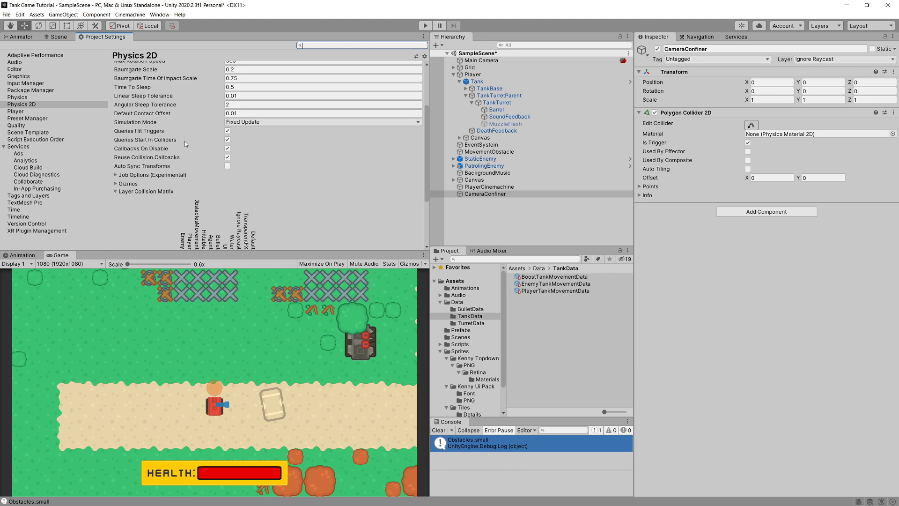
pyautogui.click(227, 140)
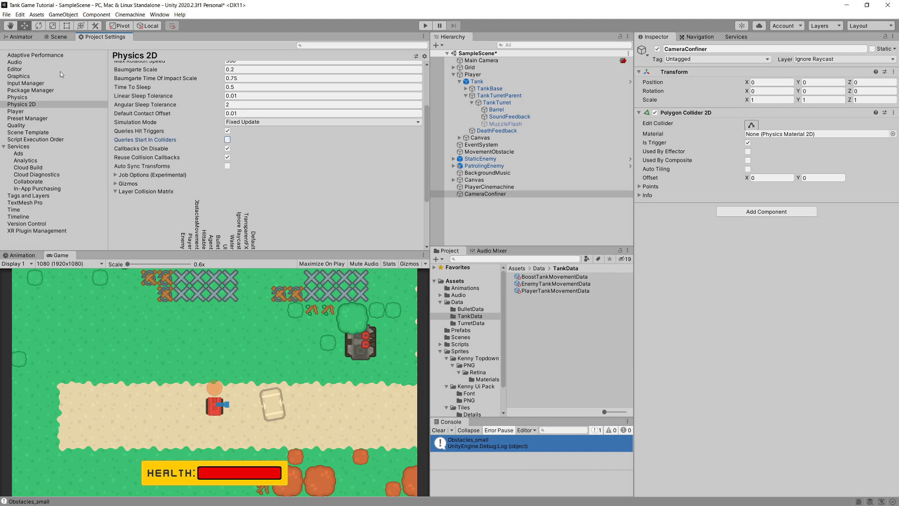
pyautogui.rightClick(114, 37)
pyautogui.click(122, 50)
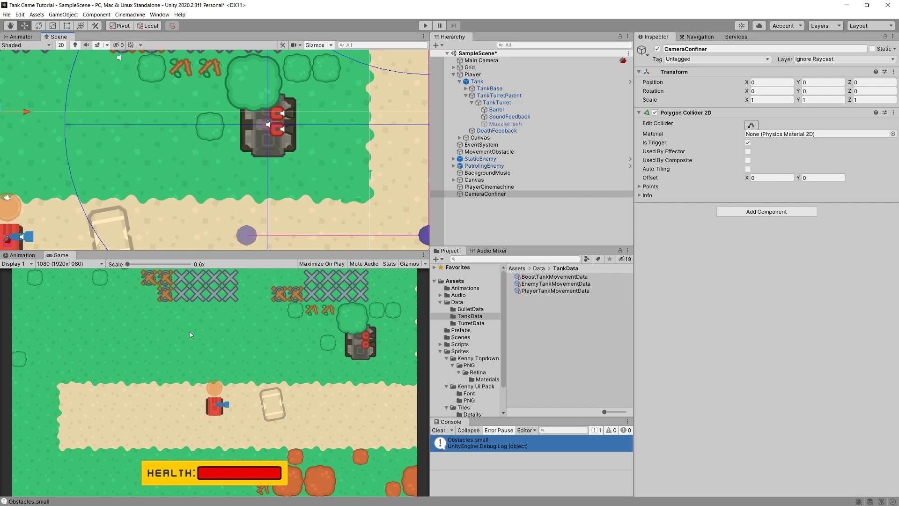
# Play the scene and drive the player's tank north past the static enemy and obstacles onto the sand road, watching the console and camera.
pyautogui.click(500, 195)
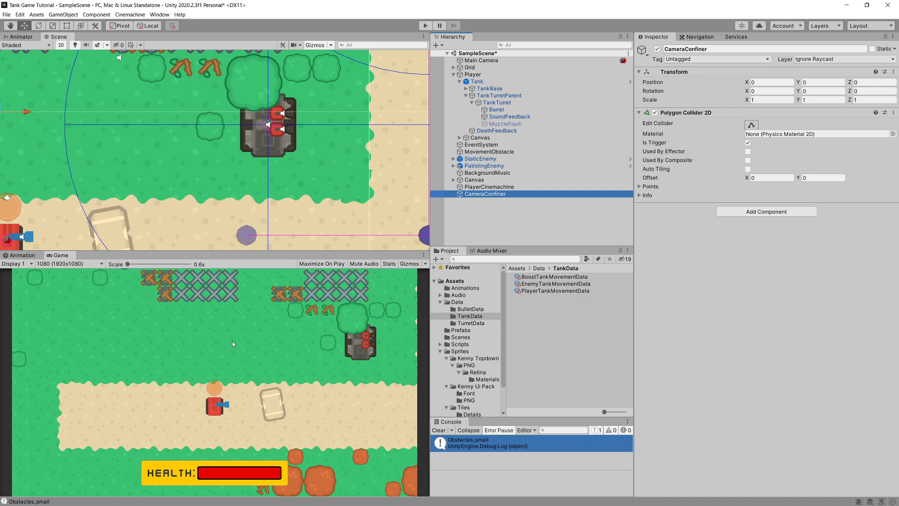
pyautogui.click(425, 25)
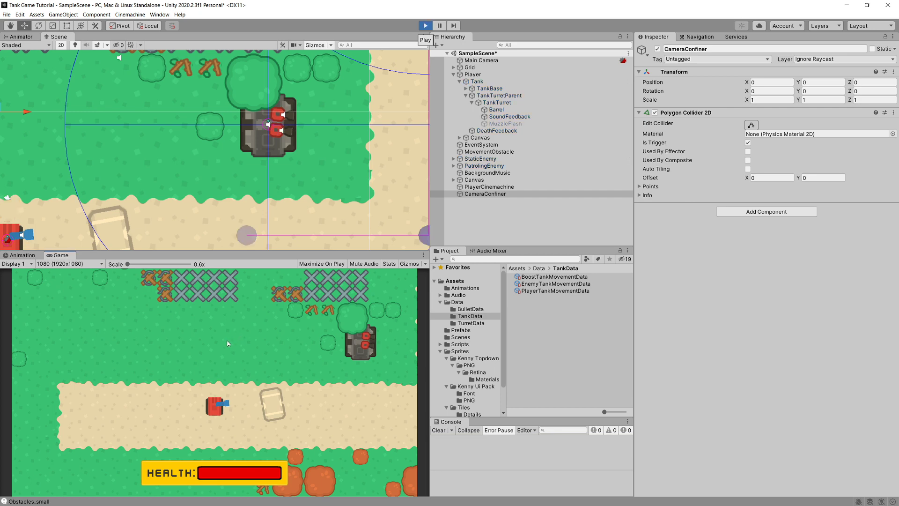
pyautogui.press('w')
pyautogui.press('d')
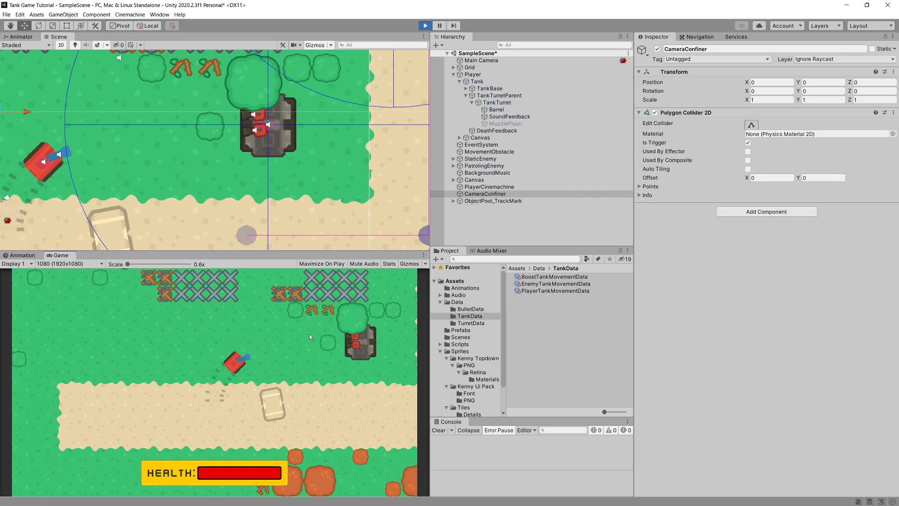
pyautogui.press('a')
pyautogui.press('w')
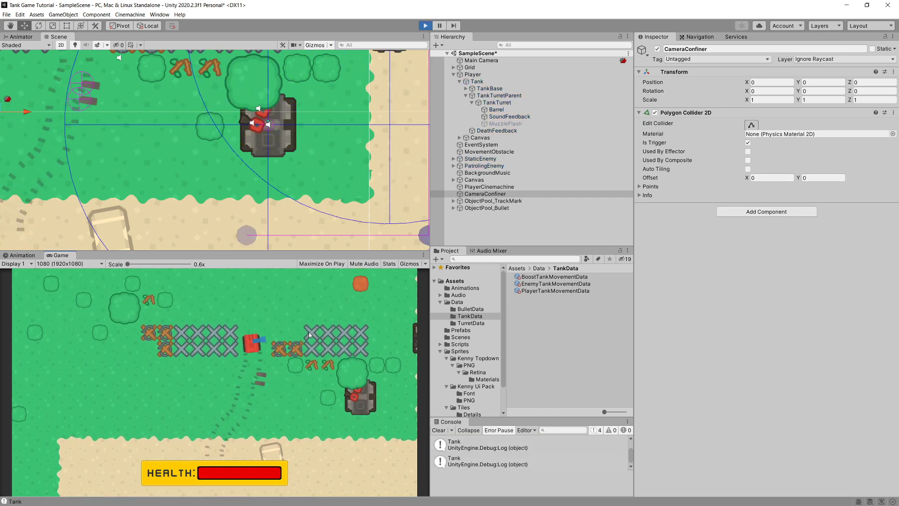
pyautogui.press('w')
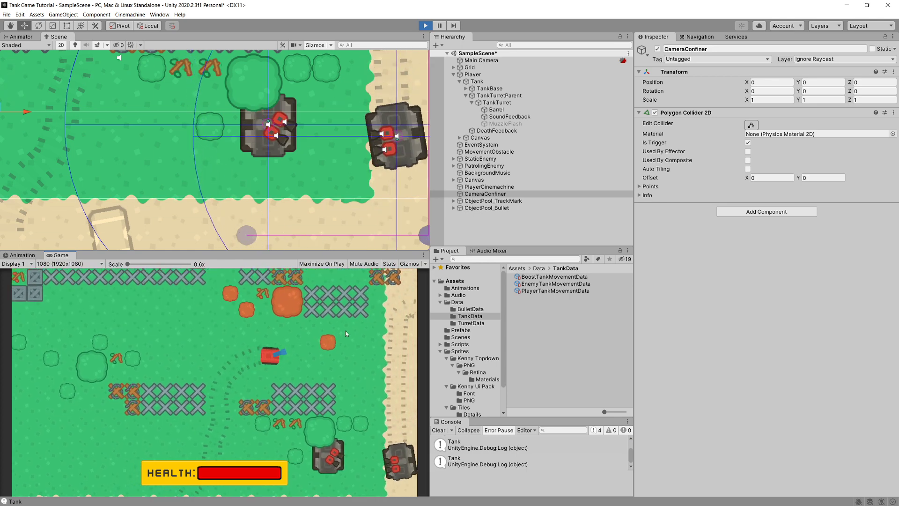
pyautogui.press('w')
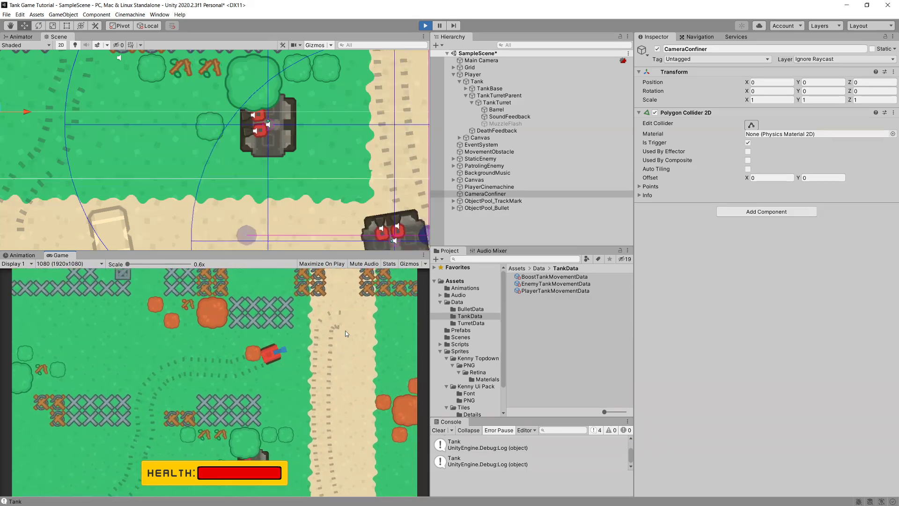
pyautogui.press('w')
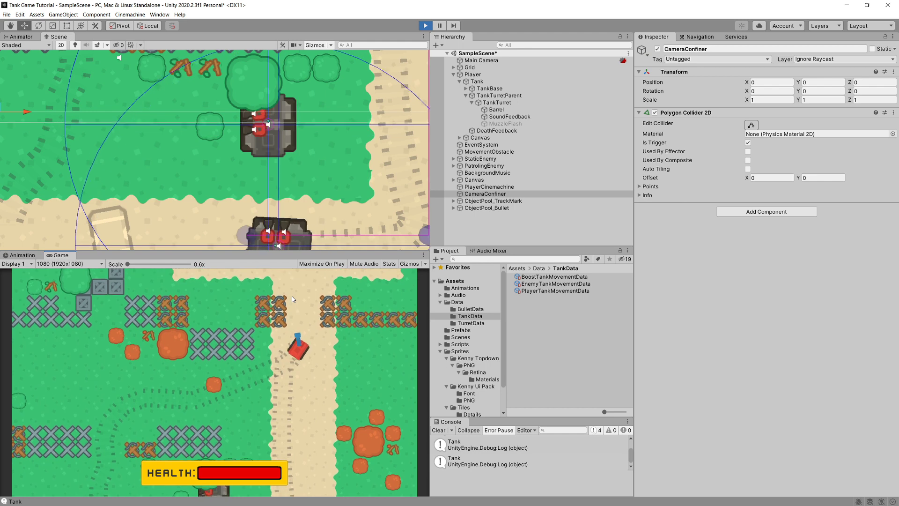
pyautogui.press('w')
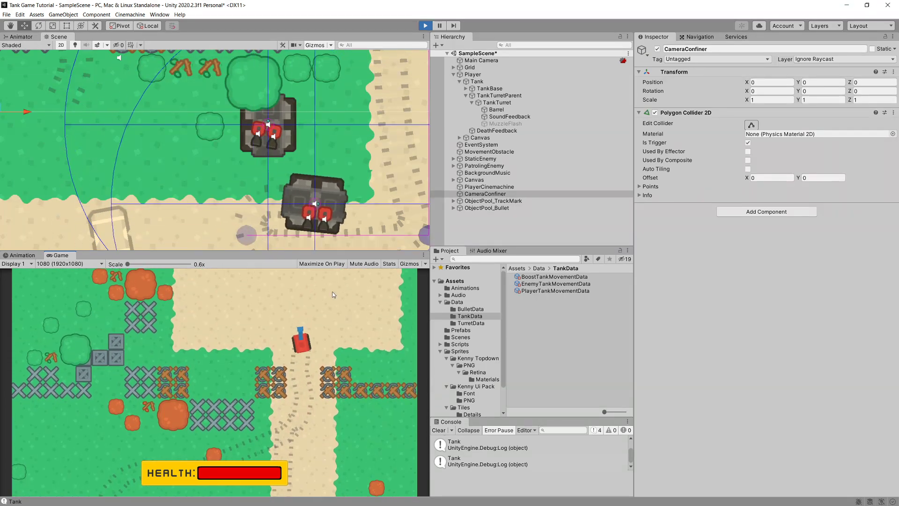
# Drive the tank northwest across the sand area and through the barrier gap to test the camera following, and stop playing.
pyautogui.press('a')
pyautogui.press('w')
pyautogui.press('a')
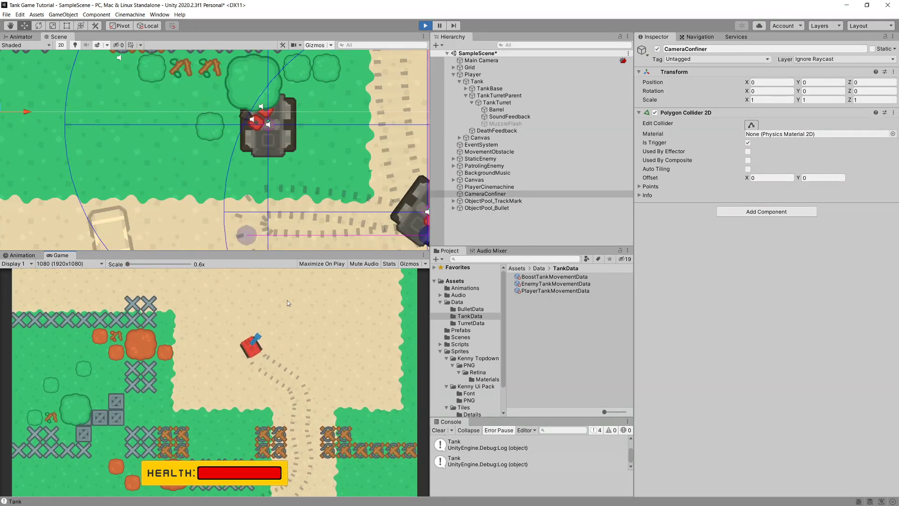
pyautogui.press('w')
pyautogui.press('a')
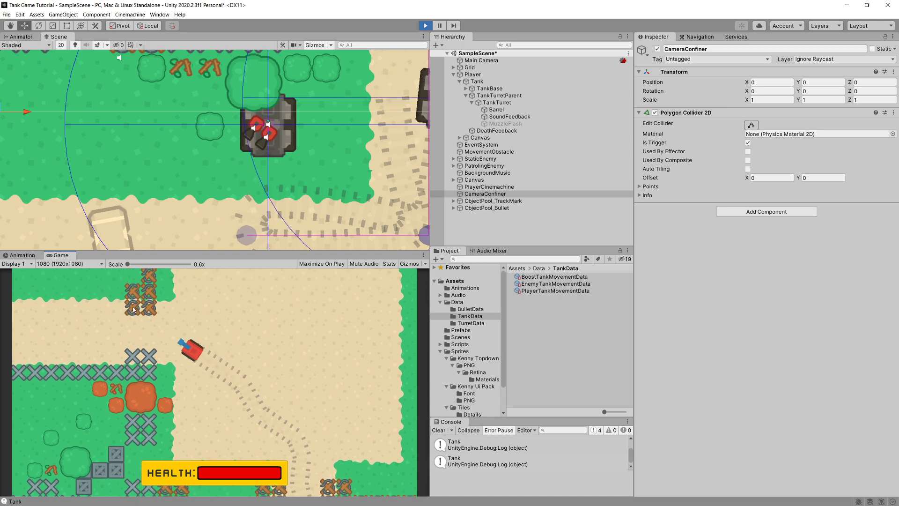
pyautogui.press('w')
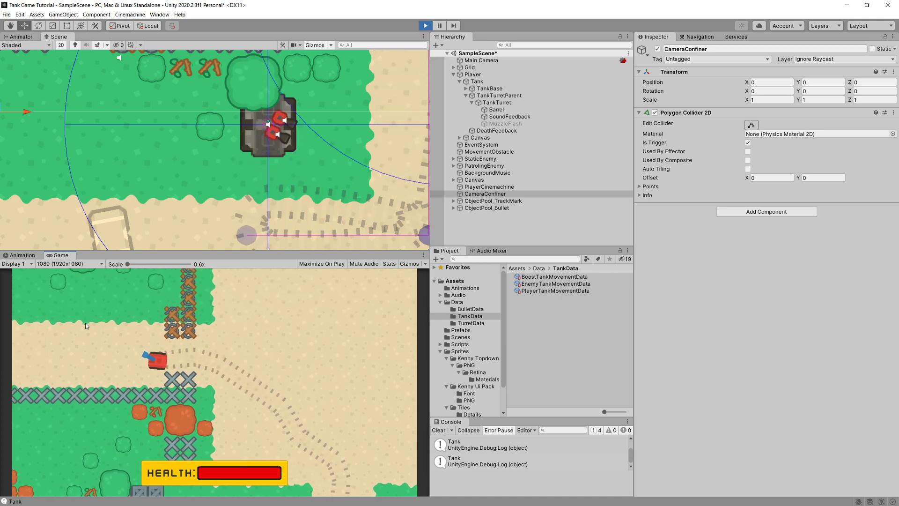
pyautogui.click(425, 26)
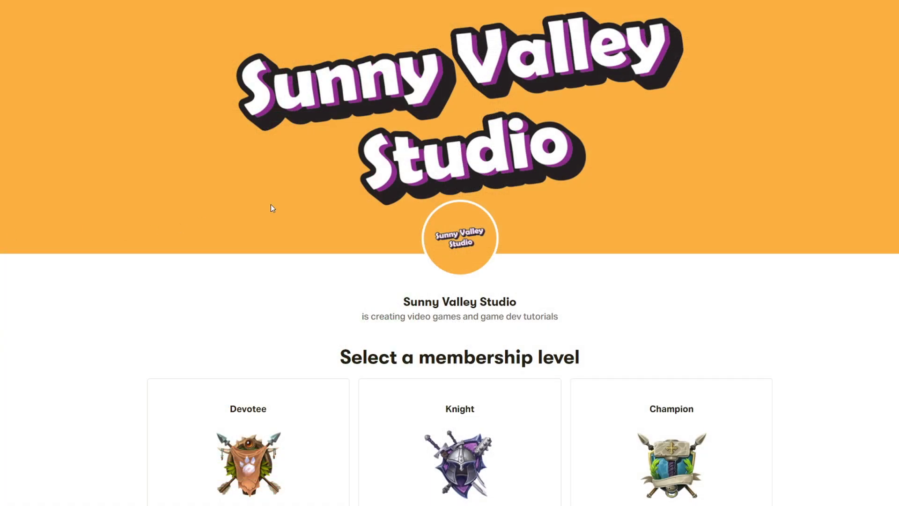
pyautogui.scroll(-6, 271, 207)
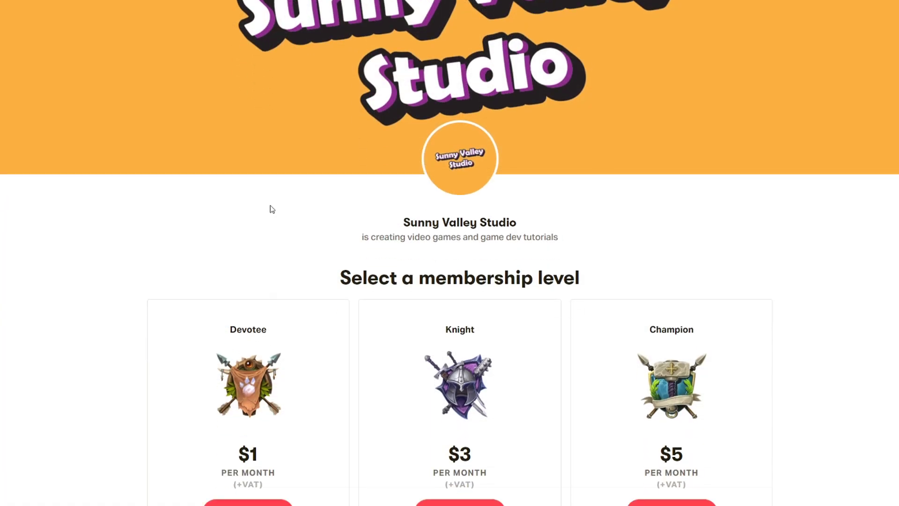